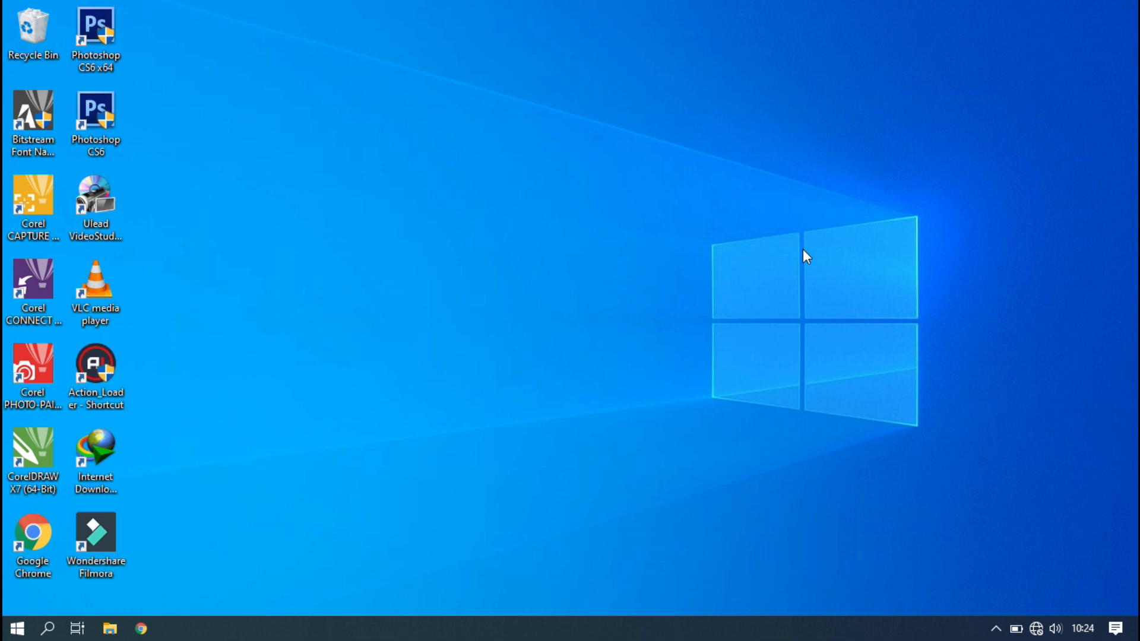
# Launch Excel from the Run box with the command excel to get a blank Book1.
pyautogui.press('super+r')
pyautogui.press('Return')
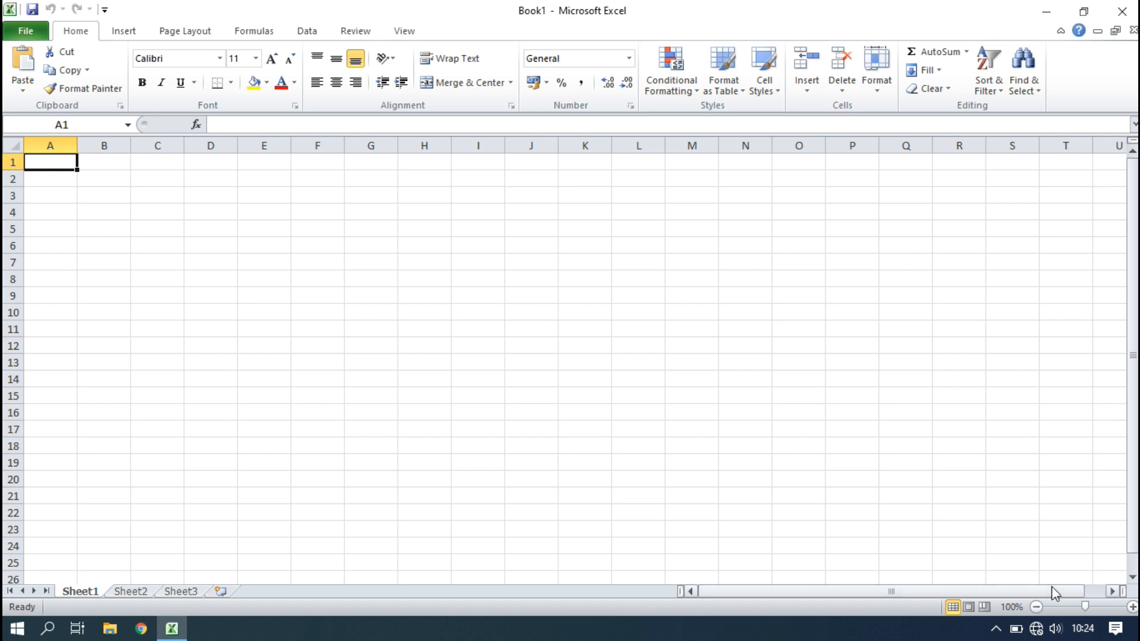
# Zoom the sheet to 180% and merge and centre cells A1:D1.
pyautogui.click(1132, 607)
pyautogui.click(1132, 607)
pyautogui.click(1132, 607)
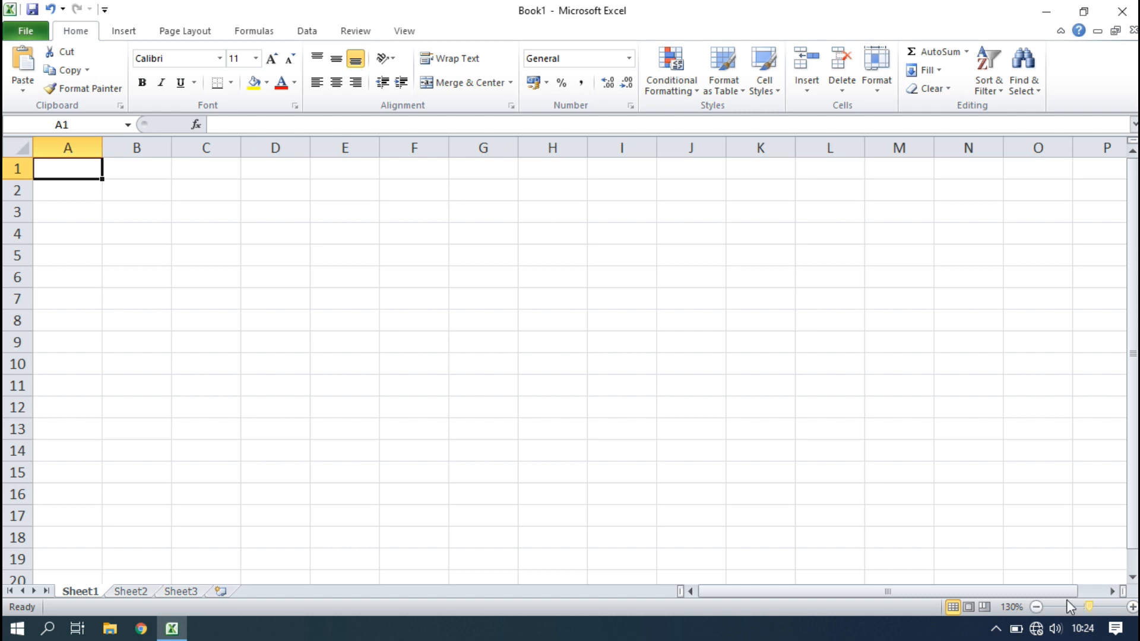
pyautogui.click(1132, 607)
pyautogui.click(1133, 606)
pyautogui.click(1133, 607)
pyautogui.click(1133, 607)
pyautogui.click(1133, 607)
pyautogui.click(224, 269)
pyautogui.moveTo(119, 176); pyautogui.dragTo(339, 186)
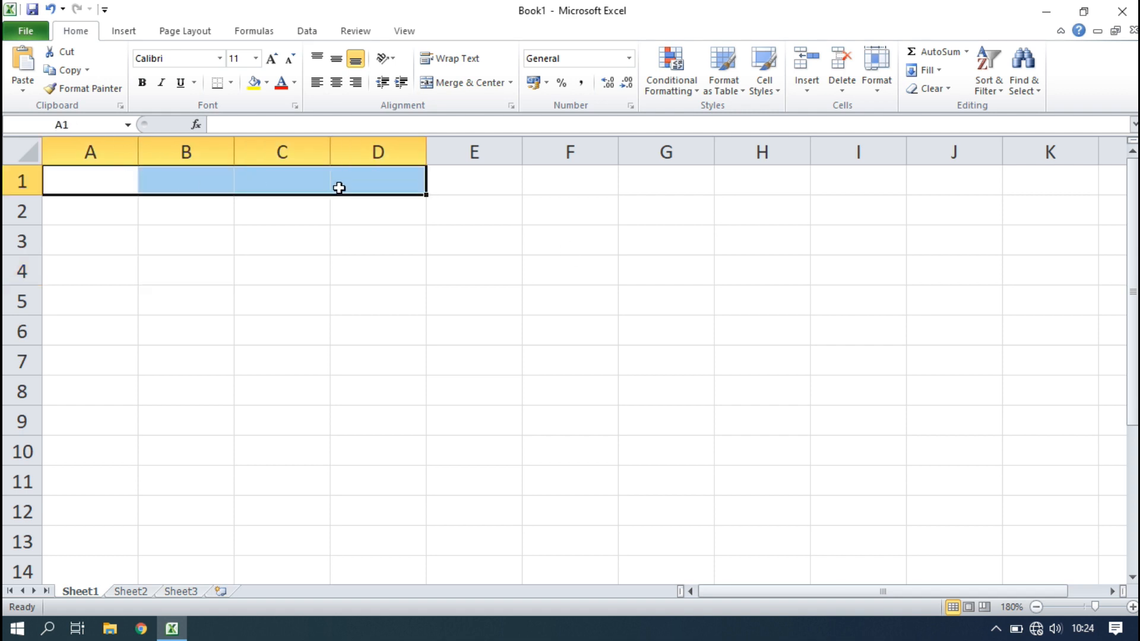
pyautogui.click(458, 83)
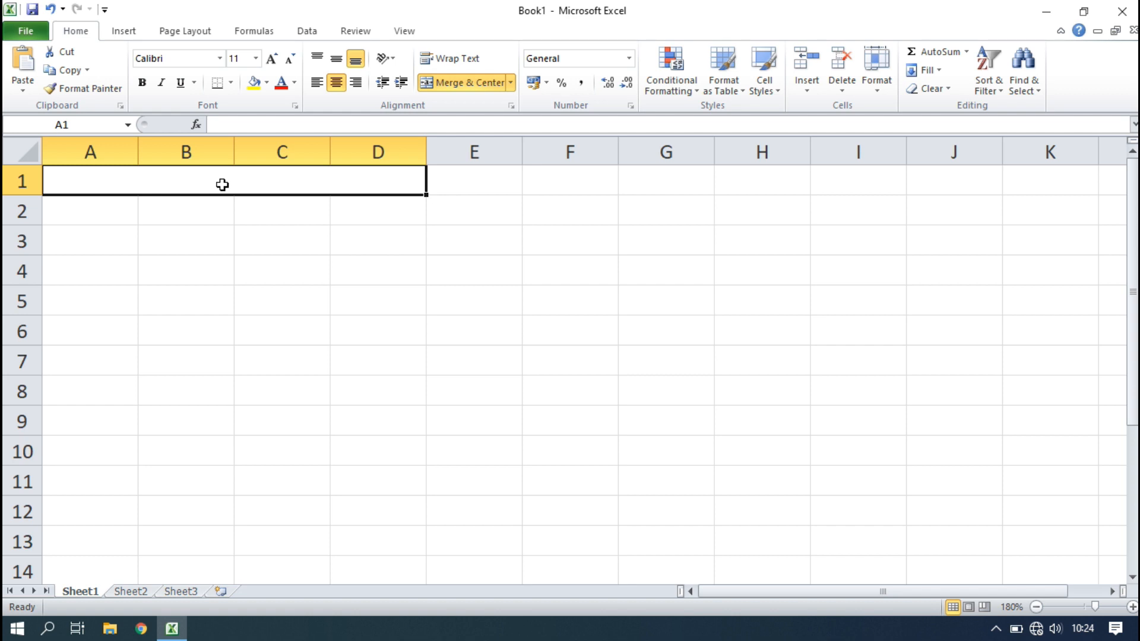
# Enter the title SIMBOL ARITMATIKA in the merged A1:D1 cell.
pyautogui.write('a')
pyautogui.press('BackSpace')
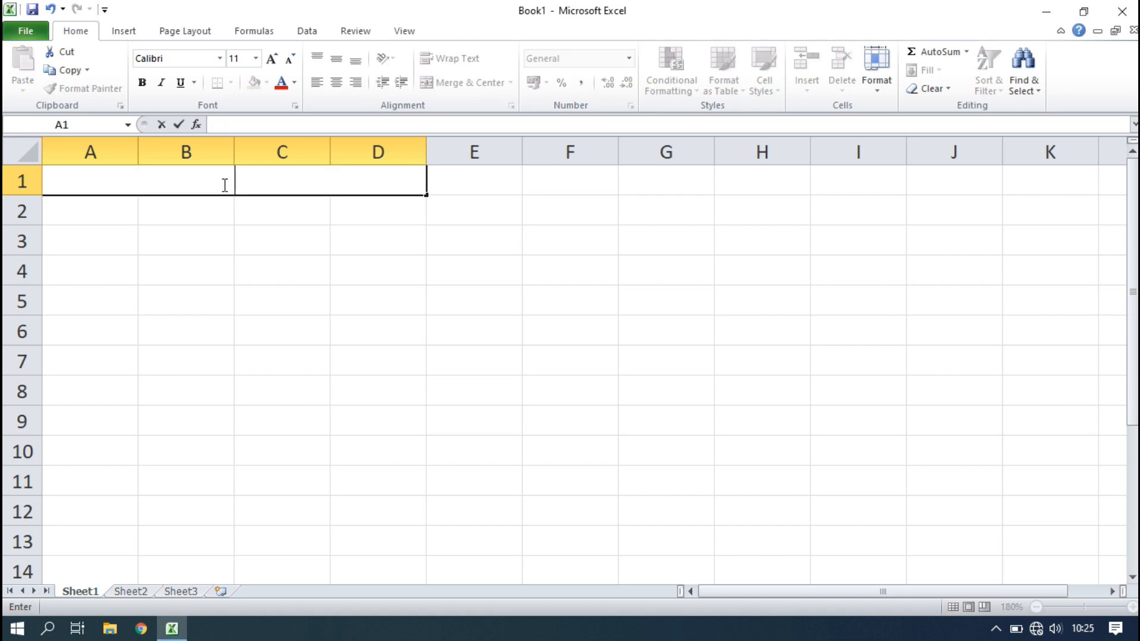
pyautogui.write('SIMBOL ARITMATIKA')
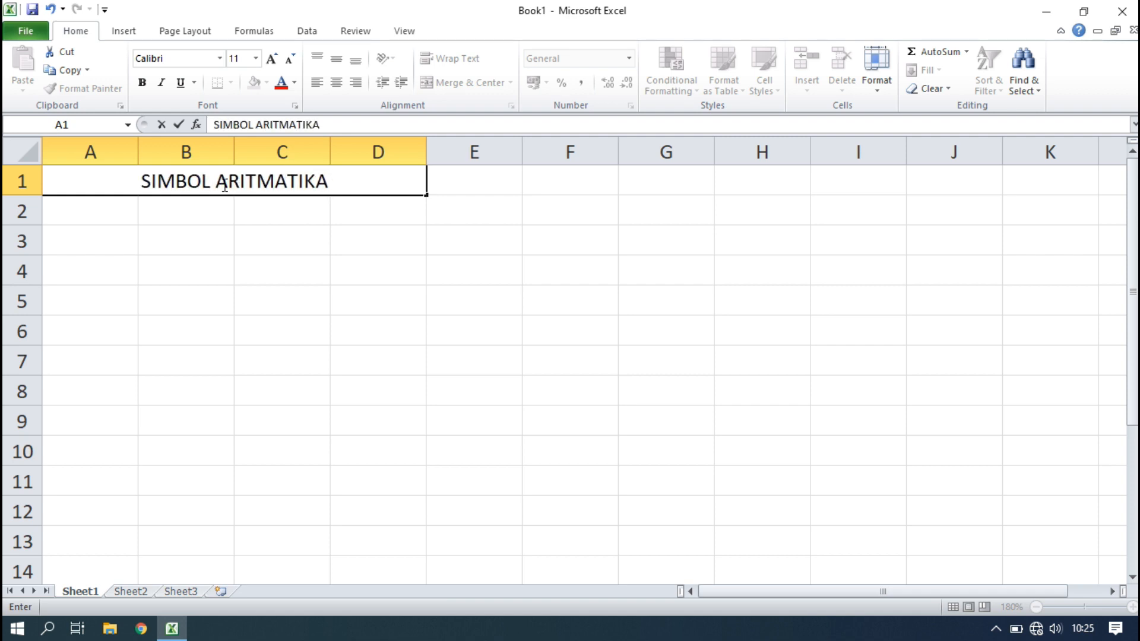
pyautogui.click(104, 220)
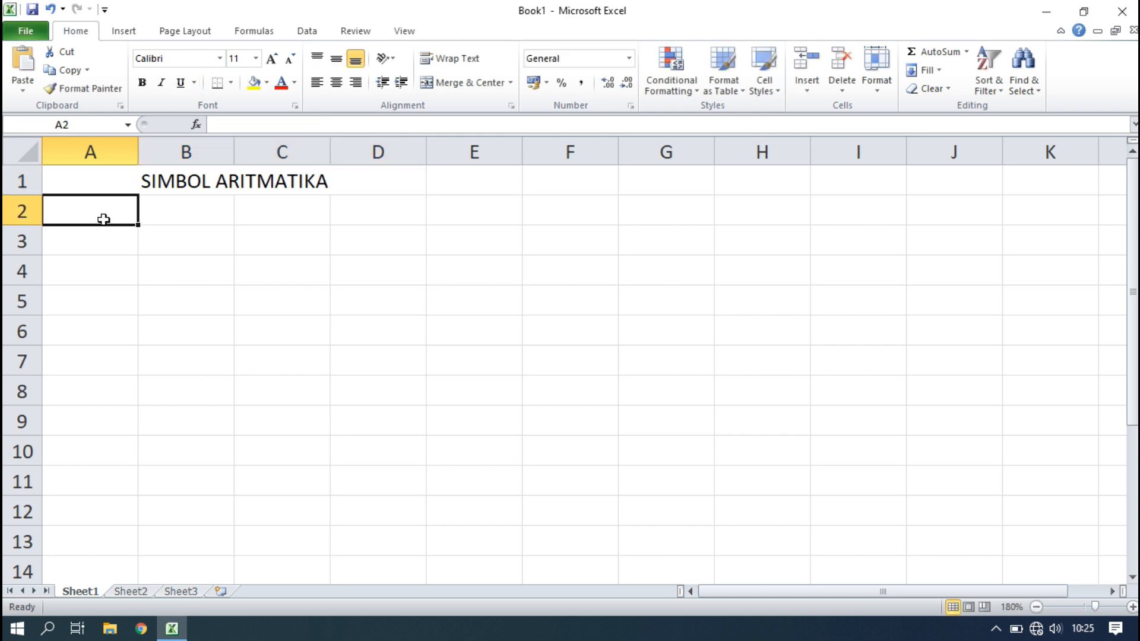
# Enter + in A2 with PENJUMLAHAN beside it in B2.
pyautogui.write('+')
pyautogui.click(211, 215)
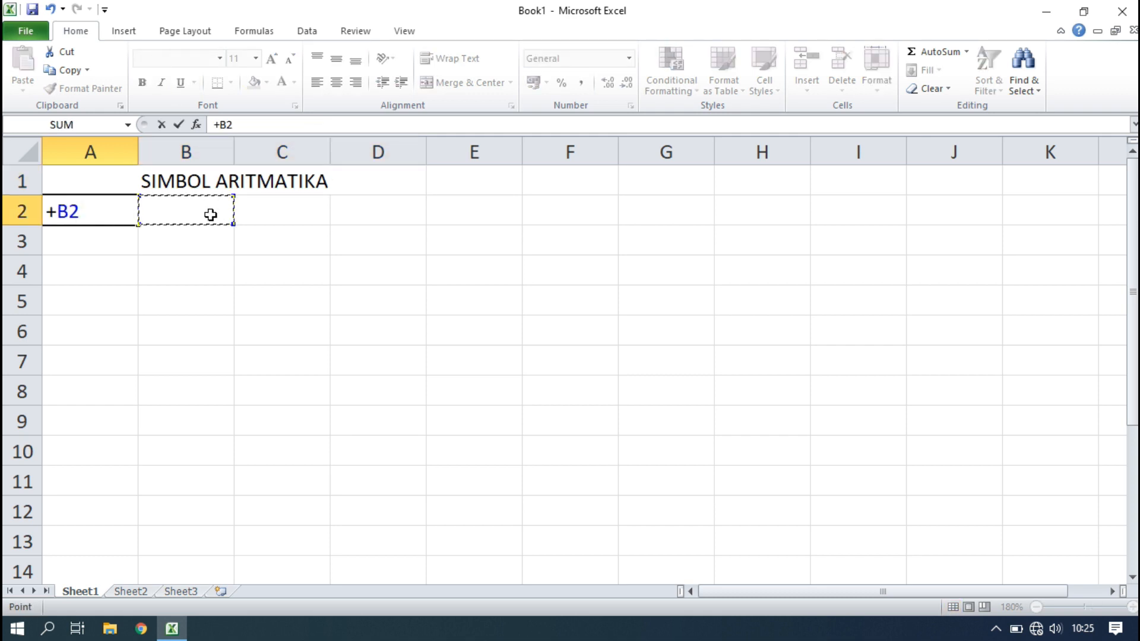
pyautogui.press('BackSpace')
pyautogui.press('BackSpace')
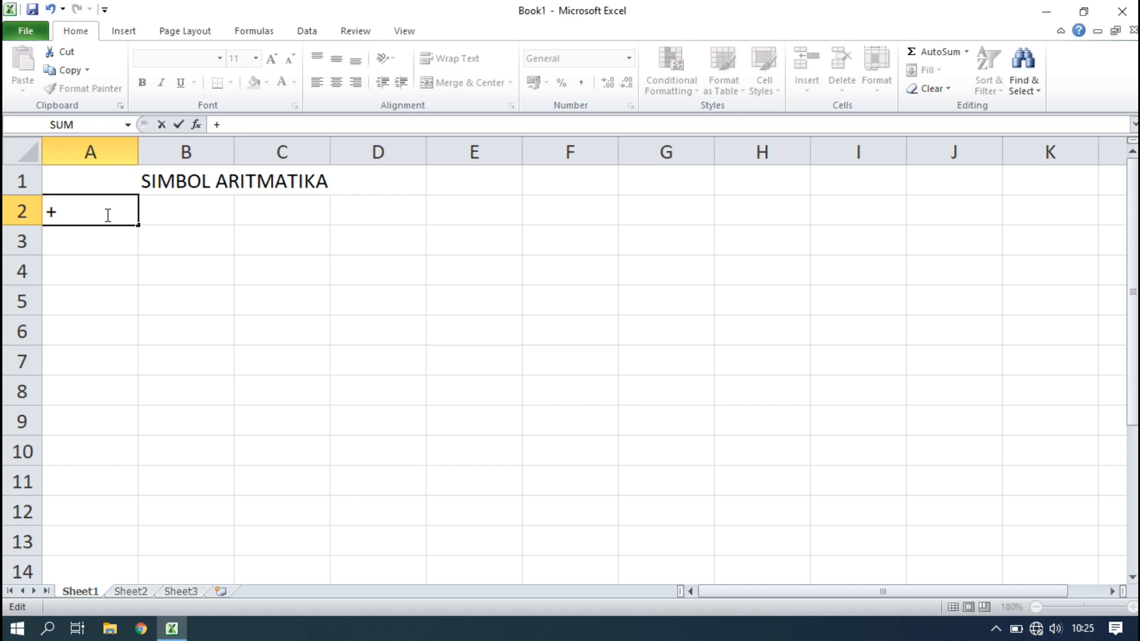
pyautogui.press('Tab')
pyautogui.write('PENJU')
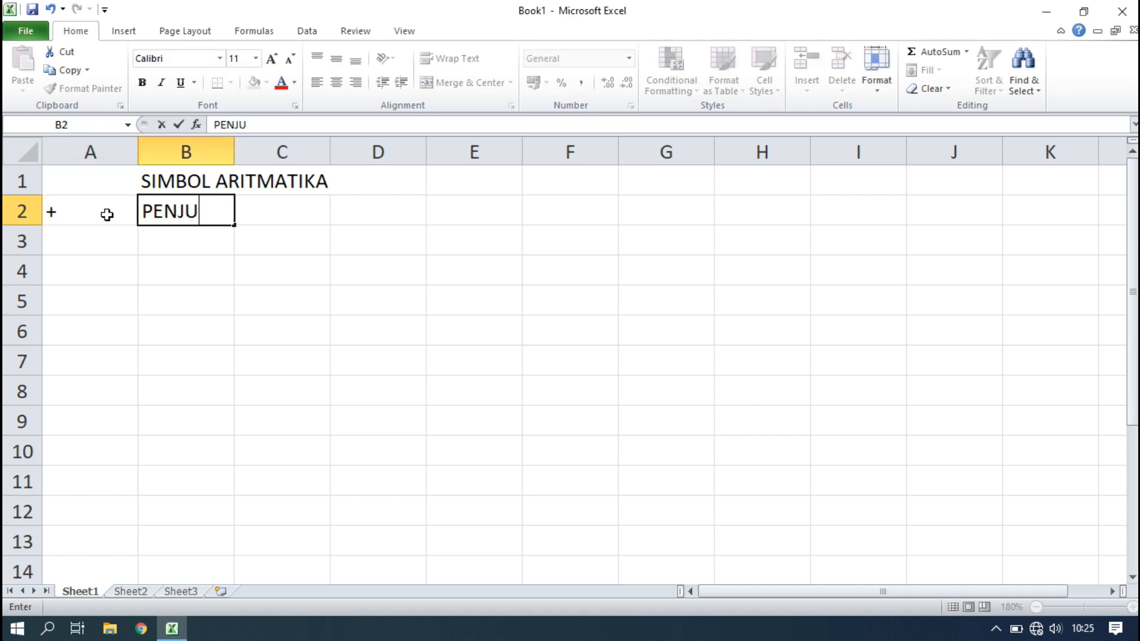
pyautogui.write('MLAHAN')
pyautogui.press('Return')
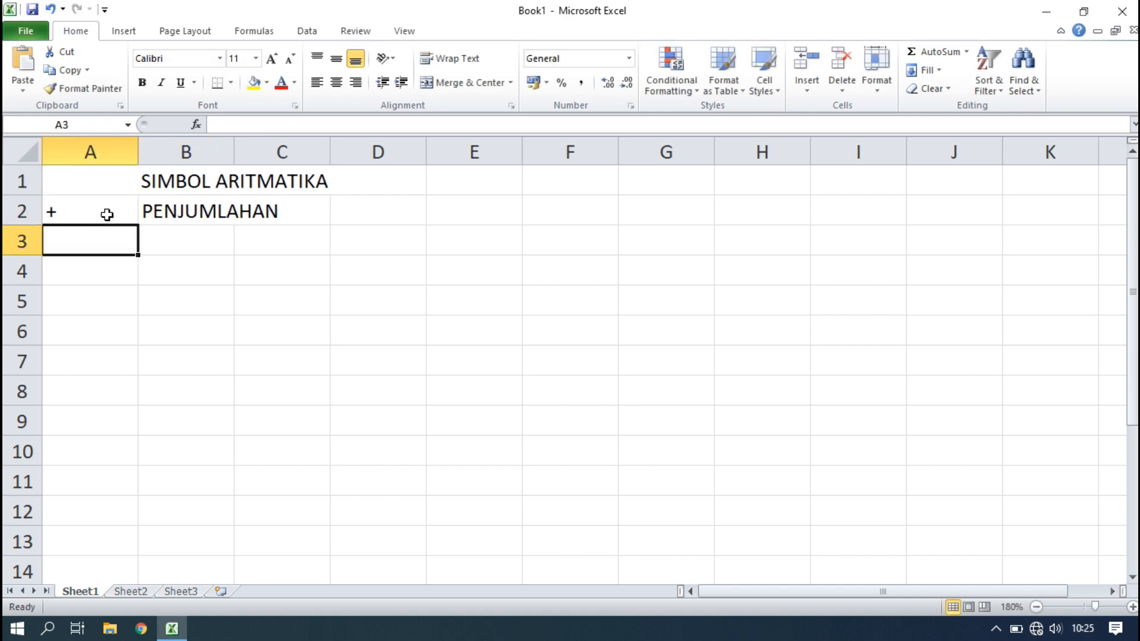
# Enter - with PENGURANGAN in row 3 and * with KALI in row 4.
pyautogui.write('=')
pyautogui.press('BackSpace')
pyautogui.write('-')
pyautogui.press('Tab')
pyautogui.write('PENGURA')
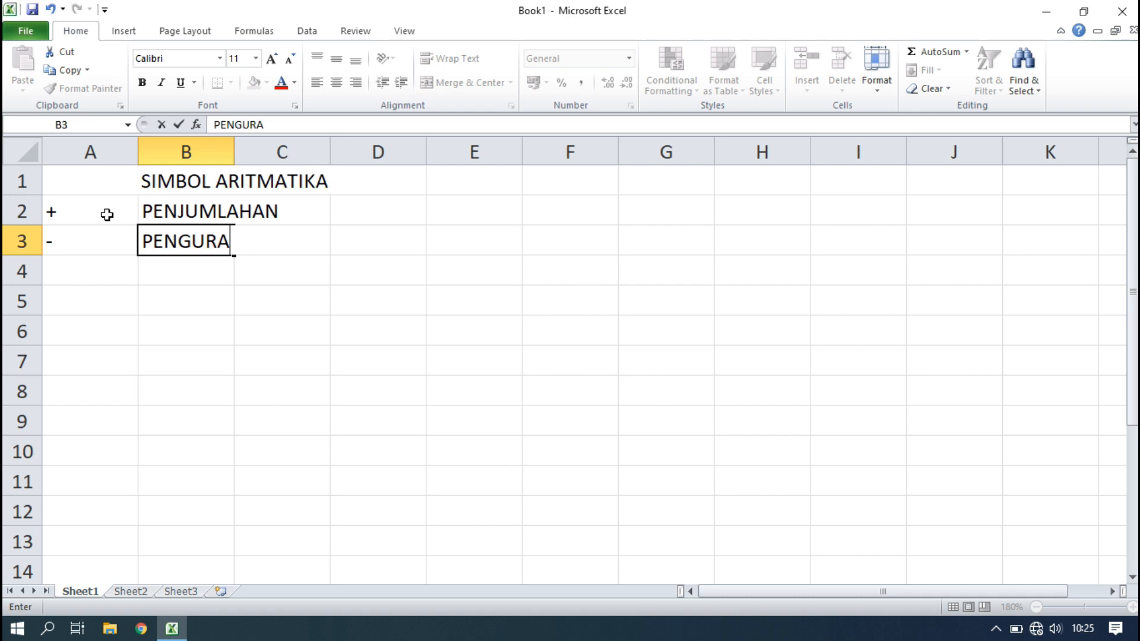
pyautogui.write('NGAN')
pyautogui.press('Return')
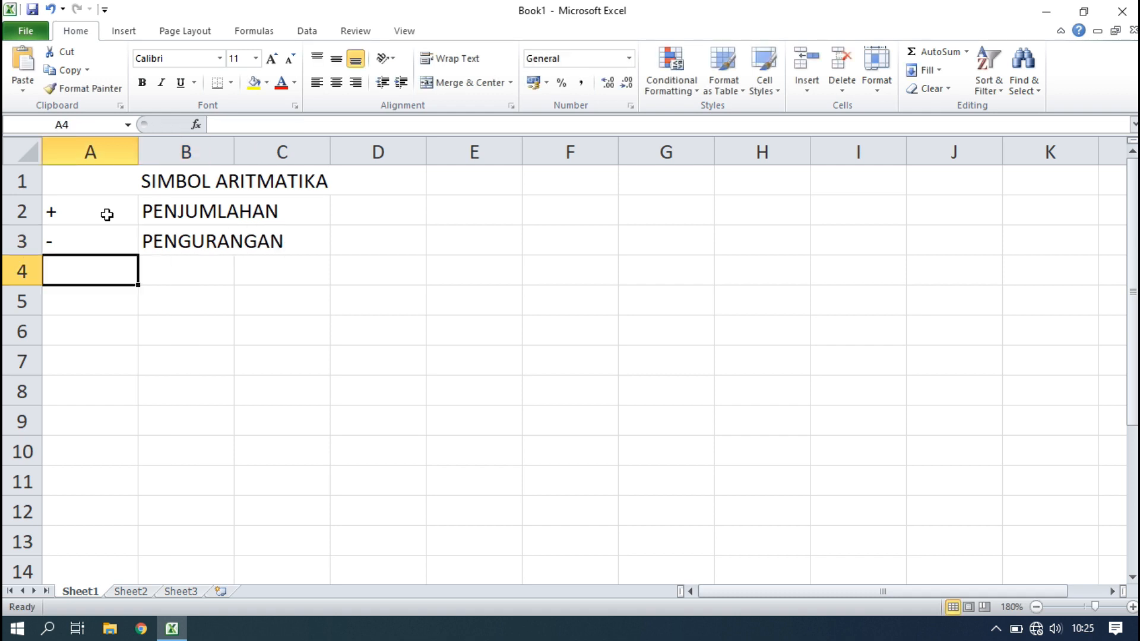
pyautogui.write('*')
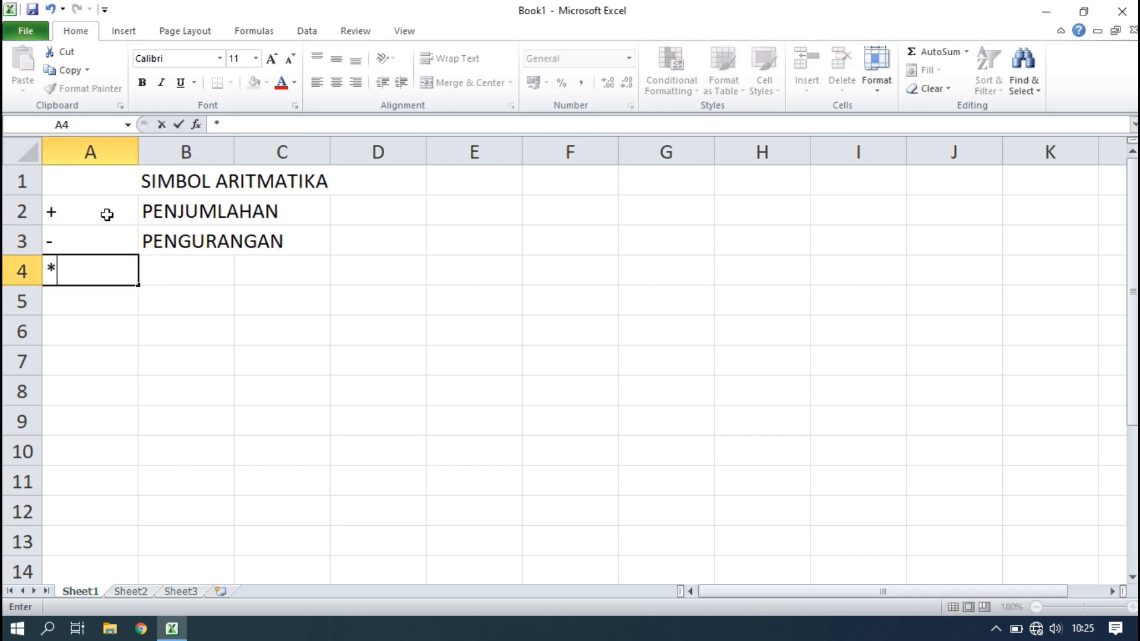
pyautogui.press('Tab')
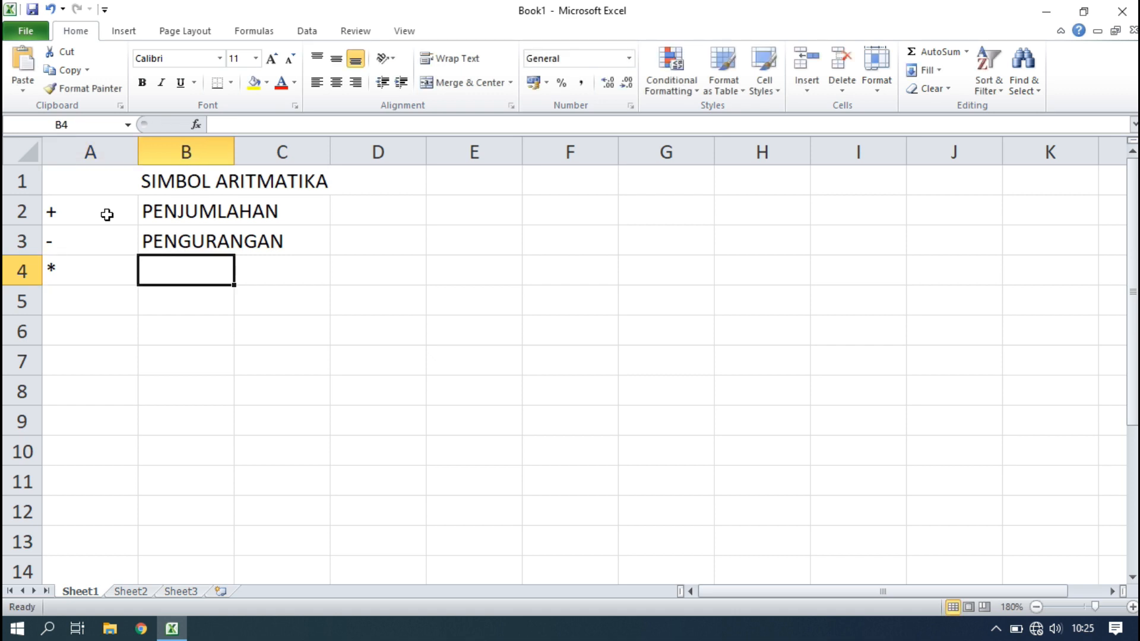
pyautogui.write('KALI')
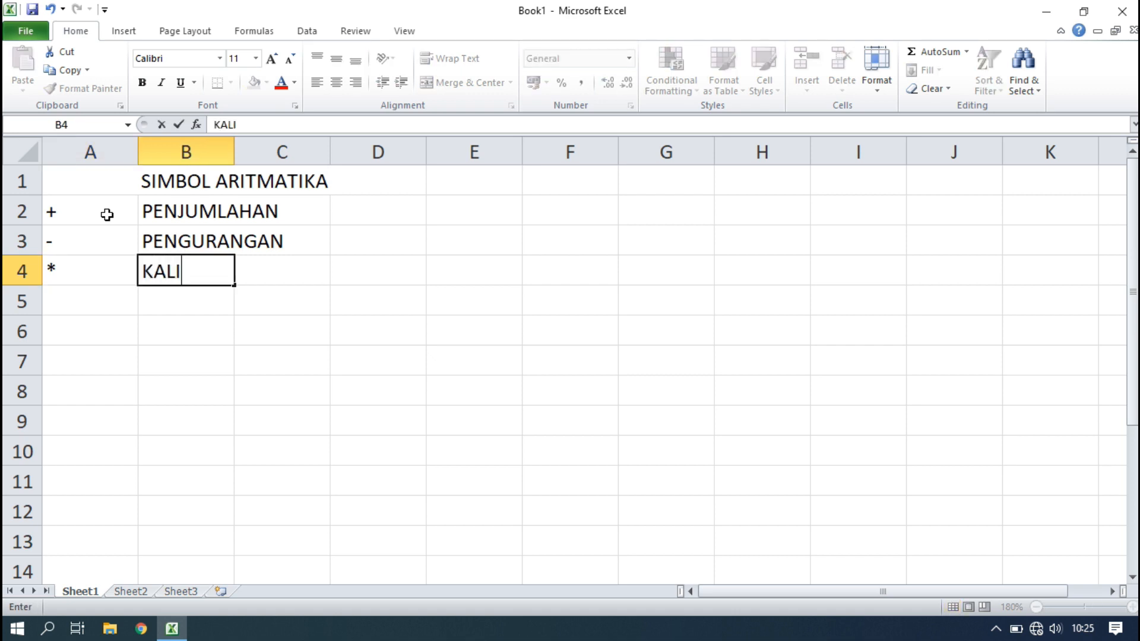
pyautogui.press('Return')
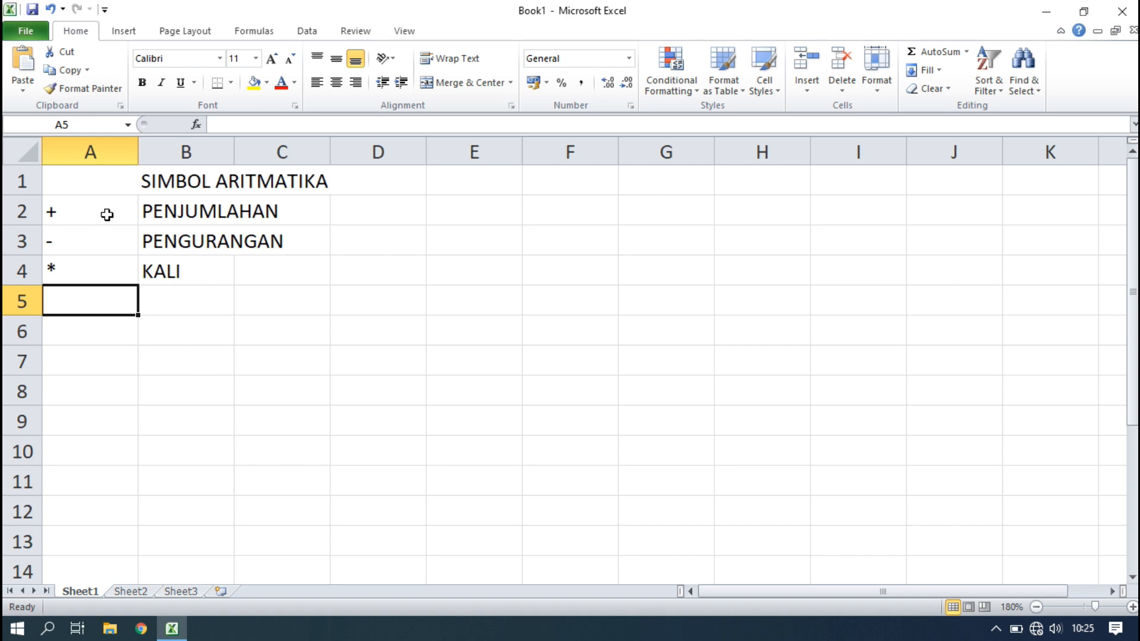
# Enter the / symbol in A5, typed as '/, with PEMBAGIAN in B5.
pyautogui.press('alt')
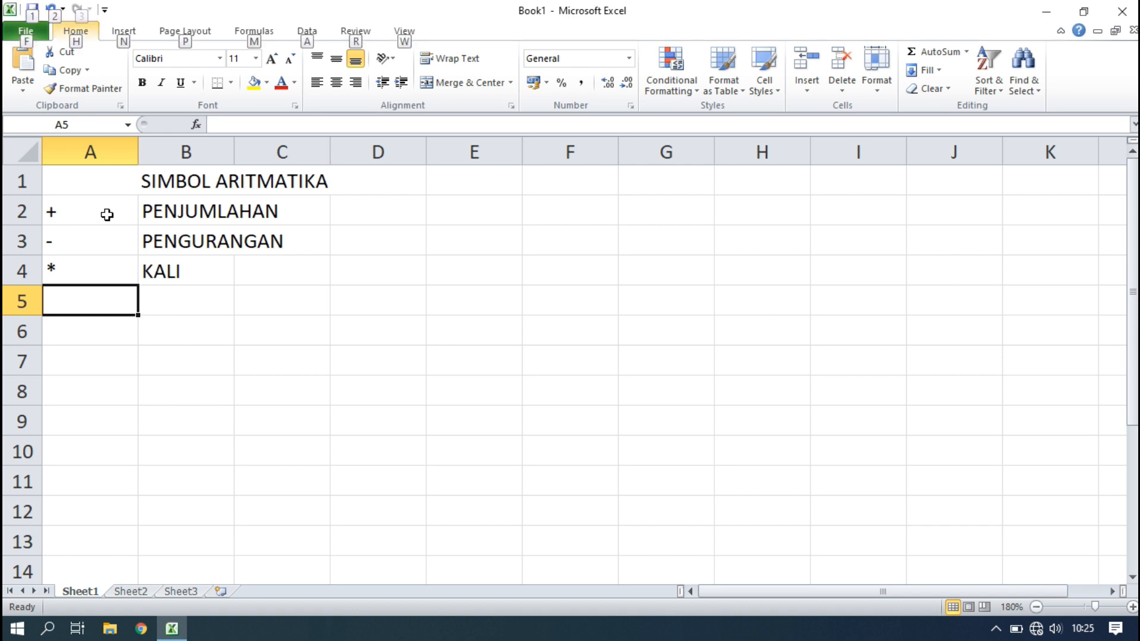
pyautogui.click(89, 347)
pyautogui.click(89, 300)
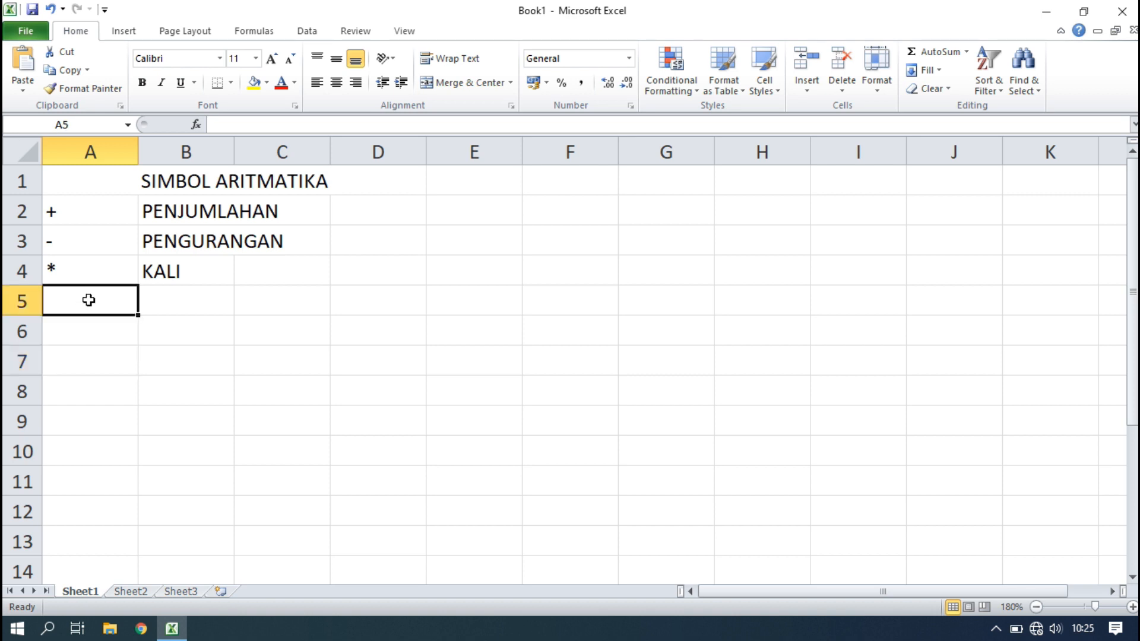
pyautogui.press('alt')
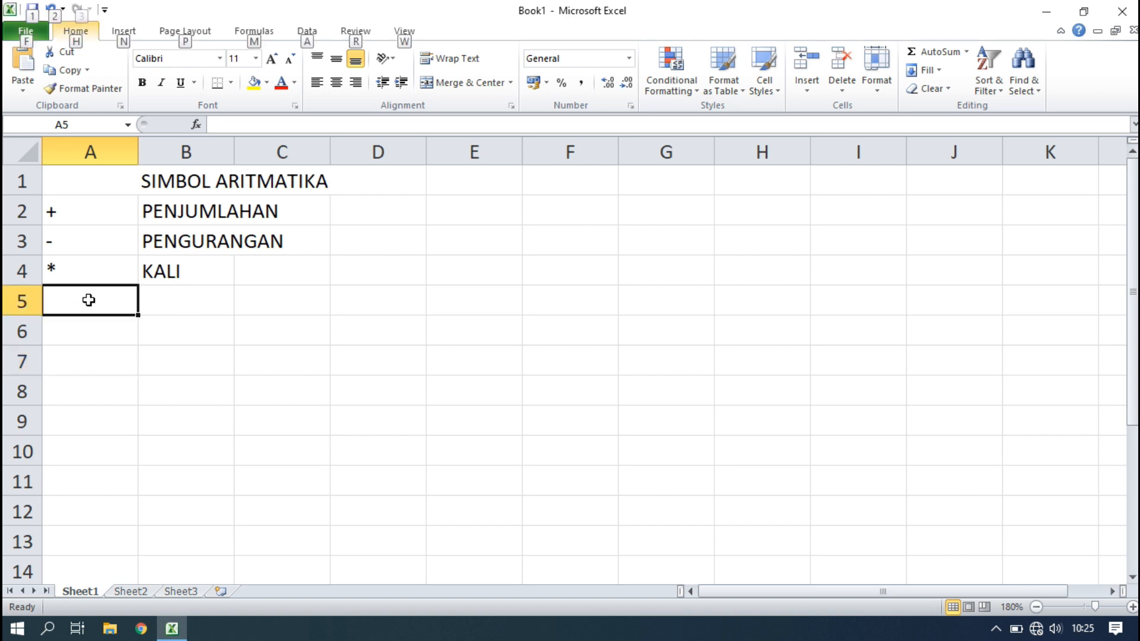
pyautogui.click(112, 378)
pyautogui.click(98, 326)
pyautogui.click(94, 299)
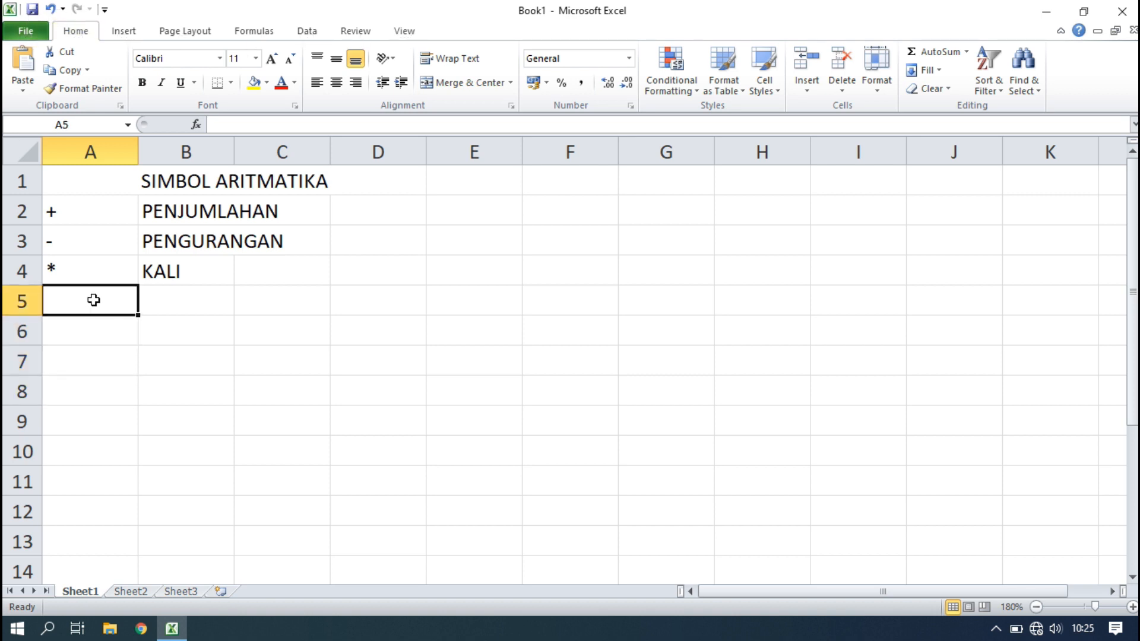
pyautogui.write("'/")
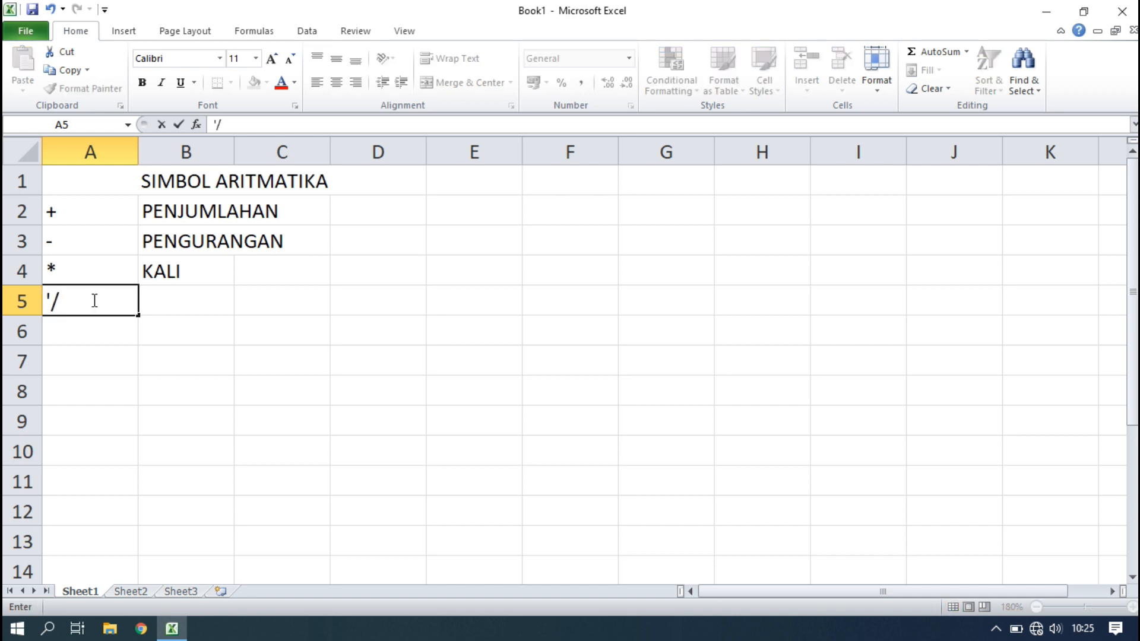
pyautogui.click(145, 295)
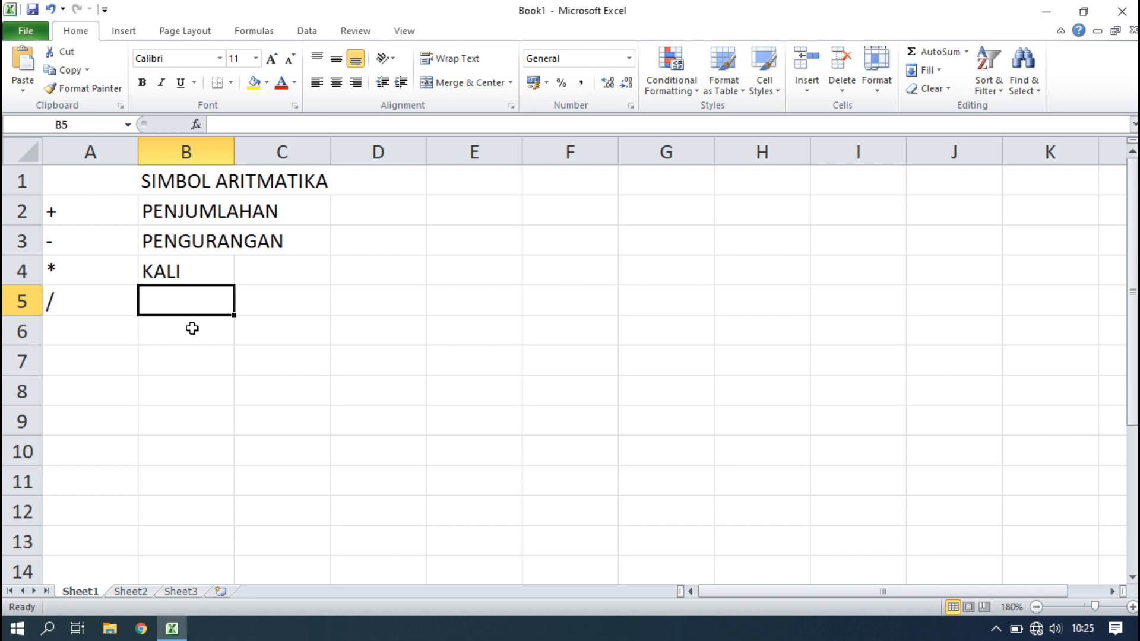
pyautogui.write('PEMBAGIAN')
pyautogui.click(240, 391)
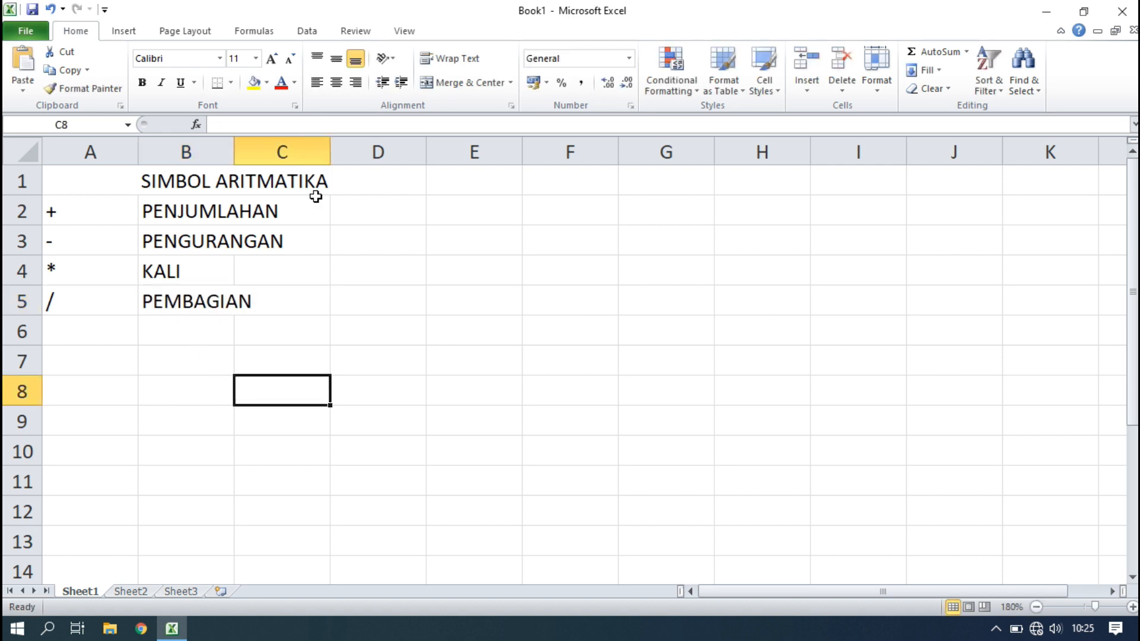
# Apply Outside Borders to the A1:D5 table, then select cell F3.
pyautogui.moveTo(107, 180); pyautogui.dragTo(257, 308)
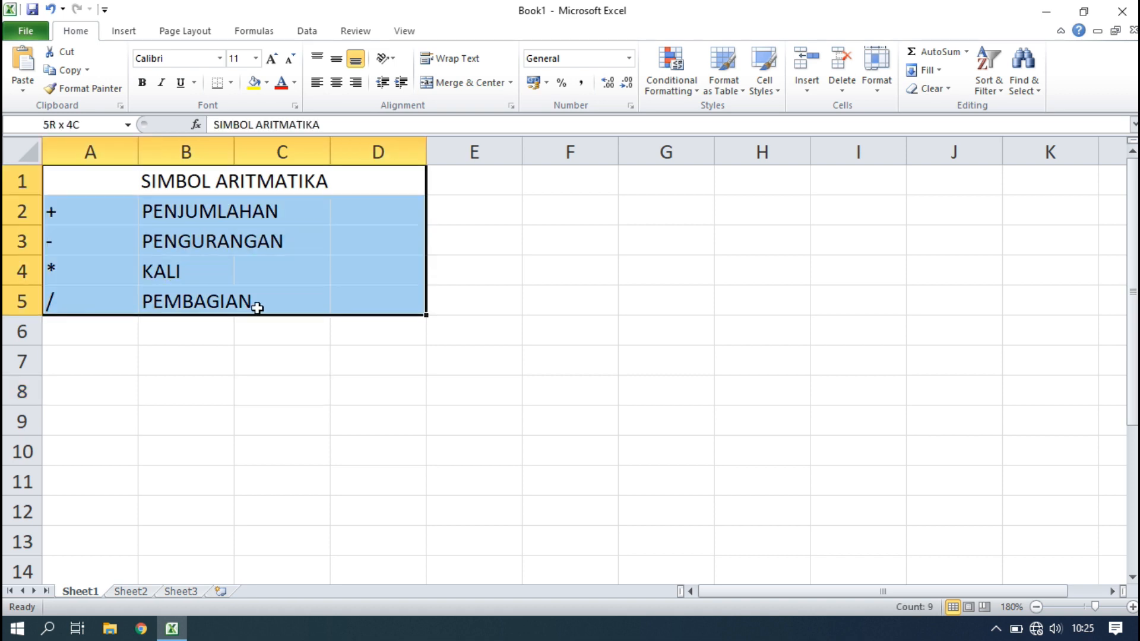
pyautogui.click(230, 83)
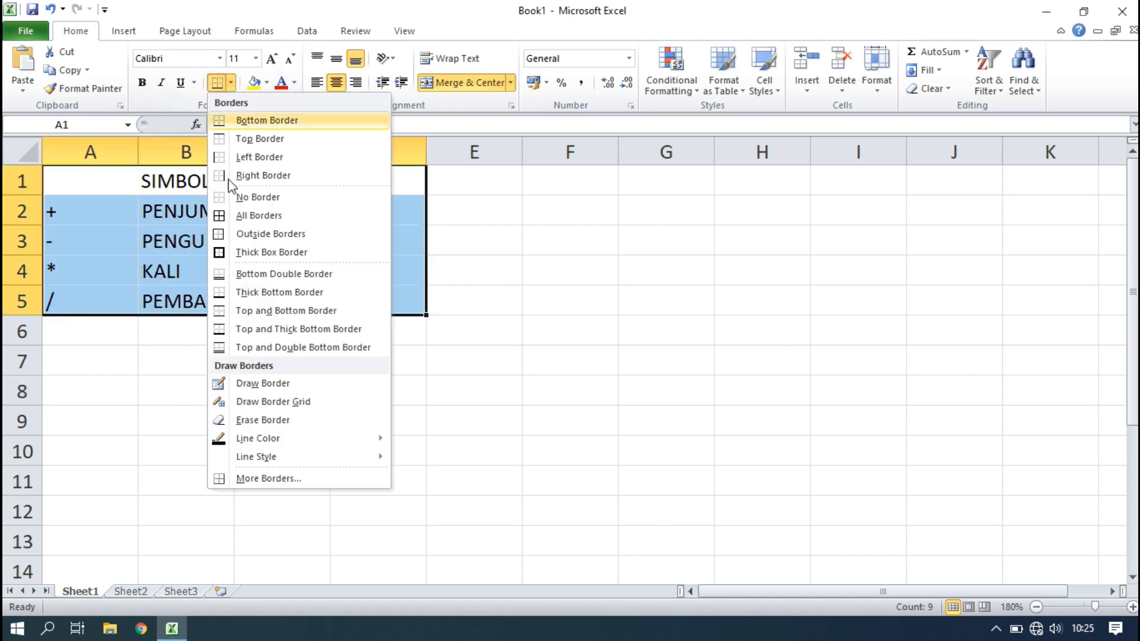
pyautogui.click(265, 234)
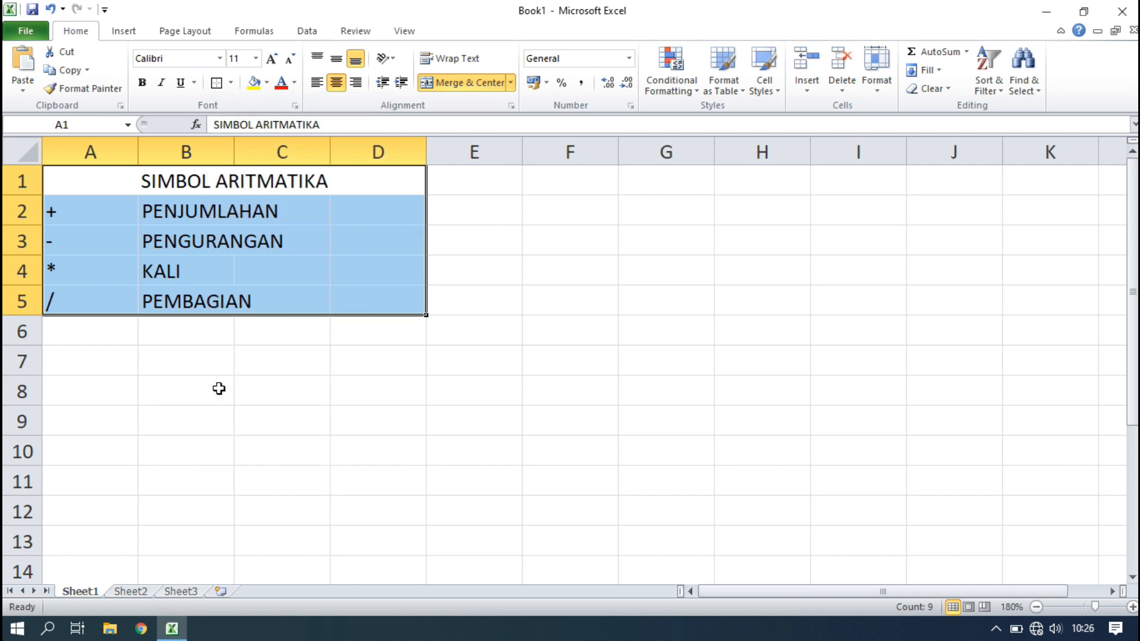
pyautogui.click(249, 401)
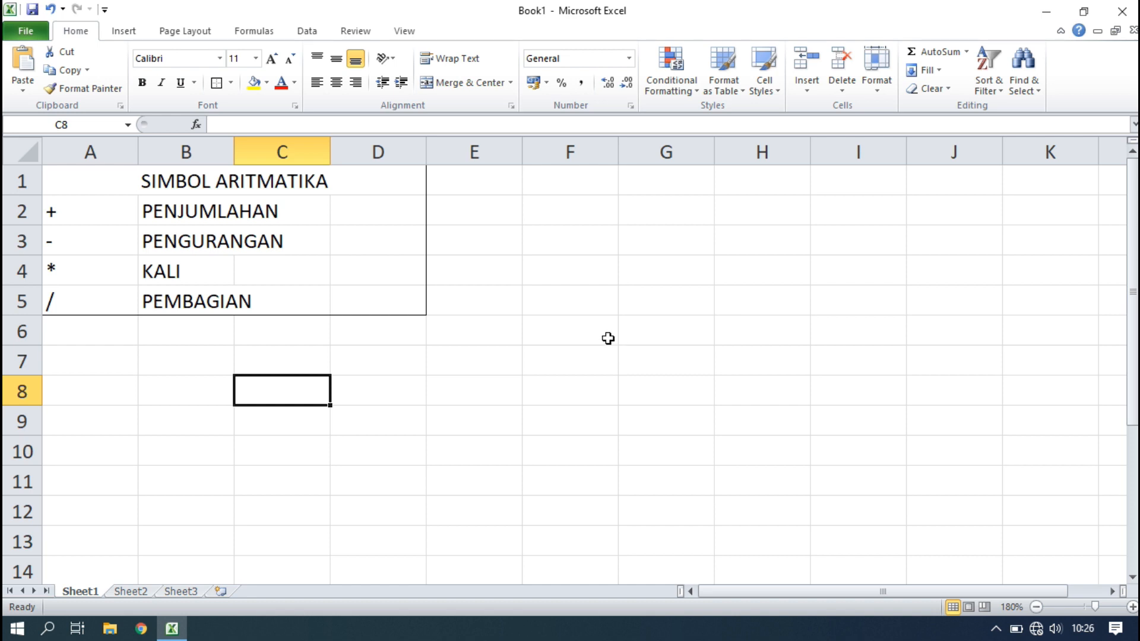
pyautogui.click(569, 242)
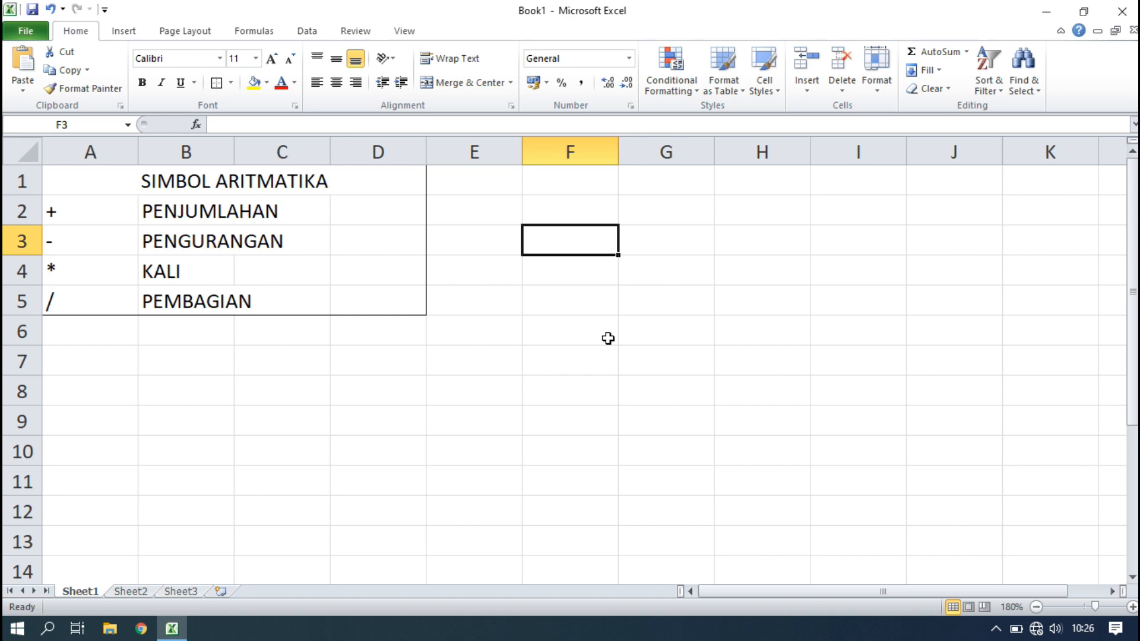
# Type NILAI 1 in F3, NILAI 2 in G3 and HASIL in H2.
pyautogui.write('NI')
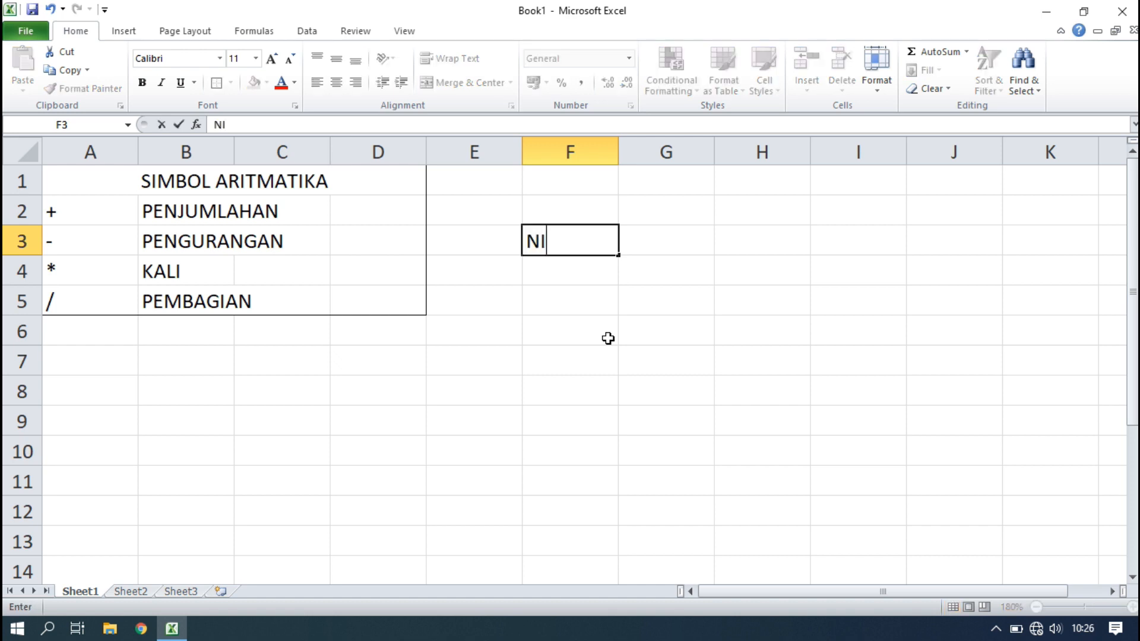
pyautogui.write('LAI 1')
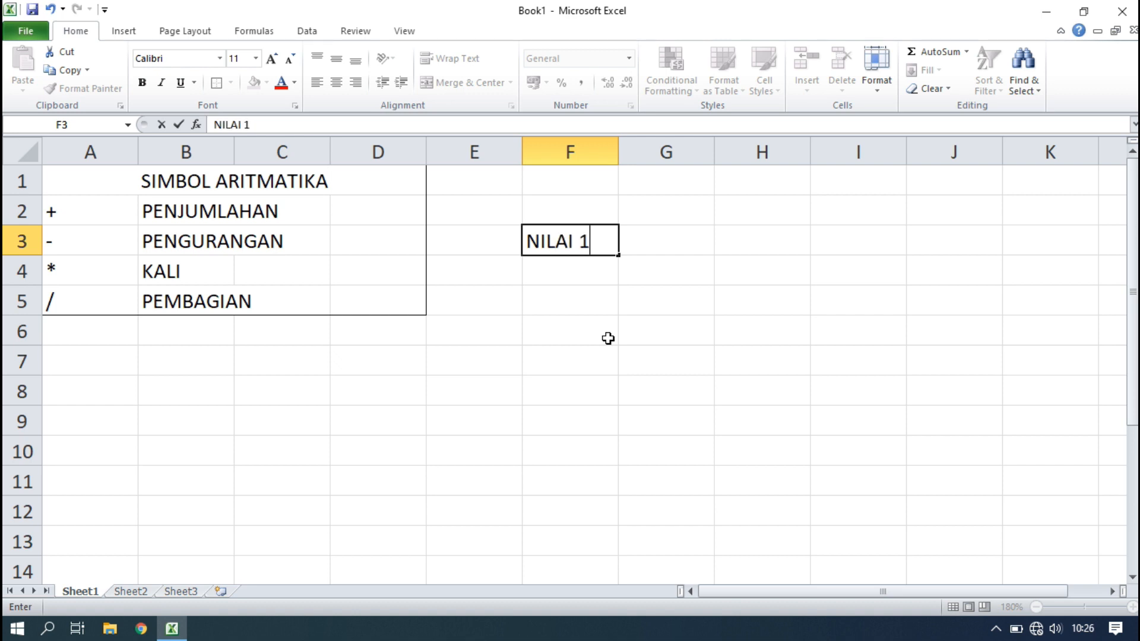
pyautogui.press('Tab')
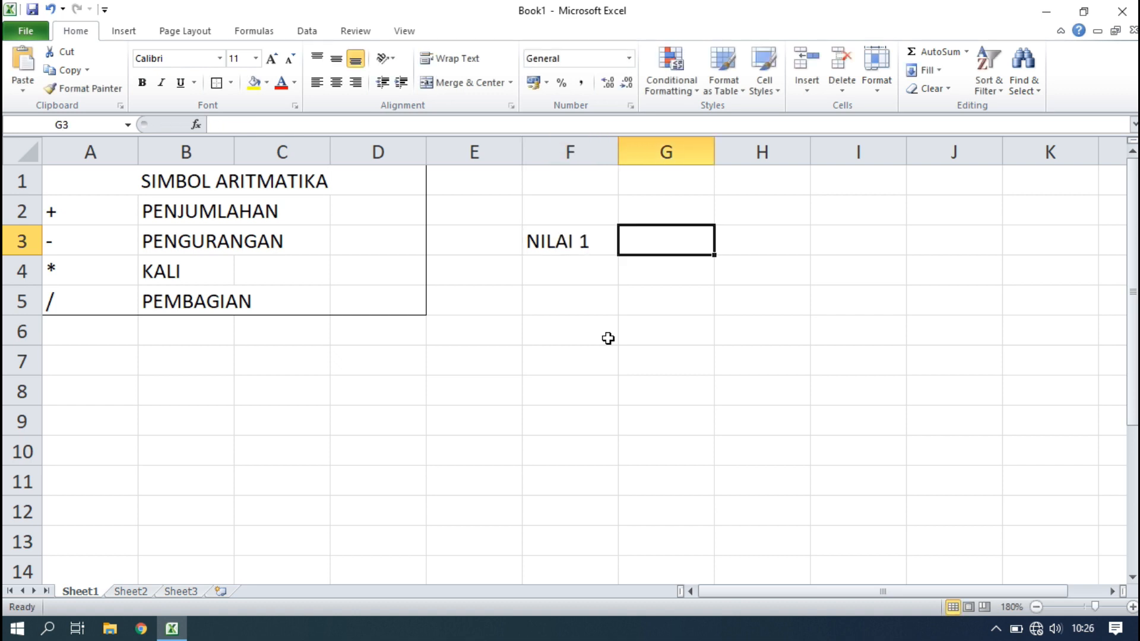
pyautogui.write('NILAI 2')
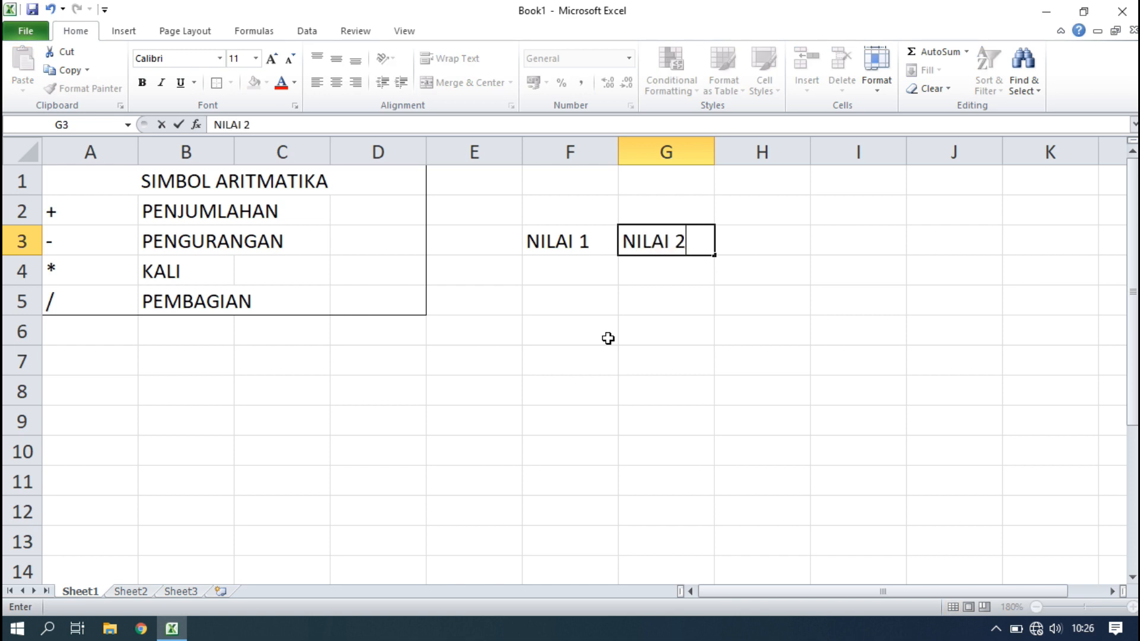
pyautogui.press('Tab')
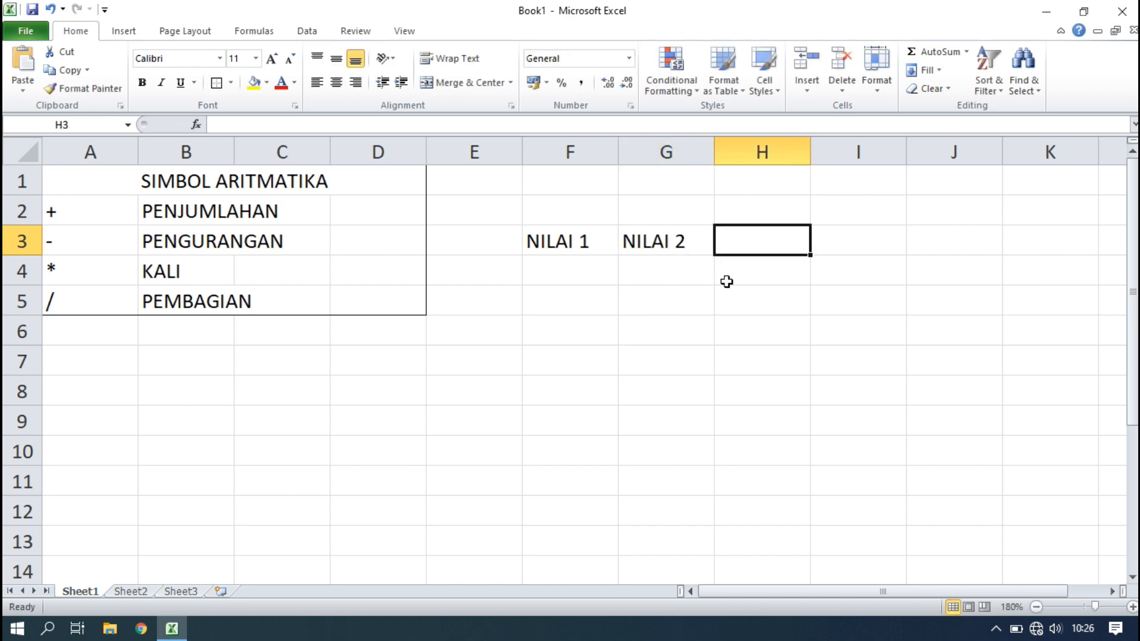
pyautogui.click(800, 212)
pyautogui.write('HASIL')
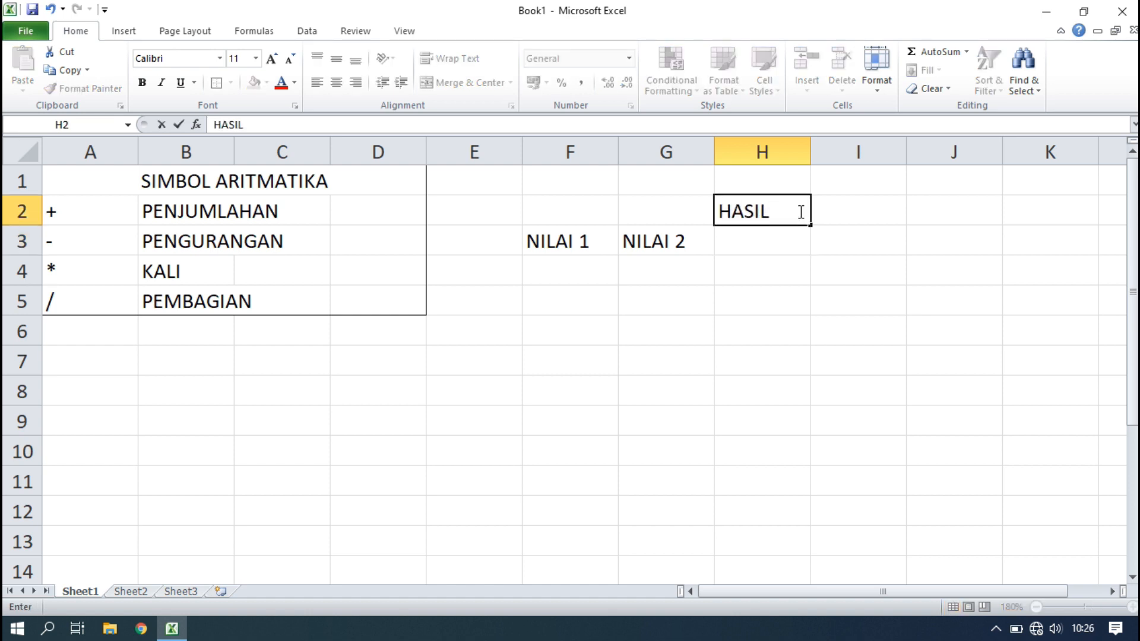
pyautogui.press('Return')
# Type PENJUMLAHAN, PENGURANGAN and PERKALIAN across H3:J3, and PEMBAGIAN in K3.
pyautogui.write('PE')
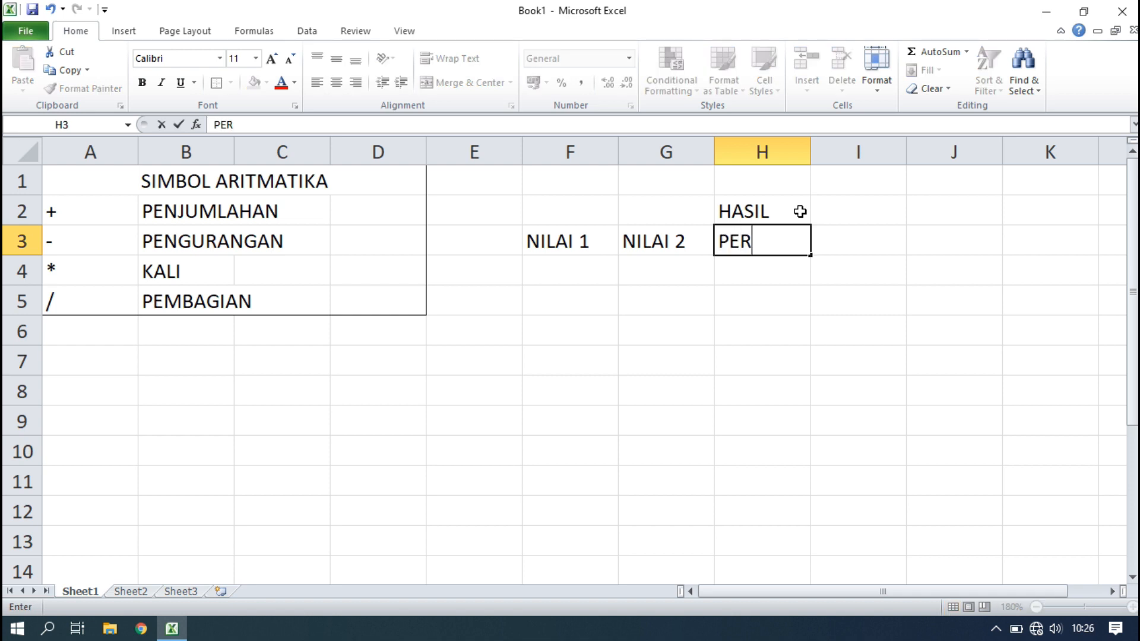
pyautogui.write('NJUMLAHAN')
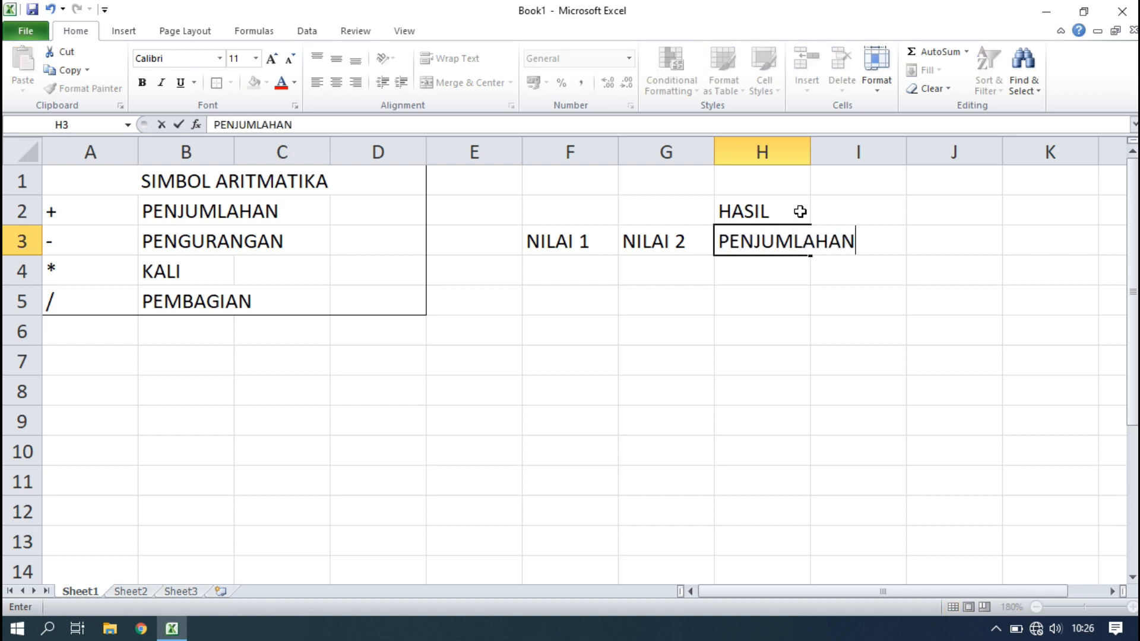
pyautogui.press('Tab')
pyautogui.write('PENG')
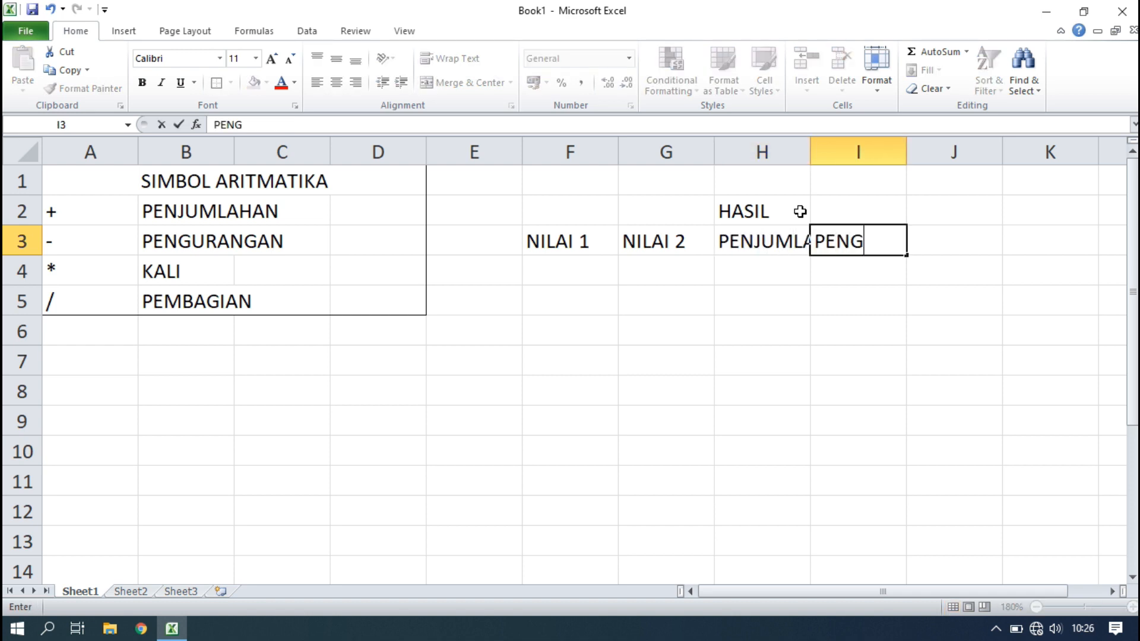
pyautogui.write('URANGAN')
pyautogui.press('Tab')
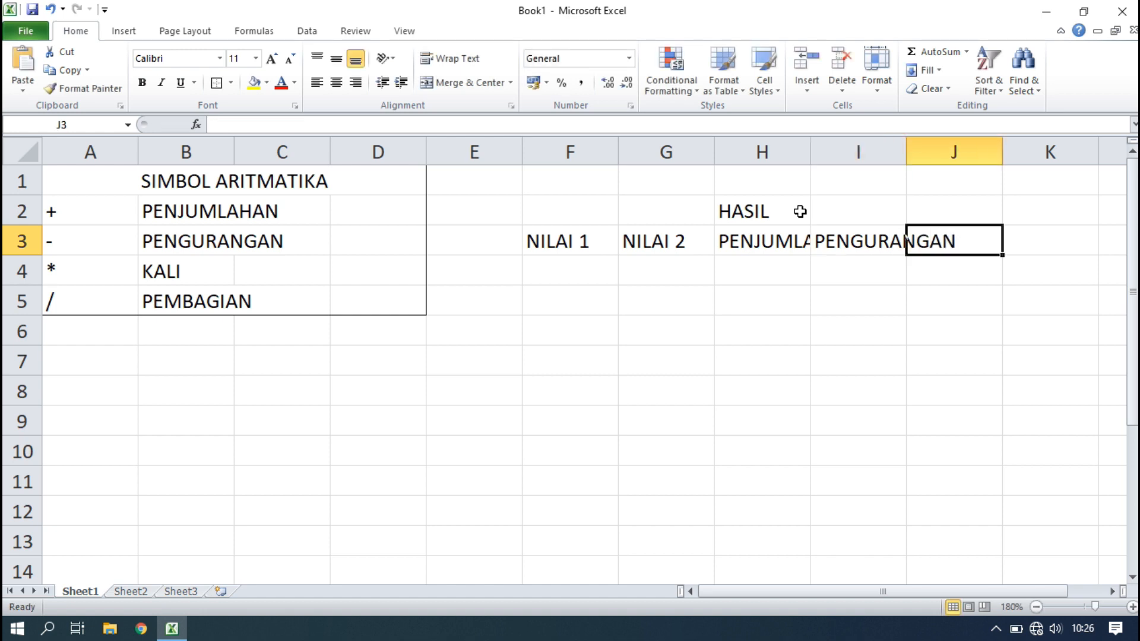
pyautogui.write('PERKALIAN')
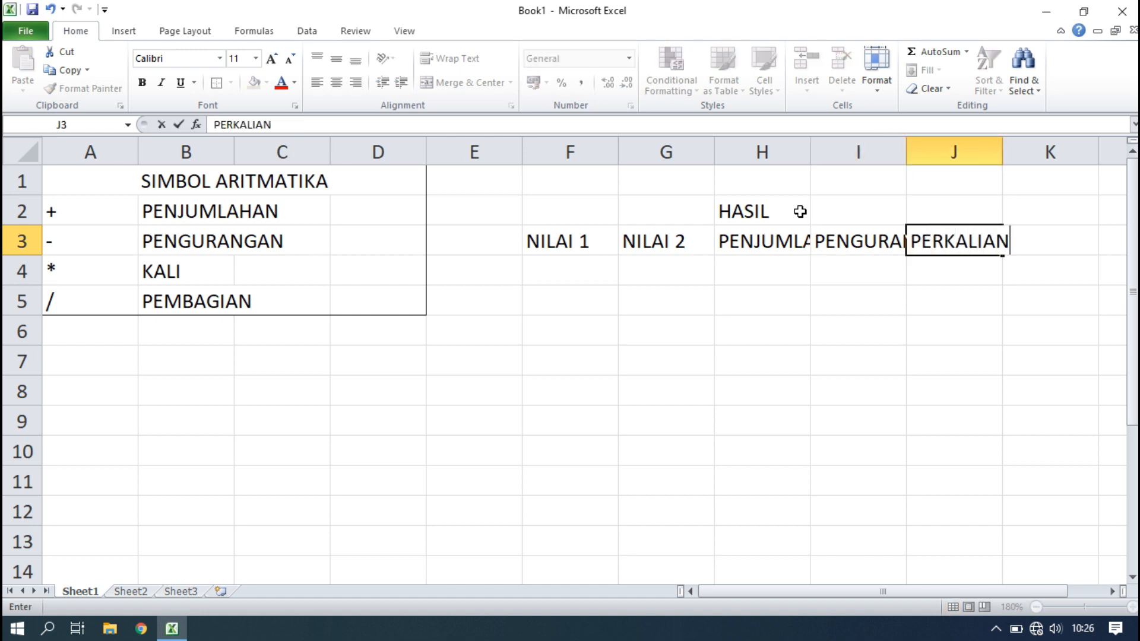
pyautogui.press('Tab')
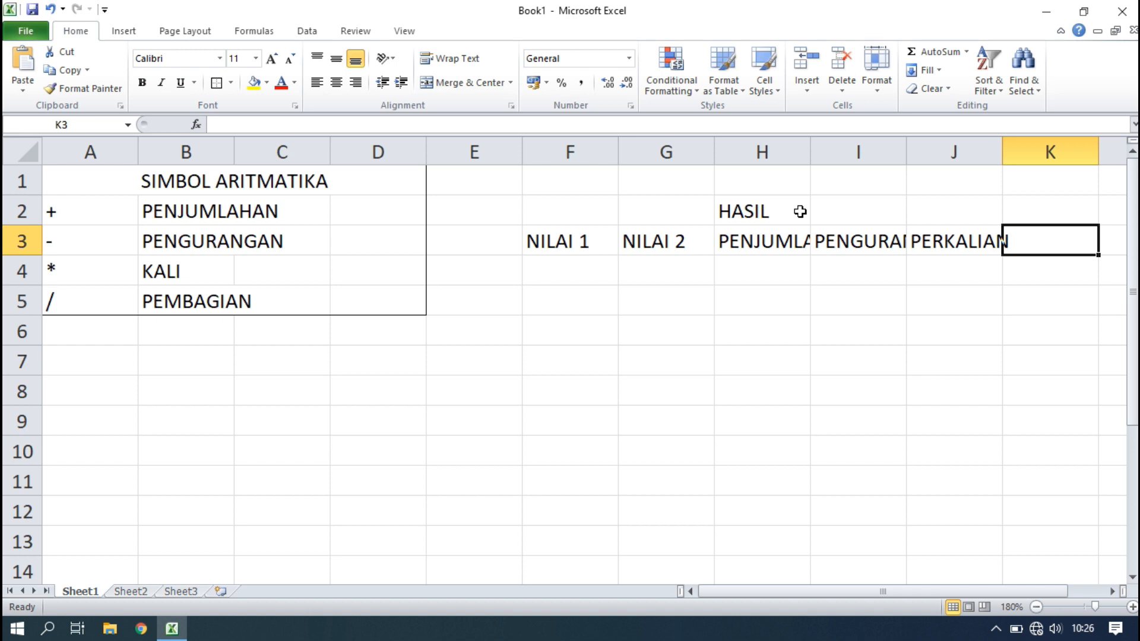
pyautogui.write('PEMBAGIAN')
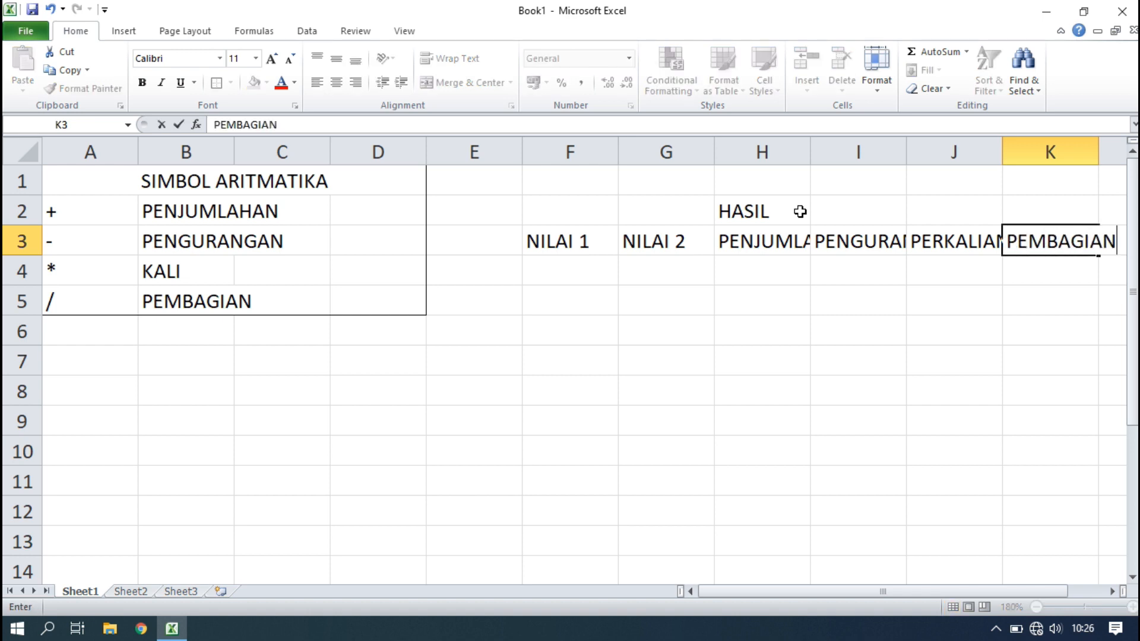
# Confirm PEMBAGIAN in K3, merge and centre HASIL across H2:J2, then select F2:J8.
pyautogui.click(806, 333)
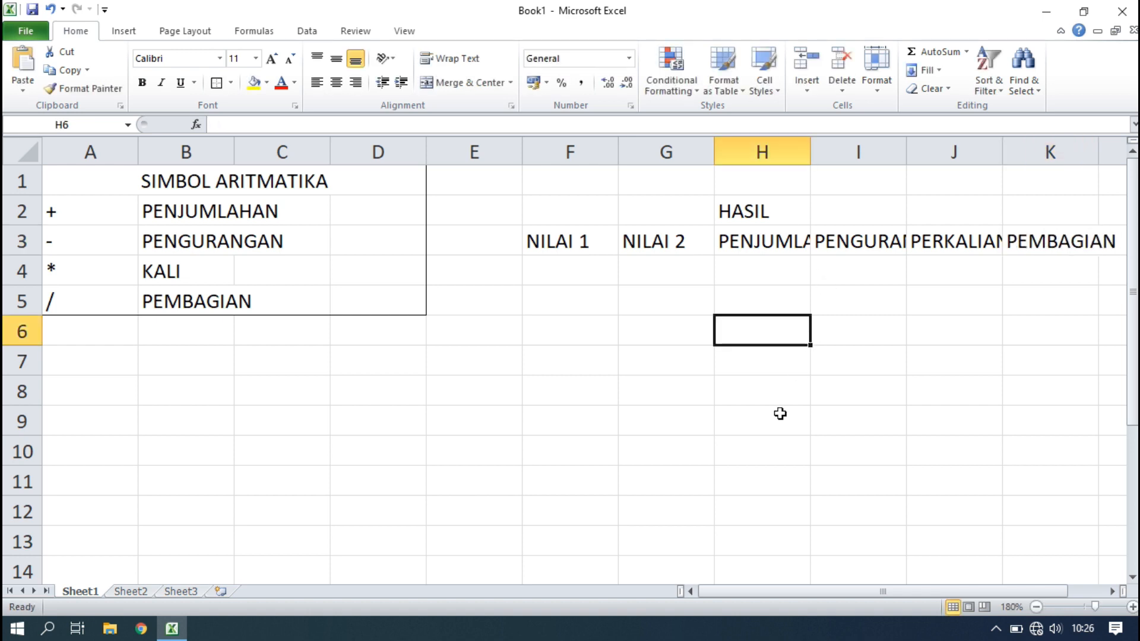
pyautogui.moveTo(750, 594); pyautogui.dragTo(843, 594)
pyautogui.click(704, 359)
pyautogui.moveTo(687, 216); pyautogui.dragTo(927, 212)
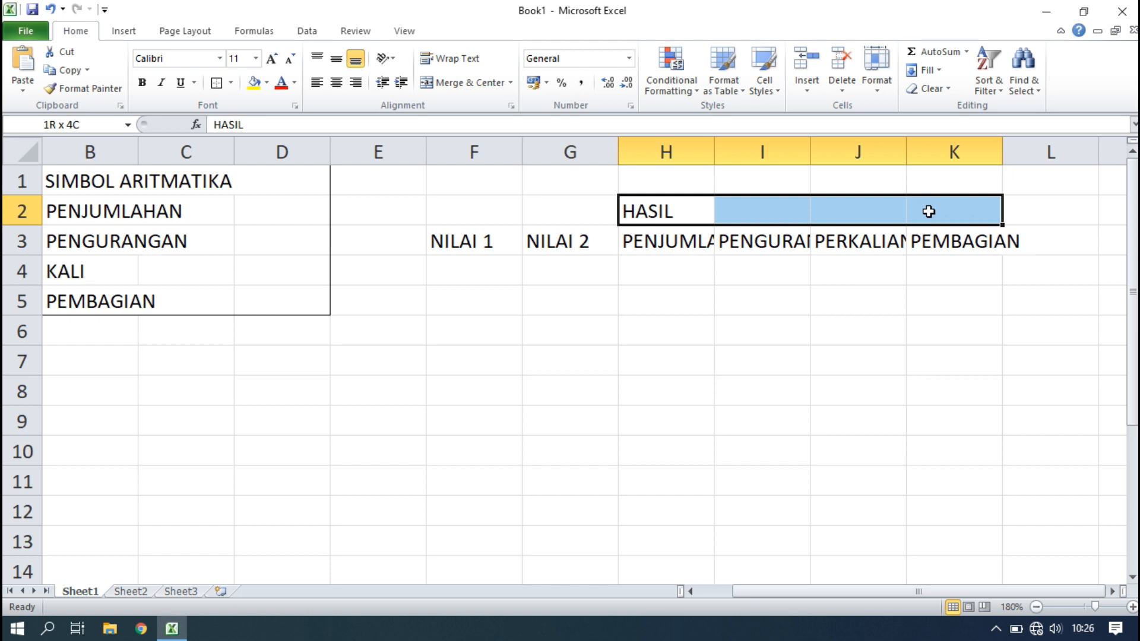
pyautogui.click(738, 280)
pyautogui.moveTo(693, 217); pyautogui.dragTo(828, 215)
pyautogui.click(473, 80)
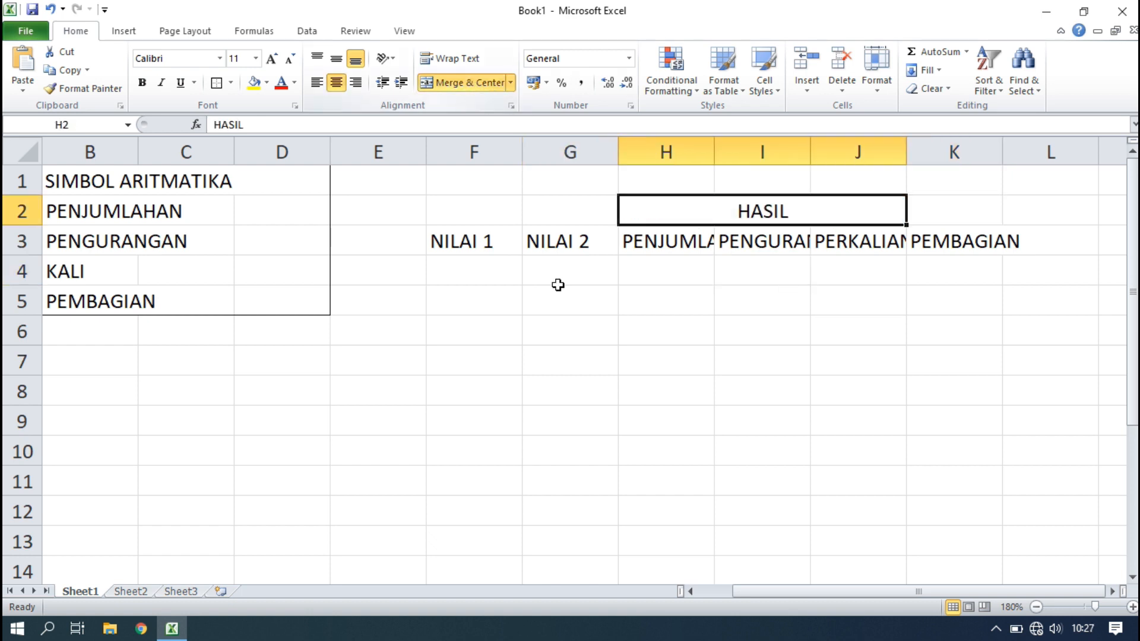
pyautogui.click(596, 355)
pyautogui.moveTo(484, 219); pyautogui.dragTo(730, 383)
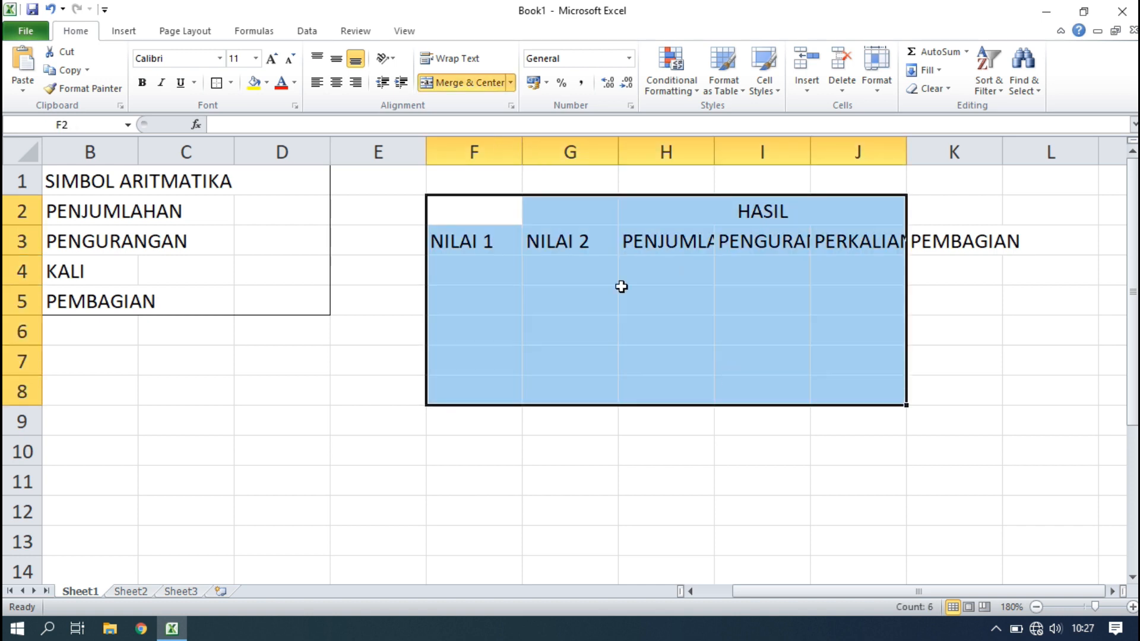
pyautogui.click(231, 83)
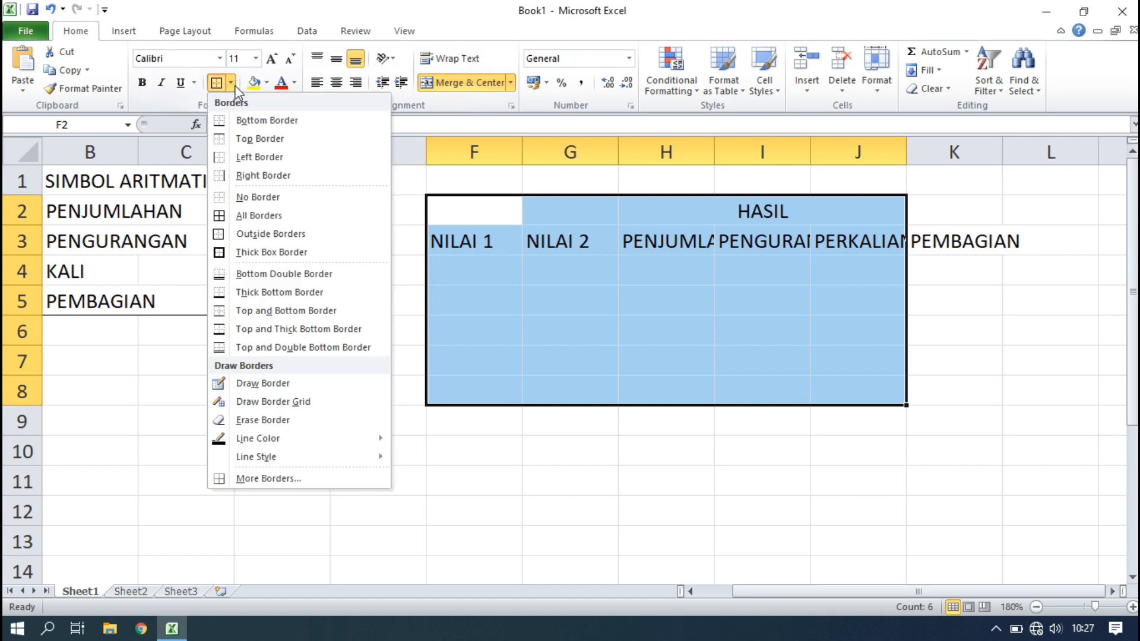
# Give F2:J8 all borders and merge G2:G3 and F2:F3 for the NILAI headings.
pyautogui.click(236, 216)
pyautogui.click(737, 309)
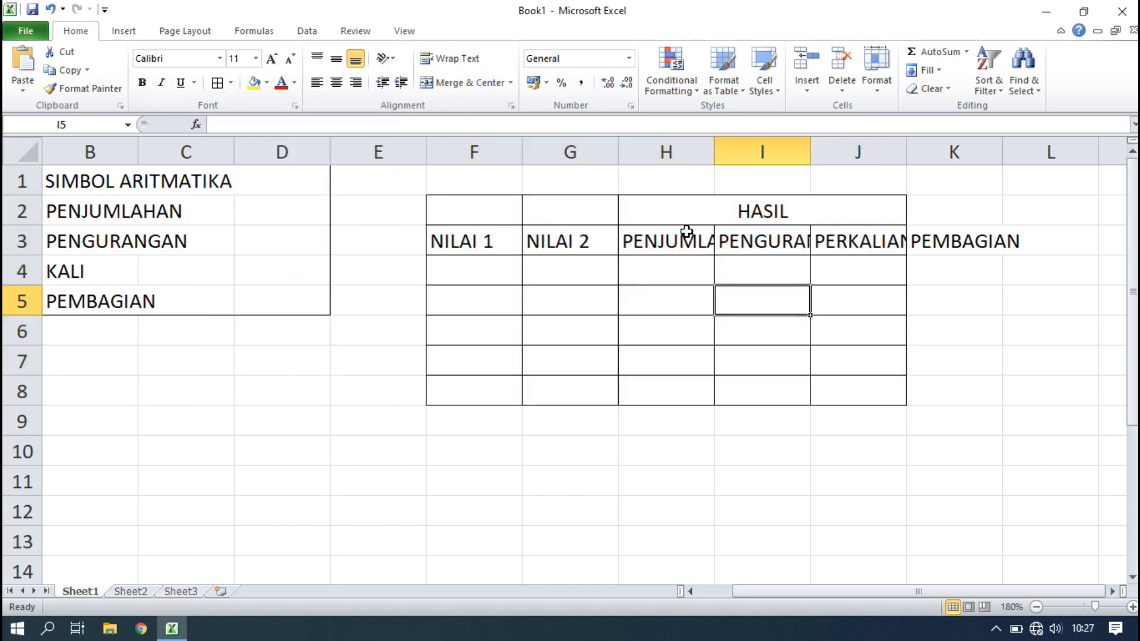
pyautogui.moveTo(593, 219); pyautogui.dragTo(589, 237)
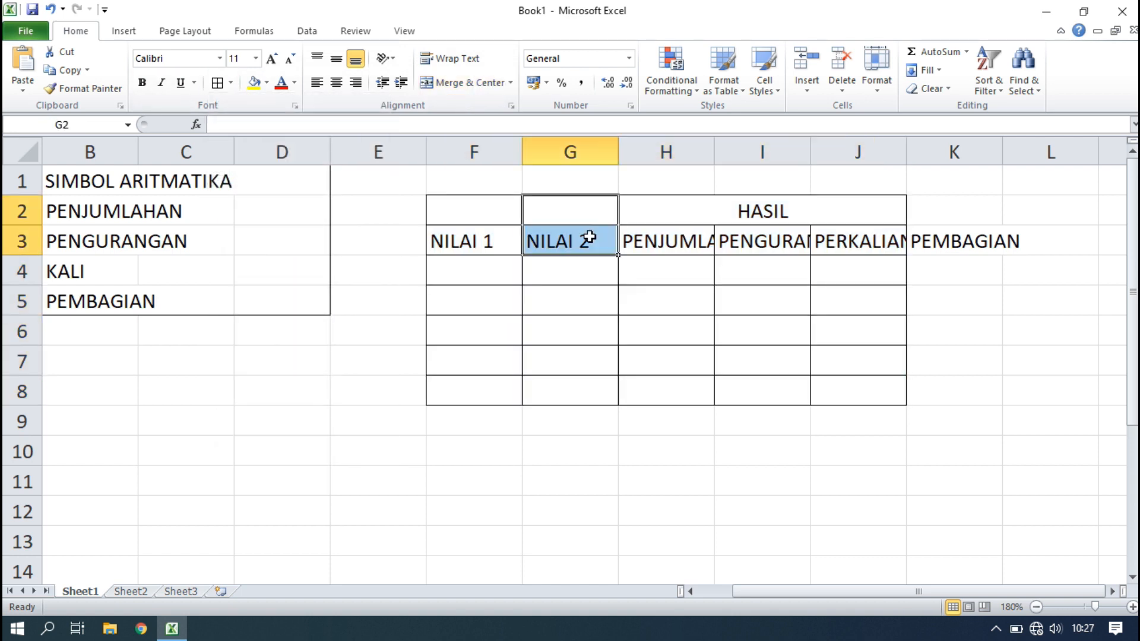
pyautogui.click(460, 83)
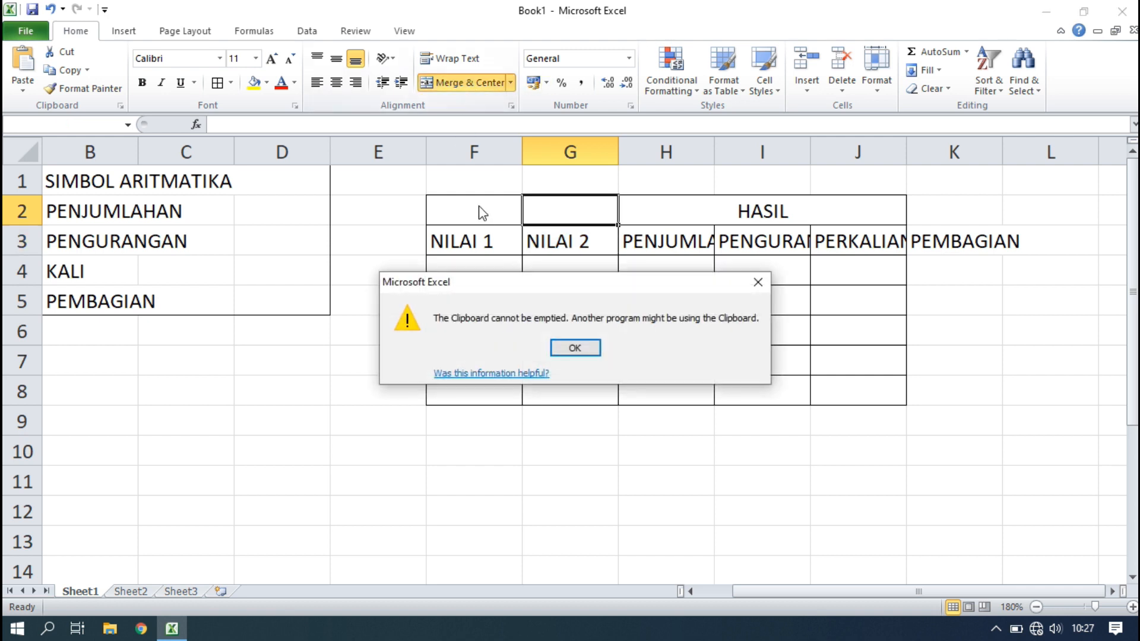
pyautogui.click(585, 350)
pyautogui.moveTo(483, 211); pyautogui.dragTo(478, 273)
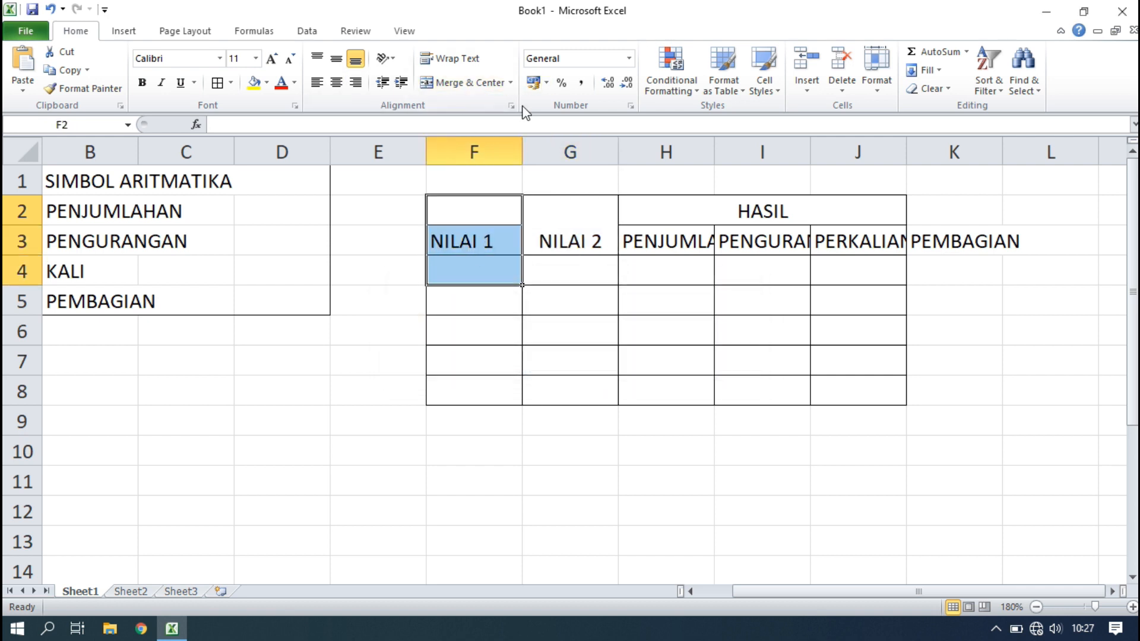
pyautogui.click(489, 295)
pyautogui.moveTo(483, 219); pyautogui.dragTo(482, 236)
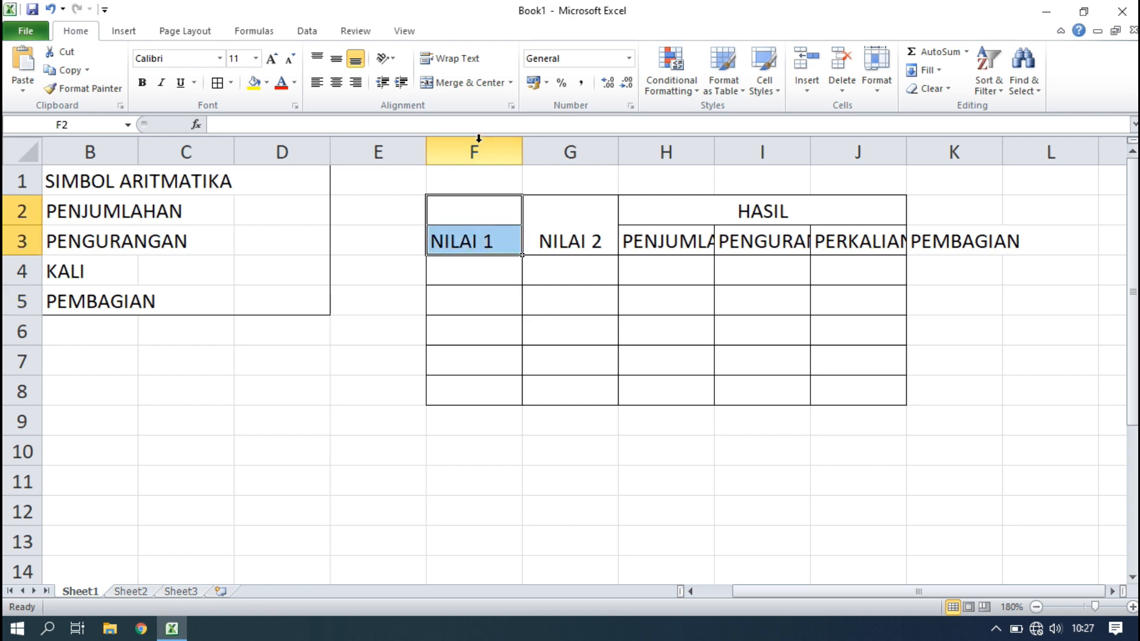
pyautogui.click(464, 82)
pyautogui.click(631, 300)
# Widen columns H, I and J to fit PENJUMLAHAN, PENGURANGAN and PERKALIAN.
pyautogui.moveTo(715, 153); pyautogui.dragTo(777, 153)
pyautogui.moveTo(872, 152); pyautogui.dragTo(932, 154)
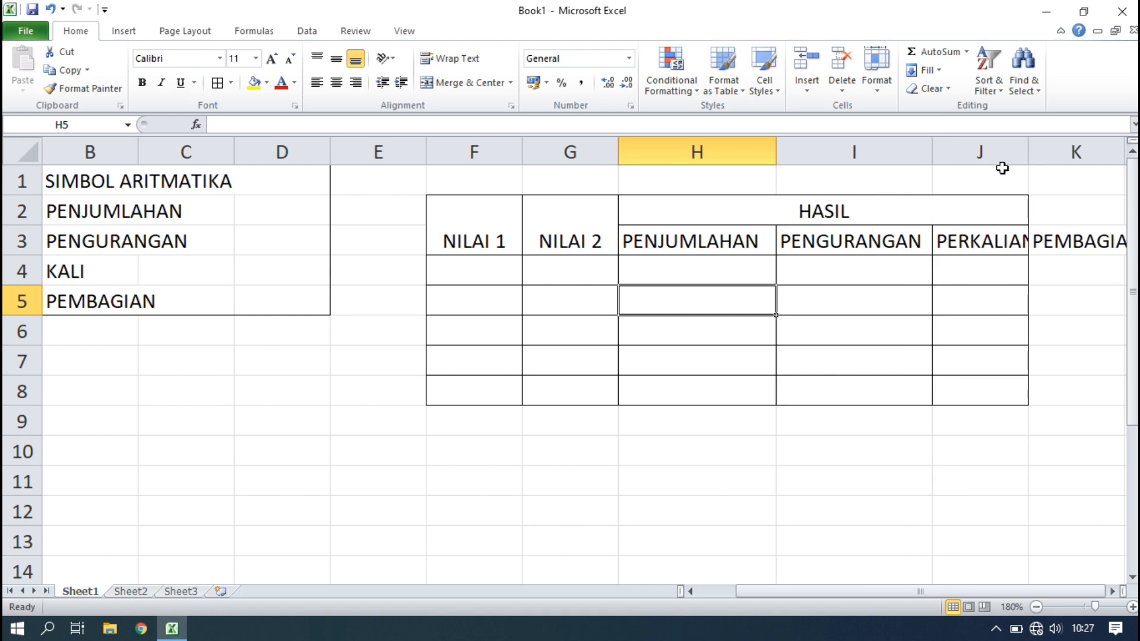
pyautogui.moveTo(1029, 156); pyautogui.dragTo(1062, 155)
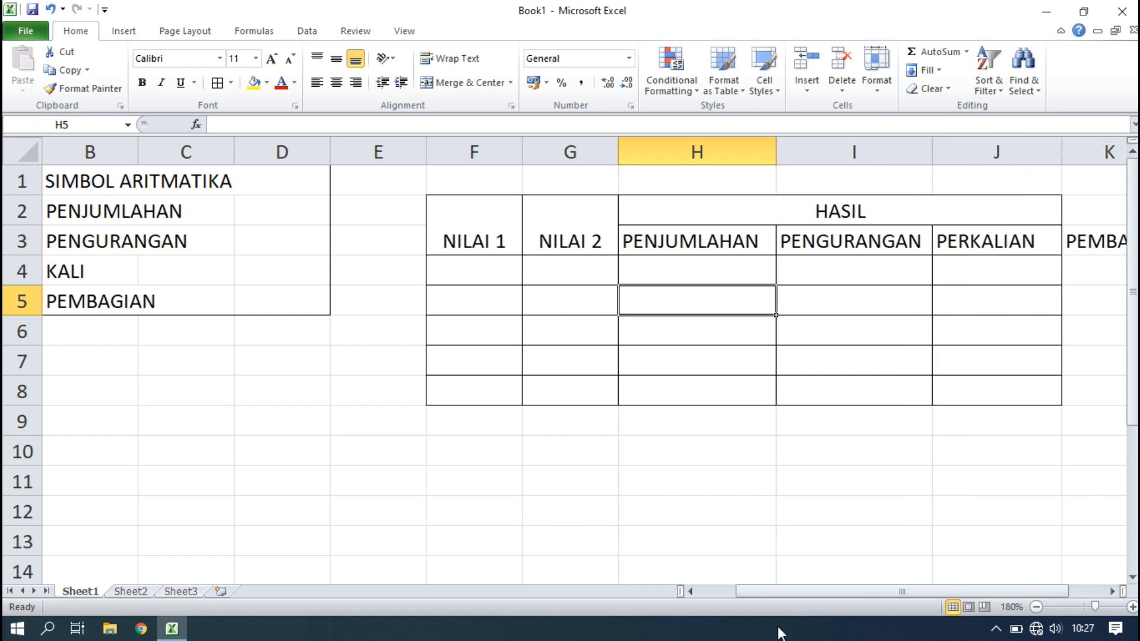
pyautogui.moveTo(788, 596); pyautogui.dragTo(825, 594)
# Merge HASIL across H2:K2, give H2:K8 all borders, and widen column K.
pyautogui.moveTo(1000, 211); pyautogui.dragTo(950, 209)
pyautogui.click(483, 83)
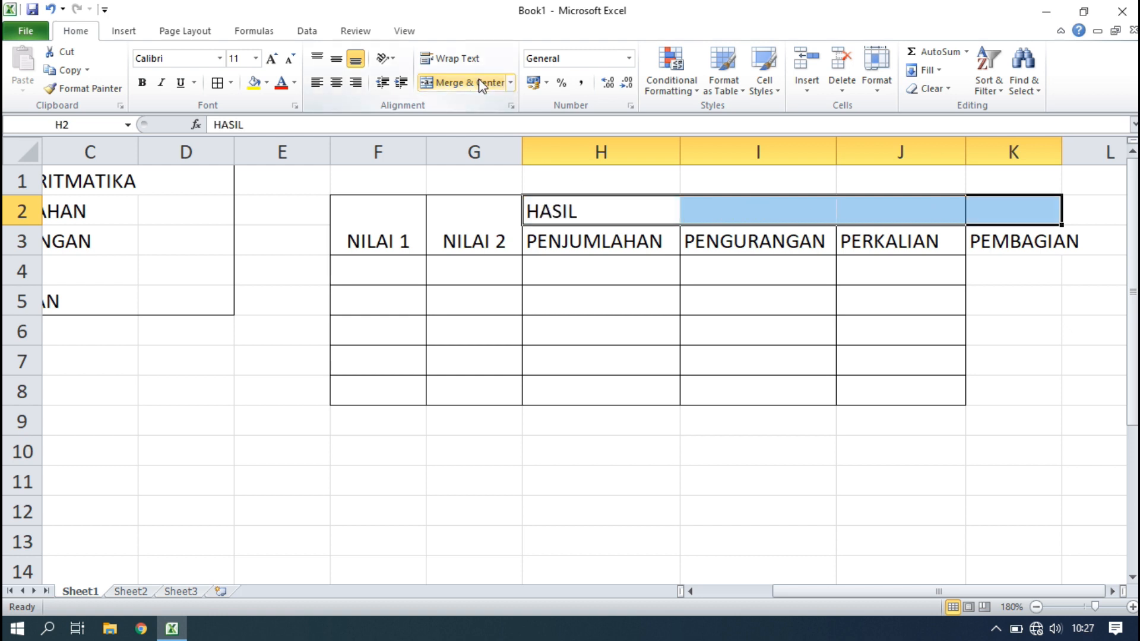
pyautogui.click(479, 81)
pyautogui.click(1017, 271)
pyautogui.moveTo(990, 215); pyautogui.dragTo(992, 399)
pyautogui.click(219, 87)
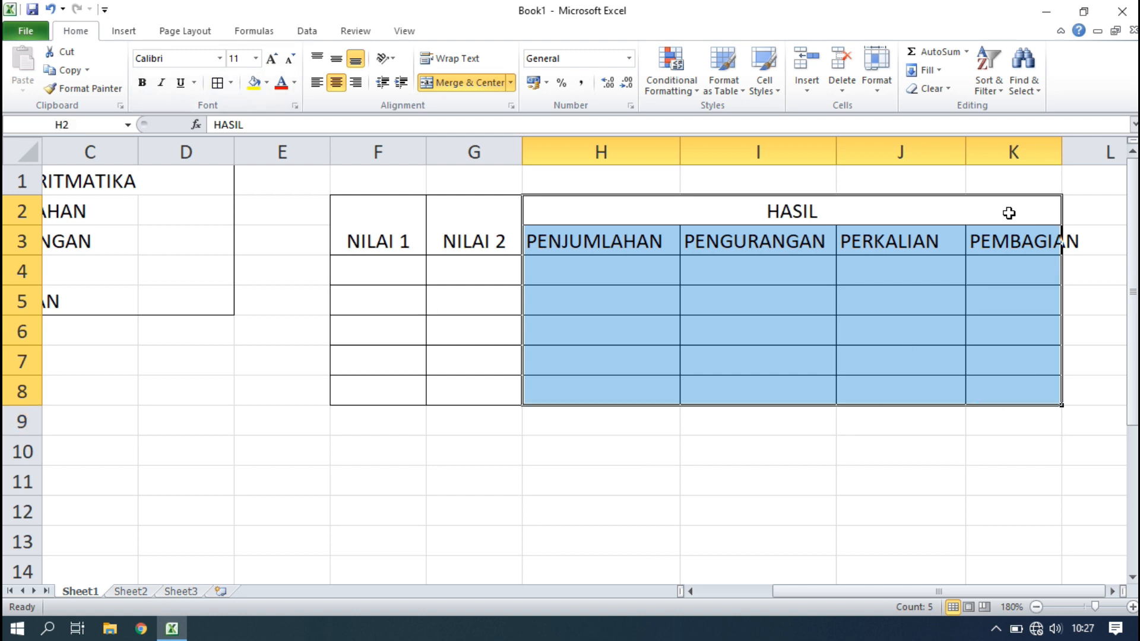
pyautogui.moveTo(1060, 151); pyautogui.dragTo(1082, 152)
pyautogui.click(949, 348)
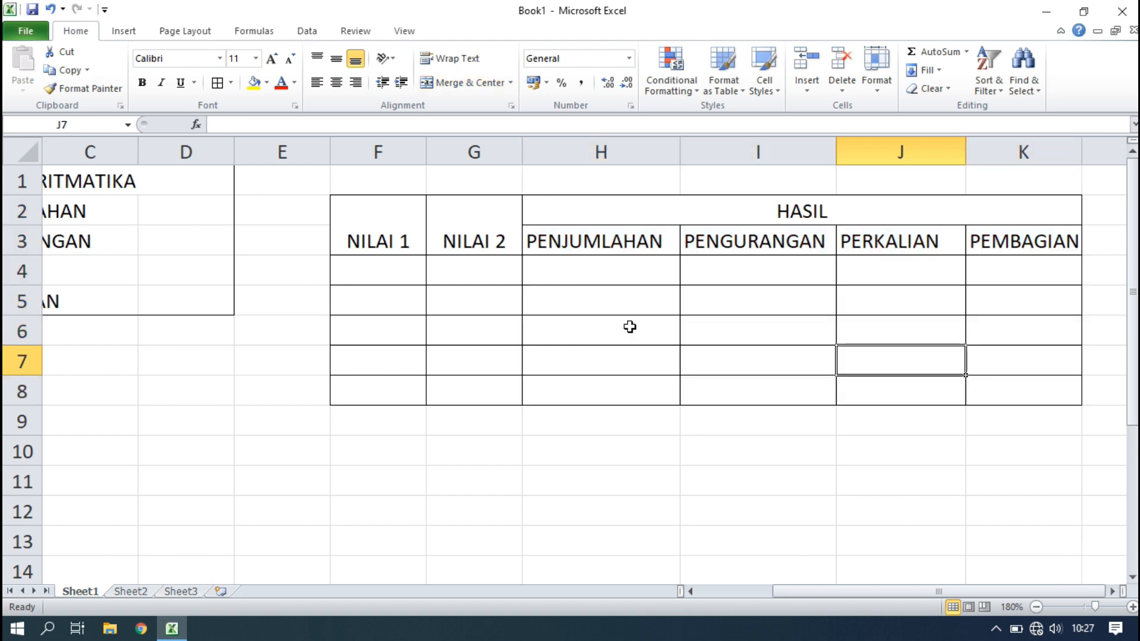
# Merge and middle-align NILAI 1 in F2:F3 and NILAI 2 in G2:G3.
pyautogui.moveTo(378, 211); pyautogui.dragTo(374, 242)
pyautogui.click(464, 82)
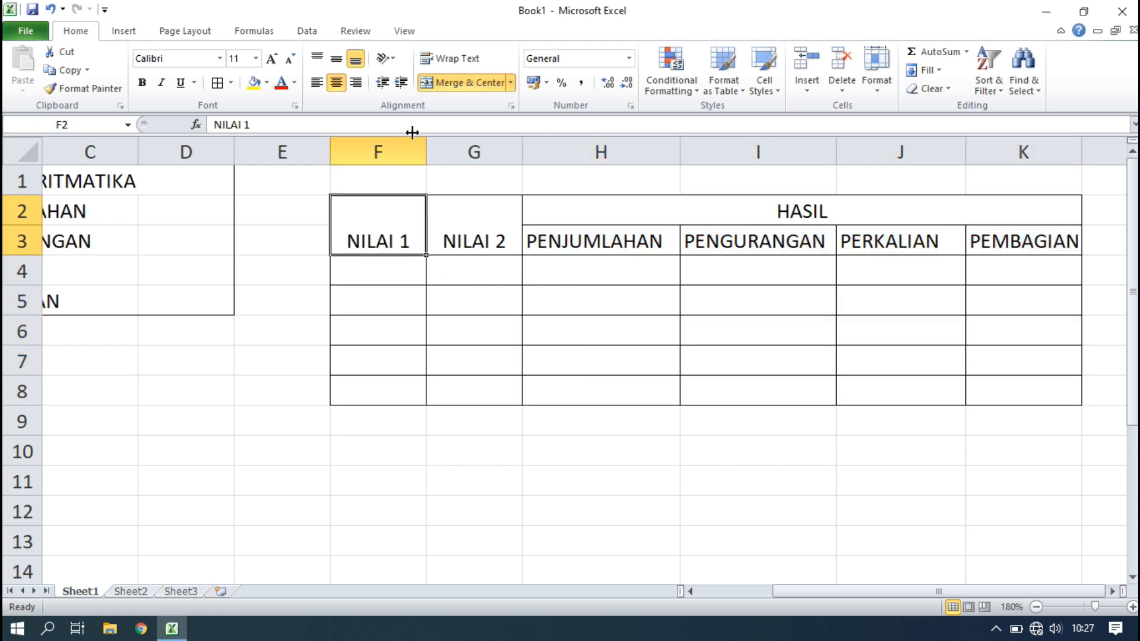
pyautogui.click(336, 59)
pyautogui.moveTo(471, 220); pyautogui.dragTo(471, 242)
pyautogui.click(463, 82)
pyautogui.click(337, 58)
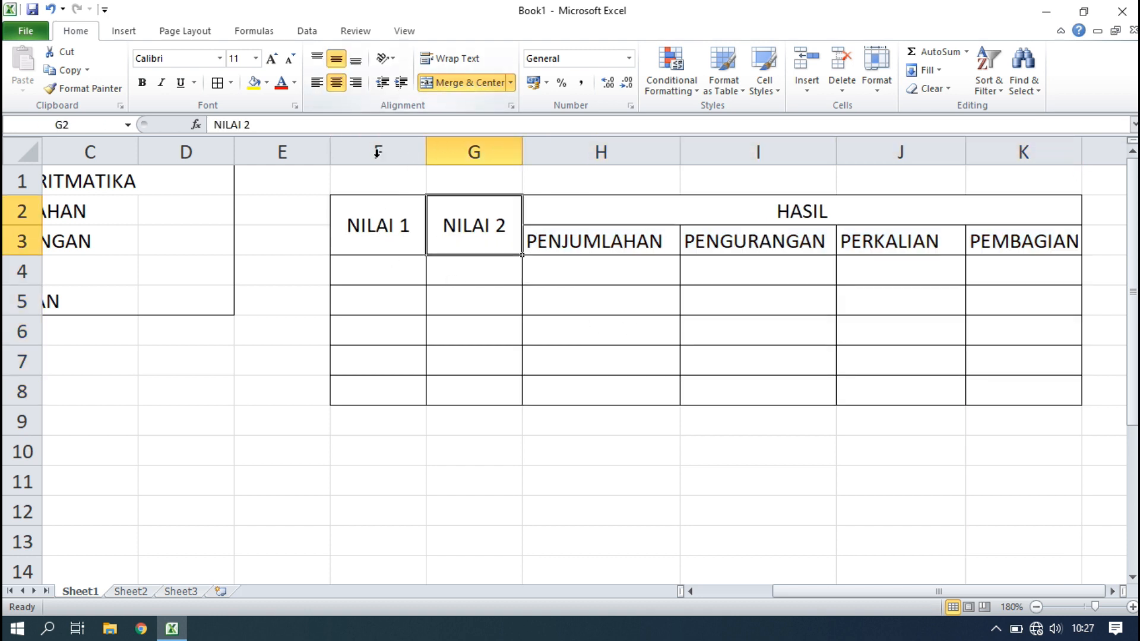
pyautogui.click(402, 291)
pyautogui.click(394, 268)
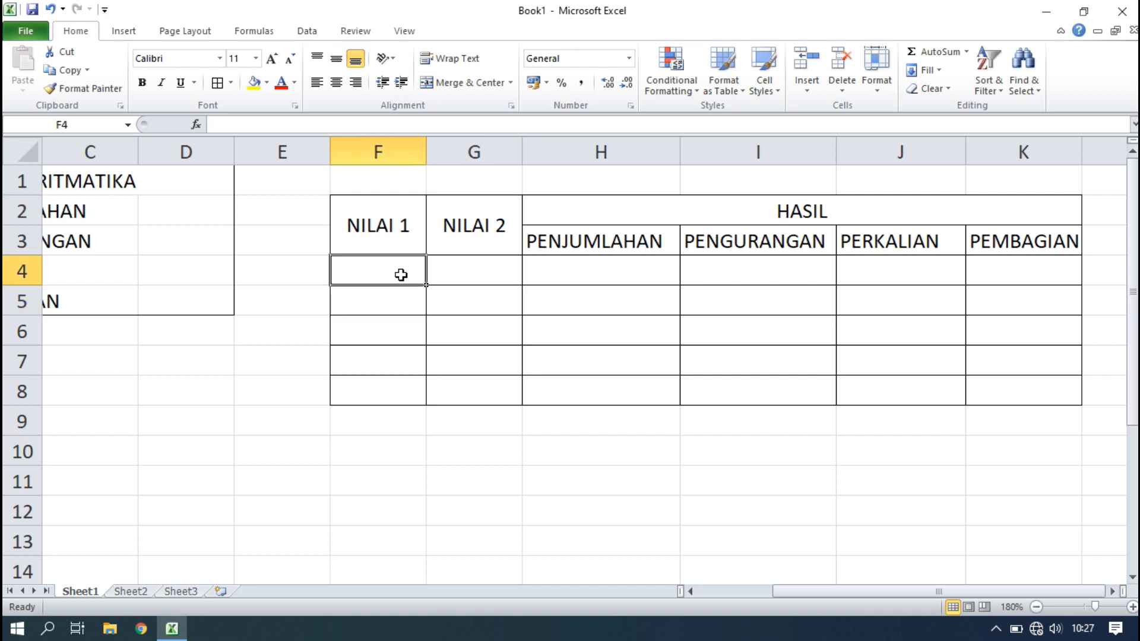
# Zoom out from 180% to 150% so columns A through K show, then select column F.
pyautogui.click(311, 277)
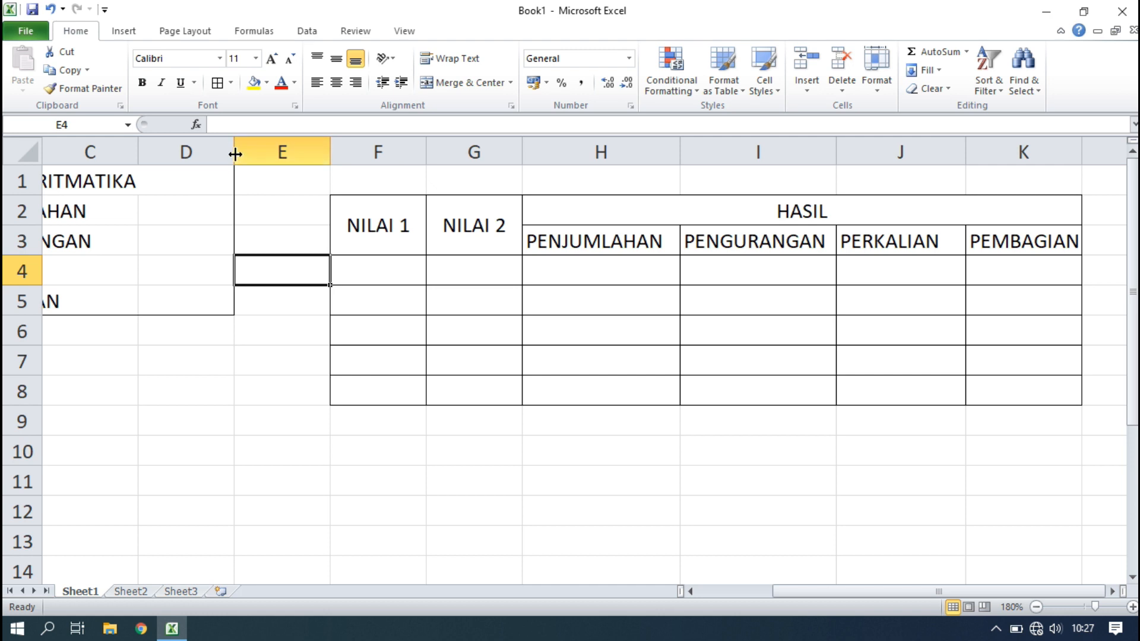
pyautogui.click(382, 274)
pyautogui.click(279, 264)
pyautogui.click(206, 275)
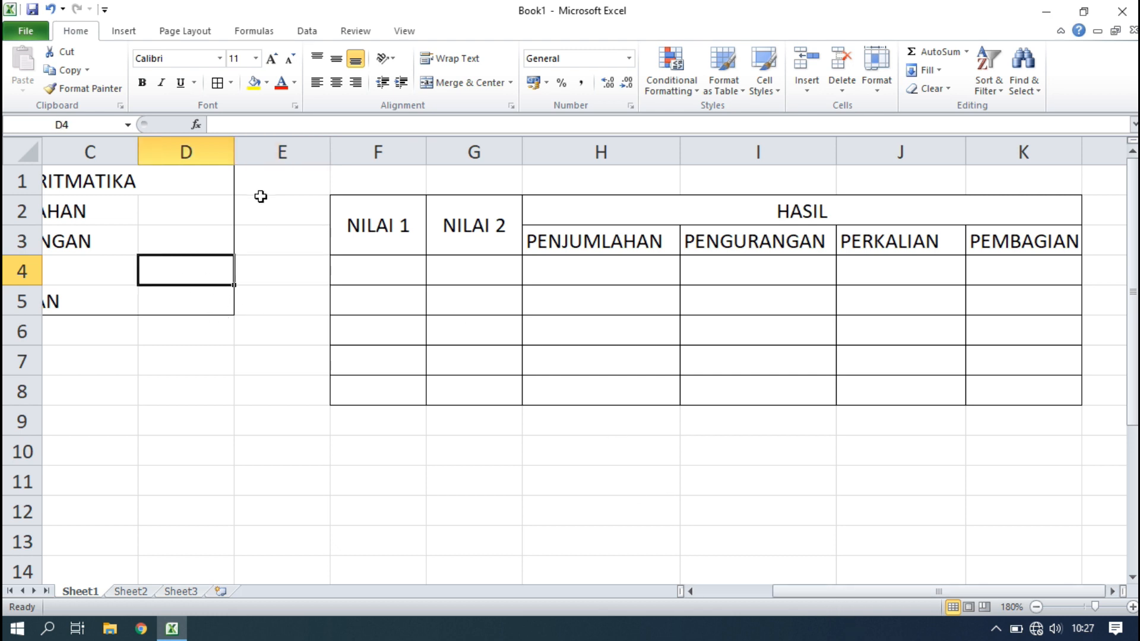
pyautogui.click(286, 145)
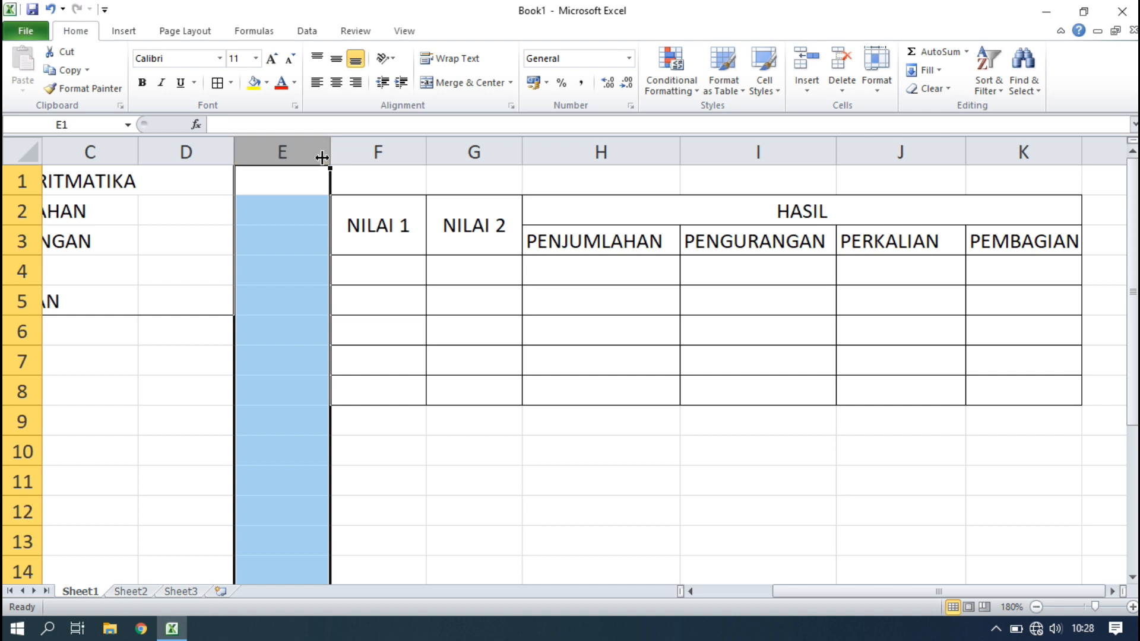
pyautogui.click(198, 288)
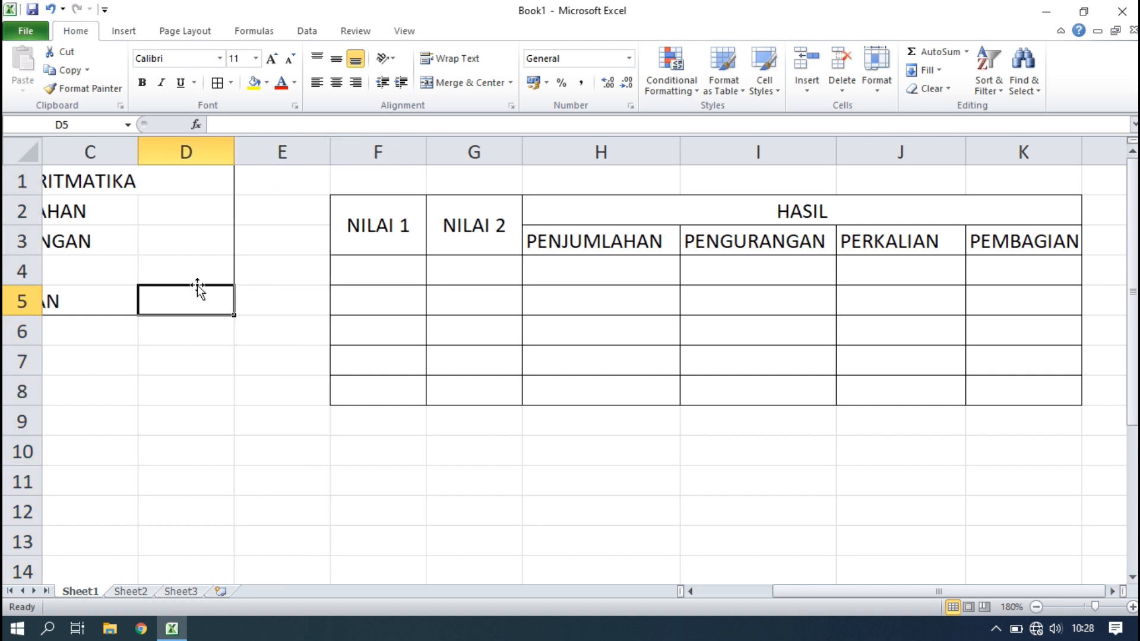
pyautogui.click(1036, 607)
pyautogui.click(1036, 607)
pyautogui.click(1036, 607)
pyautogui.moveTo(1128, 312); pyautogui.dragTo(1128, 311)
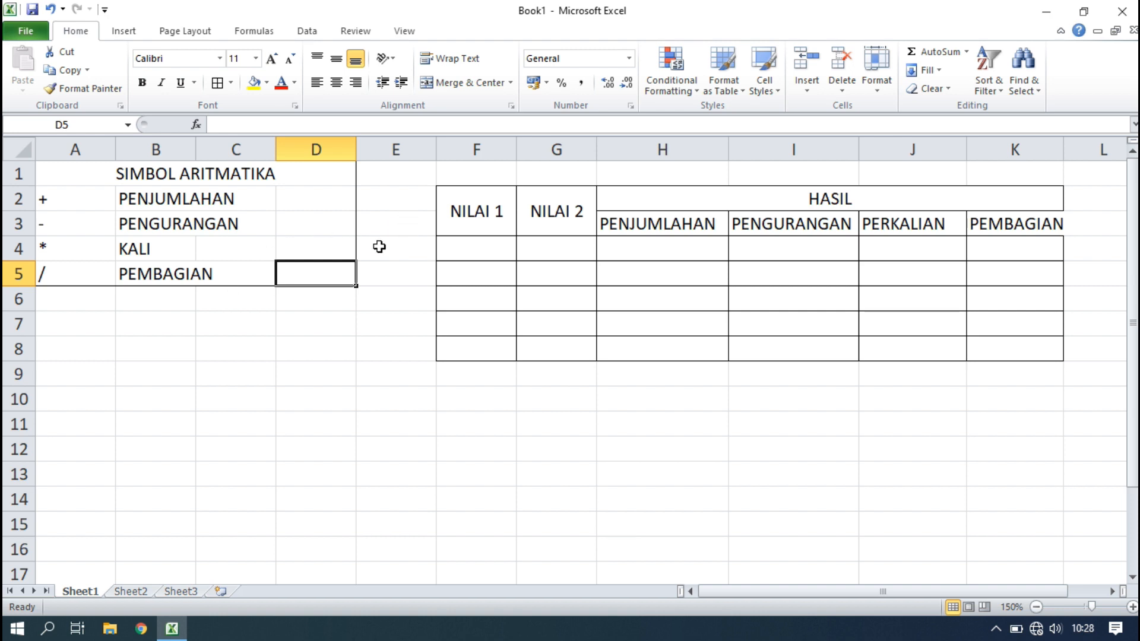
pyautogui.click(483, 148)
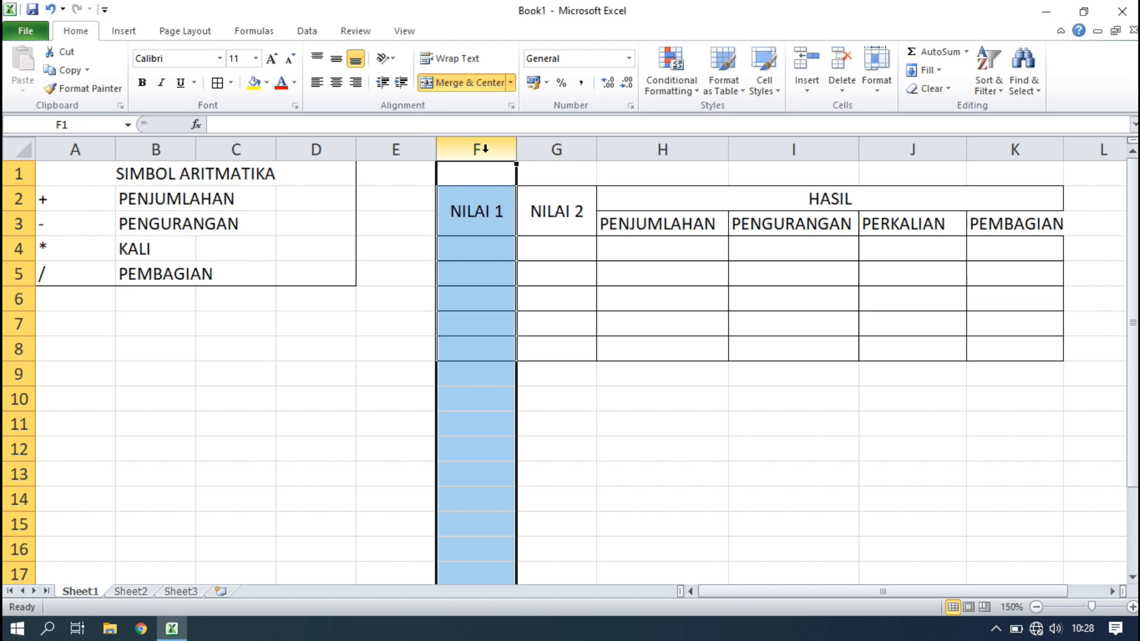
# Insert a new column F, merge F2:F3 as a middle-aligned NO heading, and border its cells.
pyautogui.rightClick(484, 149)
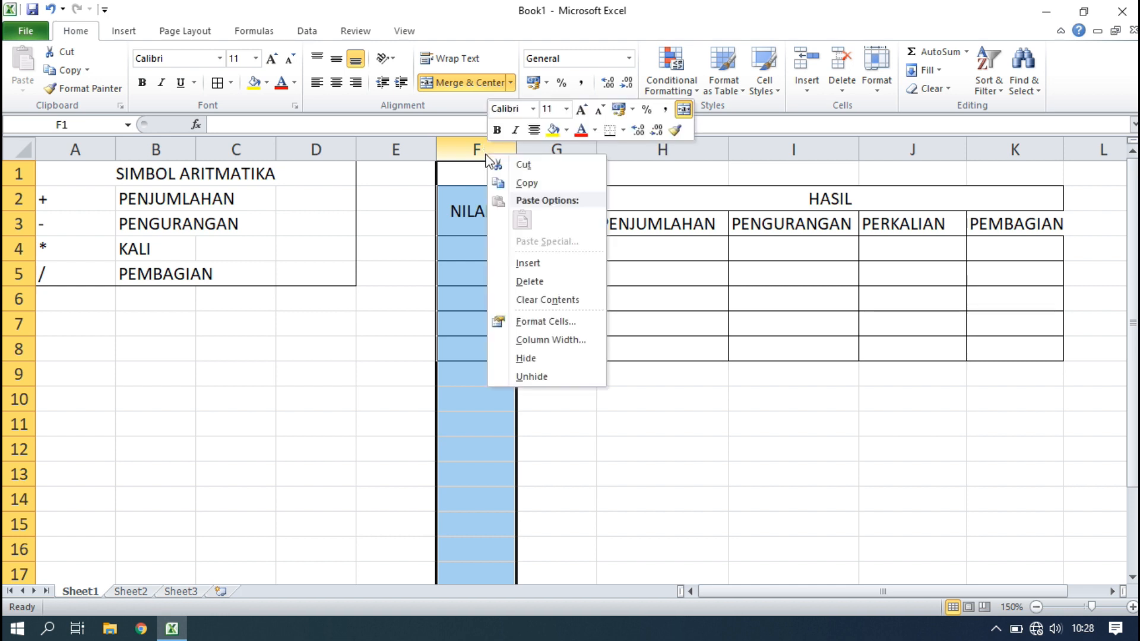
pyautogui.click(528, 263)
pyautogui.click(483, 272)
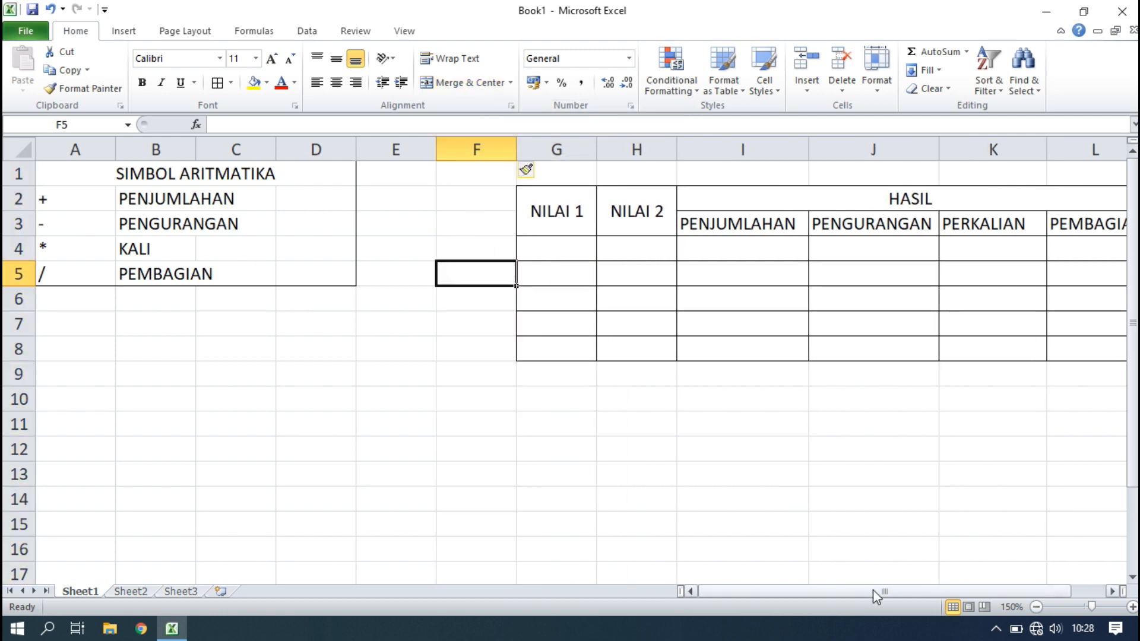
pyautogui.moveTo(491, 201); pyautogui.dragTo(491, 221)
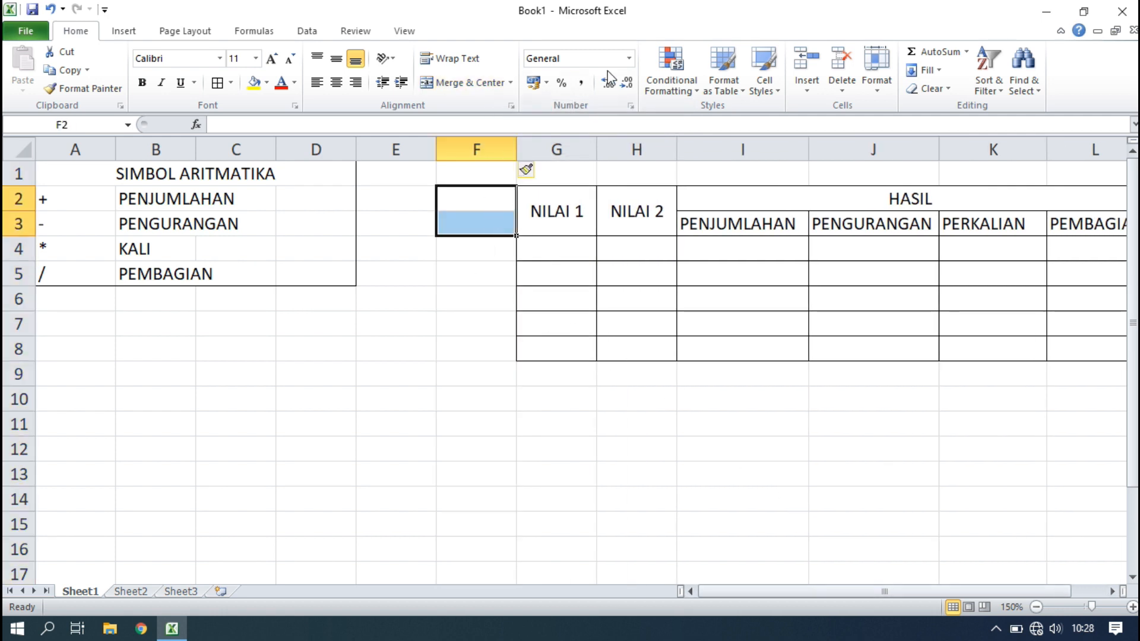
pyautogui.click(472, 86)
pyautogui.write('NO')
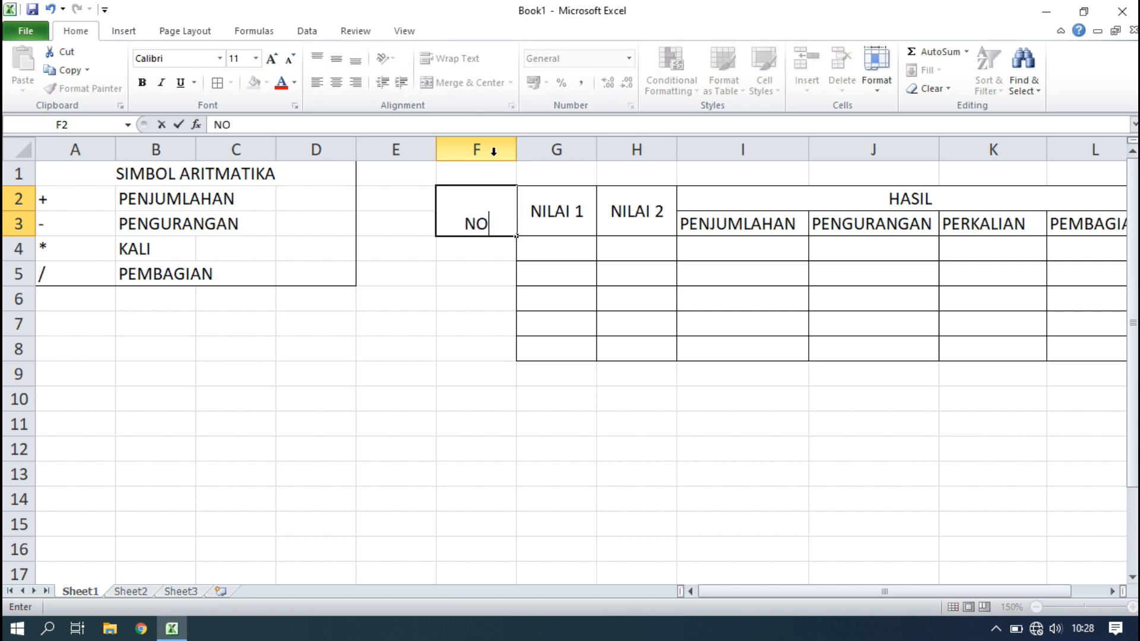
pyautogui.press('Tab')
pyautogui.moveTo(479, 248); pyautogui.dragTo(483, 336)
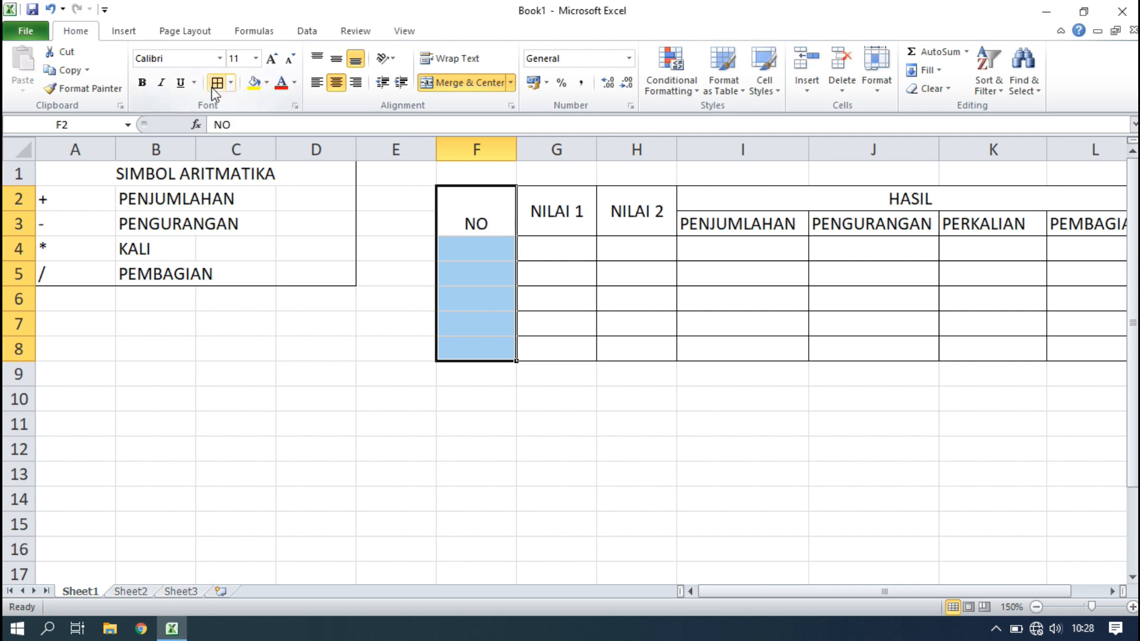
pyautogui.click(498, 229)
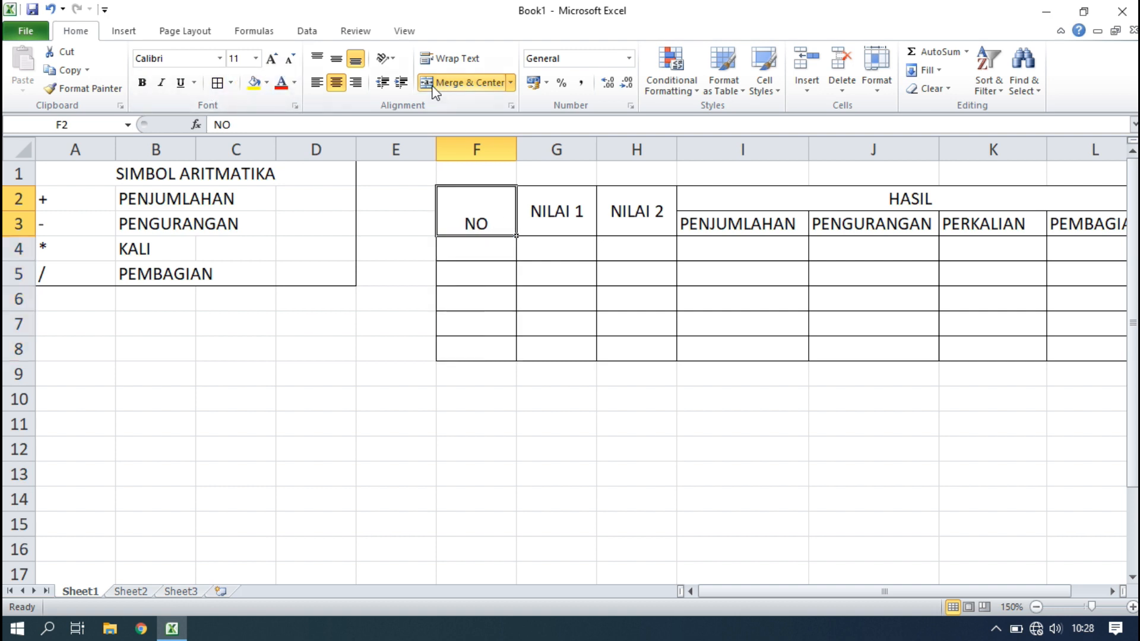
pyautogui.click(337, 58)
# Number F4:F8 from 1 to 5 and centre them horizontally and vertically.
pyautogui.click(462, 249)
pyautogui.write('1')
pyautogui.press('Return')
pyautogui.write('2')
pyautogui.press('Return')
pyautogui.write('3')
pyautogui.press('Return')
pyautogui.write('4')
pyautogui.press('Return')
pyautogui.write('5')
pyautogui.press('Return')
pyautogui.moveTo(489, 252); pyautogui.dragTo(483, 351)
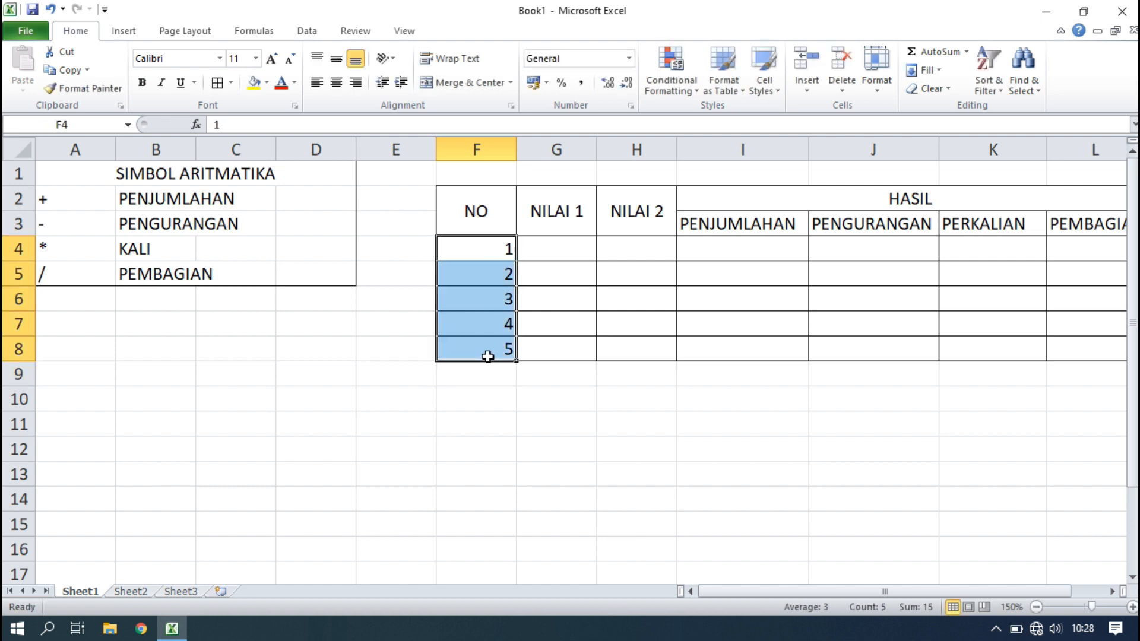
pyautogui.click(337, 84)
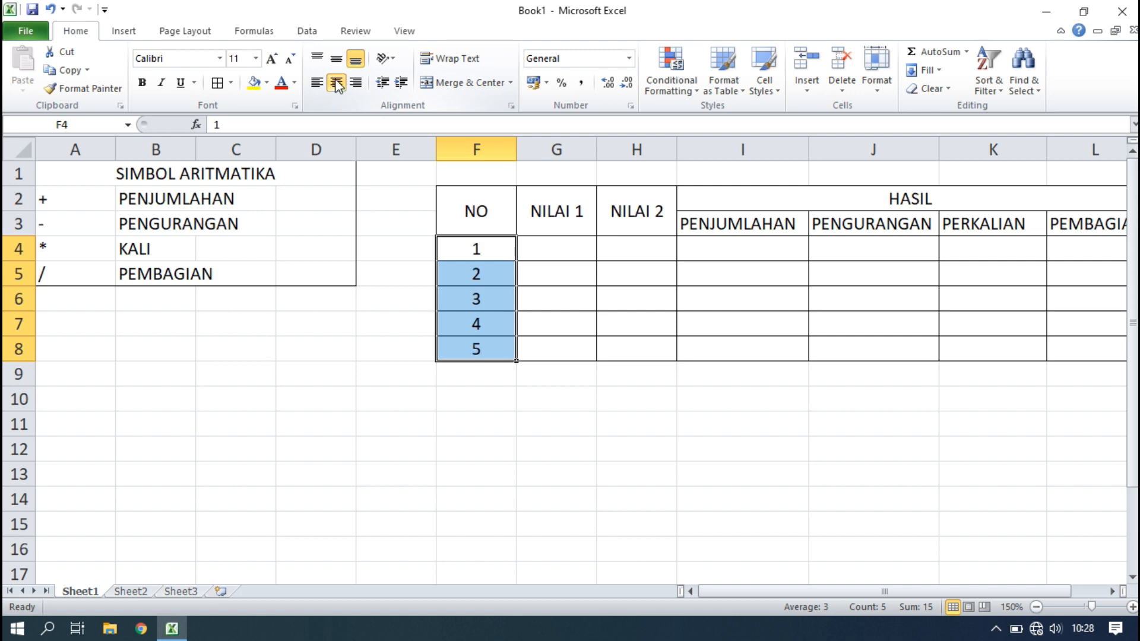
pyautogui.click(336, 58)
pyautogui.click(434, 471)
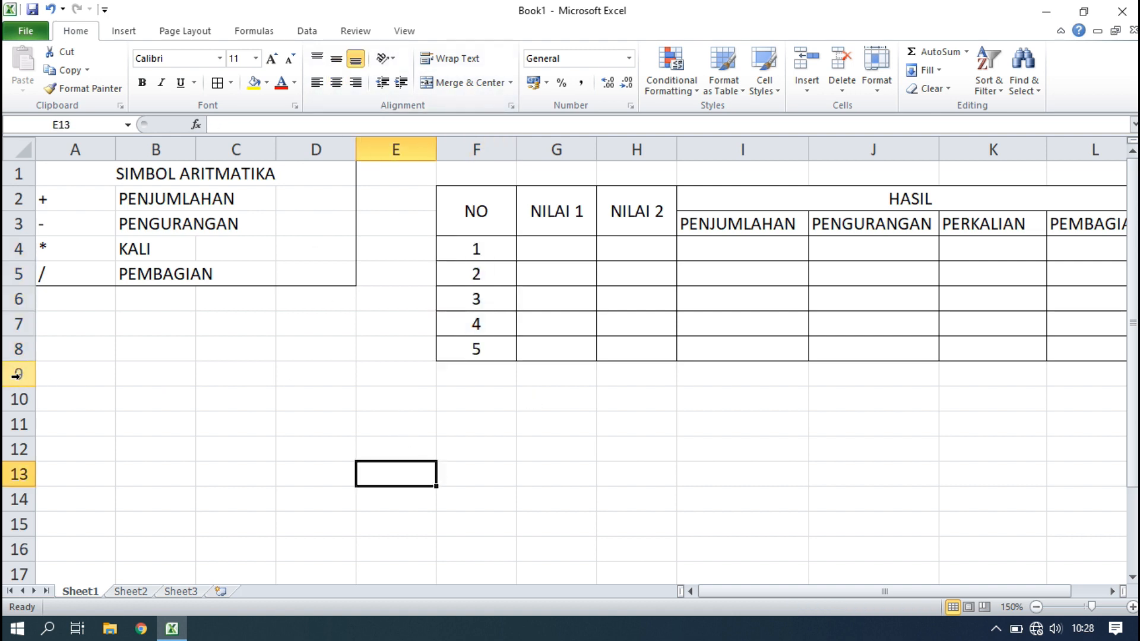
# Enter the first three NILAI pairs 30/20, 501/765 and 98/3 in columns G and H.
pyautogui.click(579, 417)
pyautogui.click(572, 246)
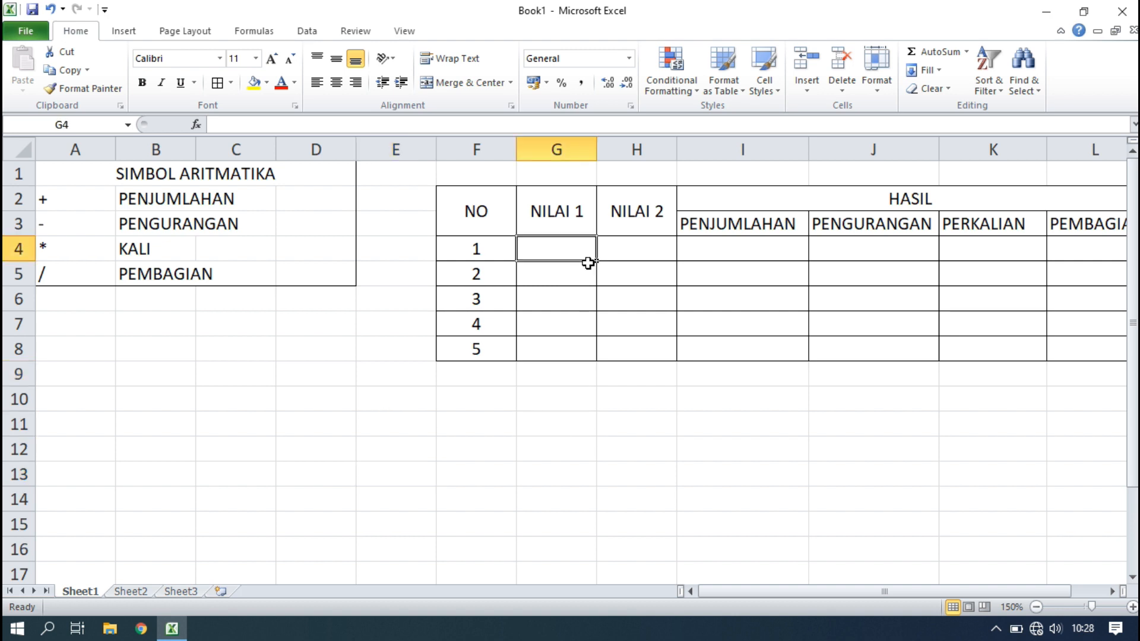
pyautogui.write('30')
pyautogui.press('Right')
pyautogui.write('20')
pyautogui.press('Return')
pyautogui.click(588, 264)
pyautogui.write('50')
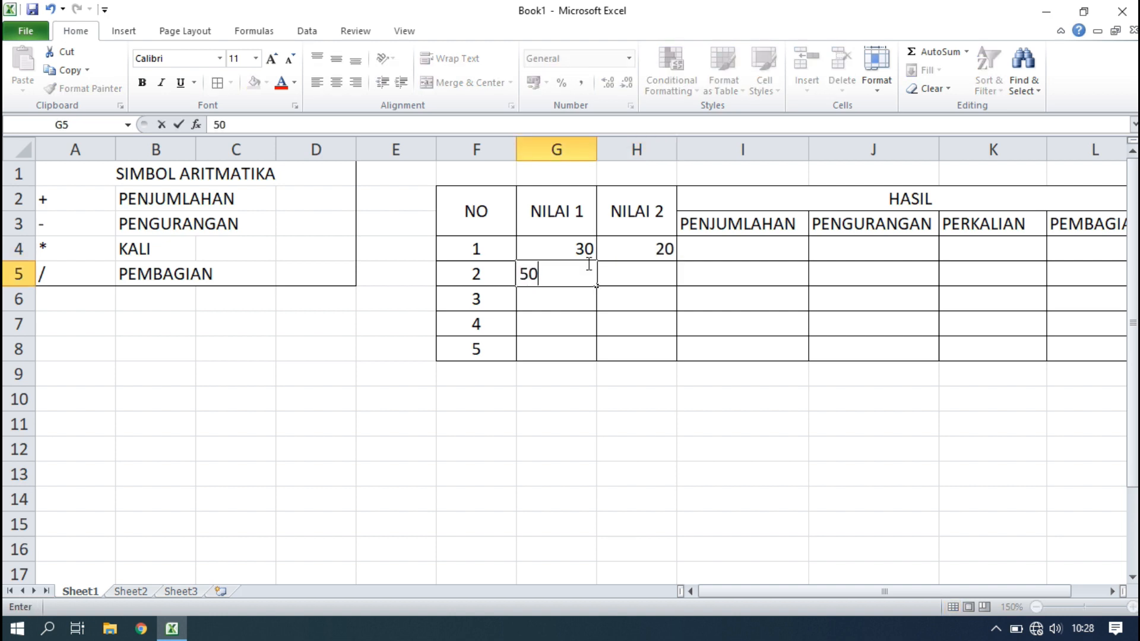
pyautogui.write('1')
pyautogui.press('Right')
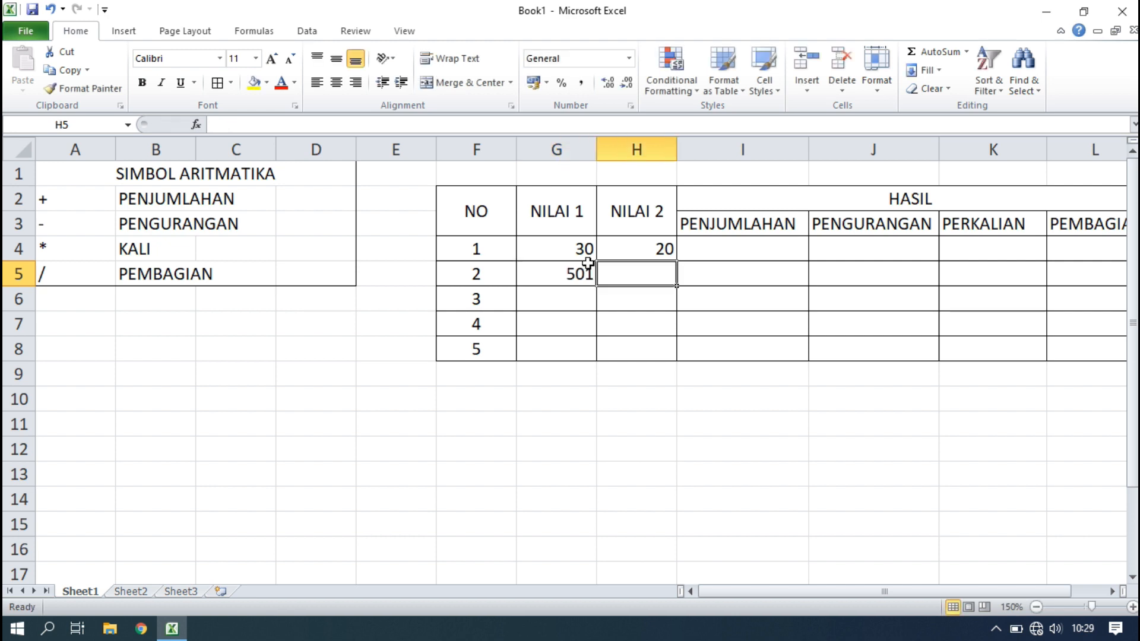
pyautogui.write('765')
pyautogui.press('Return')
pyautogui.press('Left')
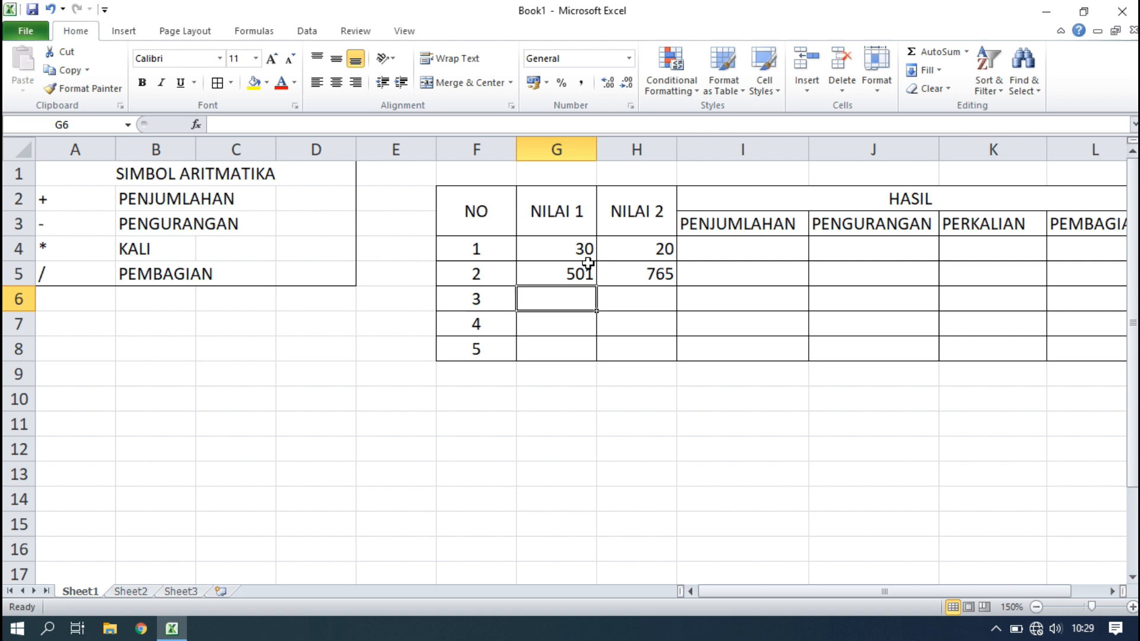
pyautogui.write('98')
pyautogui.press('Right')
pyautogui.write('3')
pyautogui.press('Return')
# Enter the remaining NILAI pairs 65/4 and 67/43 in the next two rows.
pyautogui.press('Left')
pyautogui.write('65')
pyautogui.press('Return')
pyautogui.press('Up')
pyautogui.press('Right')
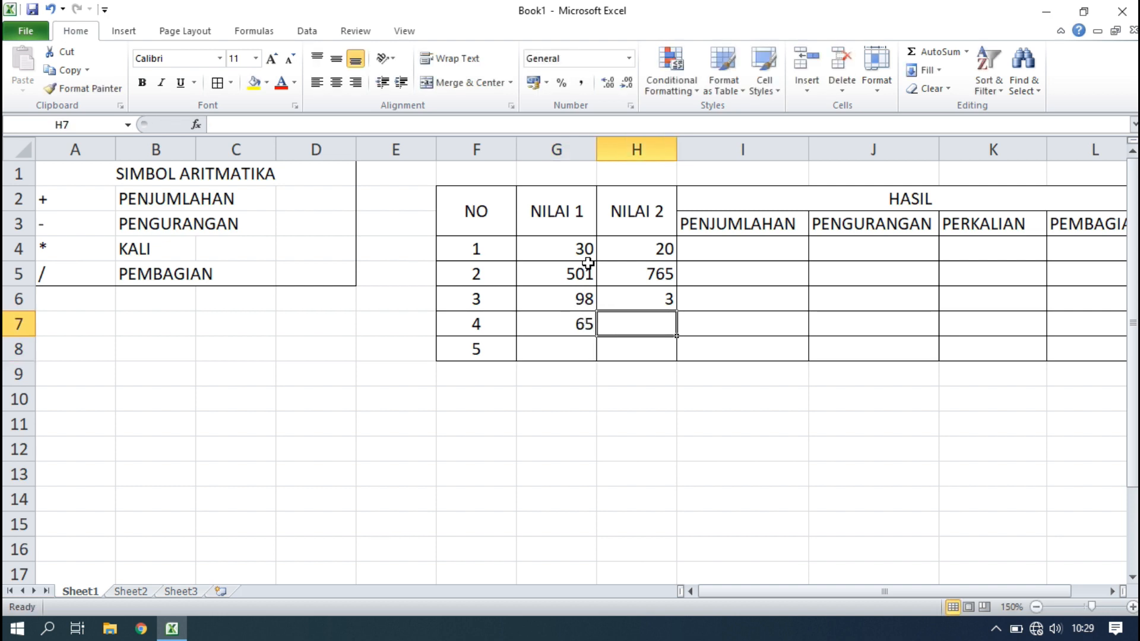
pyautogui.write('4')
pyautogui.press('Right')
pyautogui.press('Down')
pyautogui.press('Left')
pyautogui.press('Left')
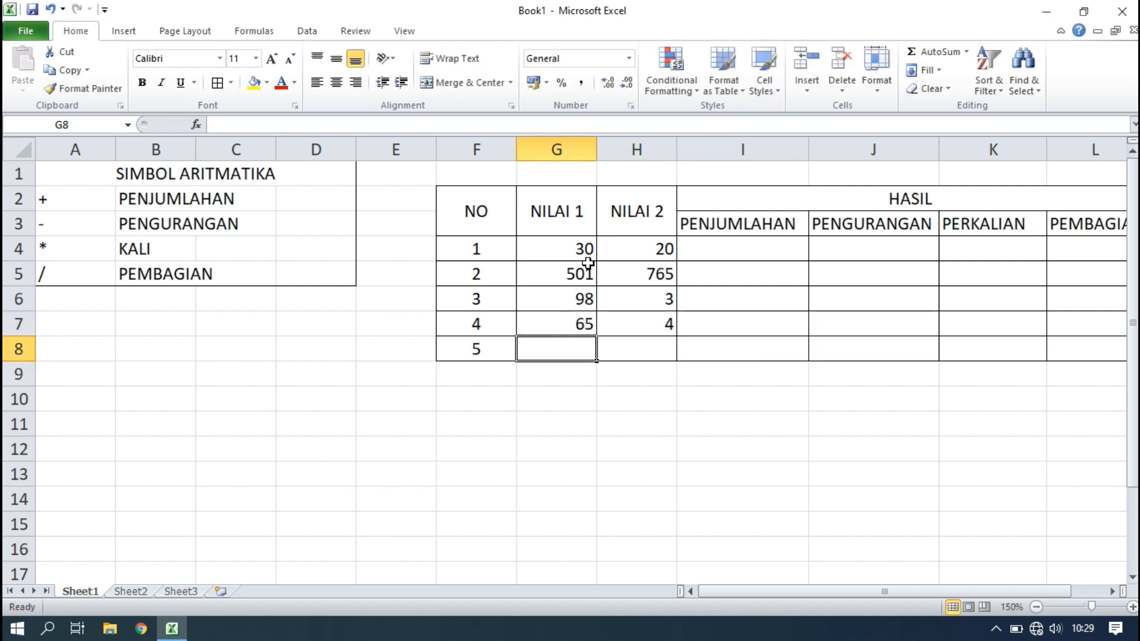
pyautogui.write('67')
pyautogui.press('Right')
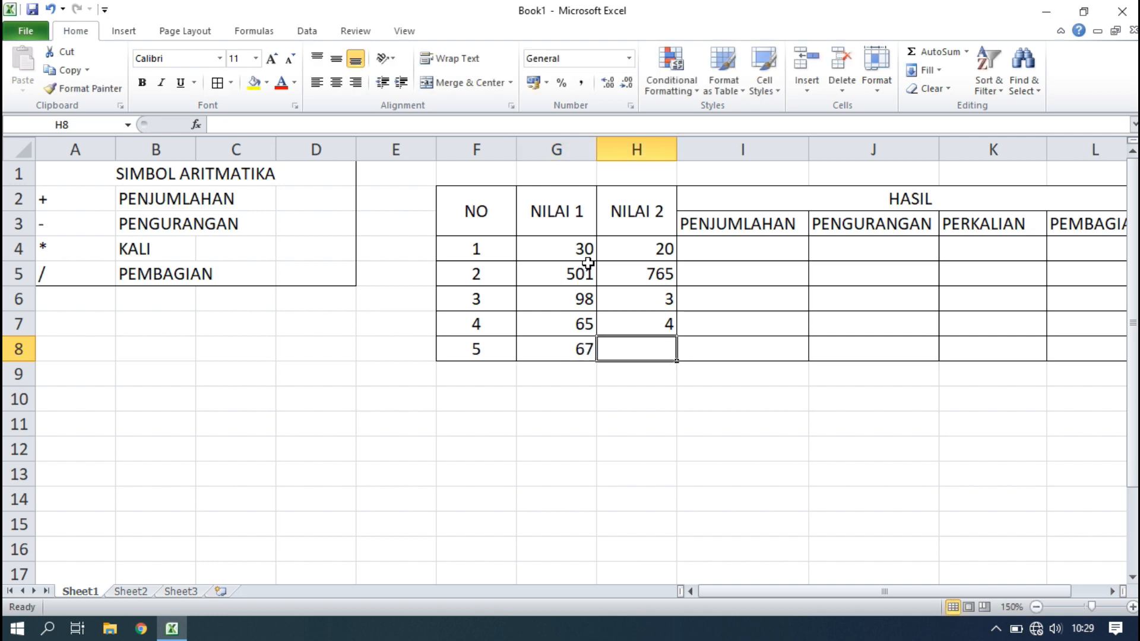
pyautogui.write('43')
pyautogui.press('Right')
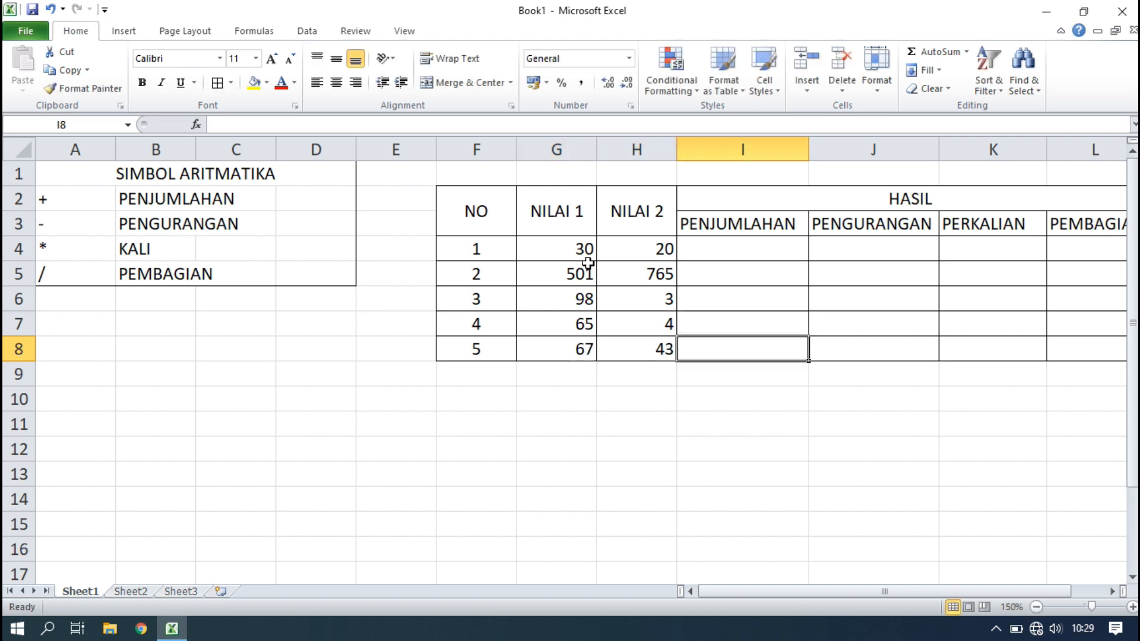
# Centre all the NILAI 1 and NILAI 2 values in G4:H8.
pyautogui.click(578, 249)
pyautogui.moveTo(578, 249); pyautogui.dragTo(659, 349)
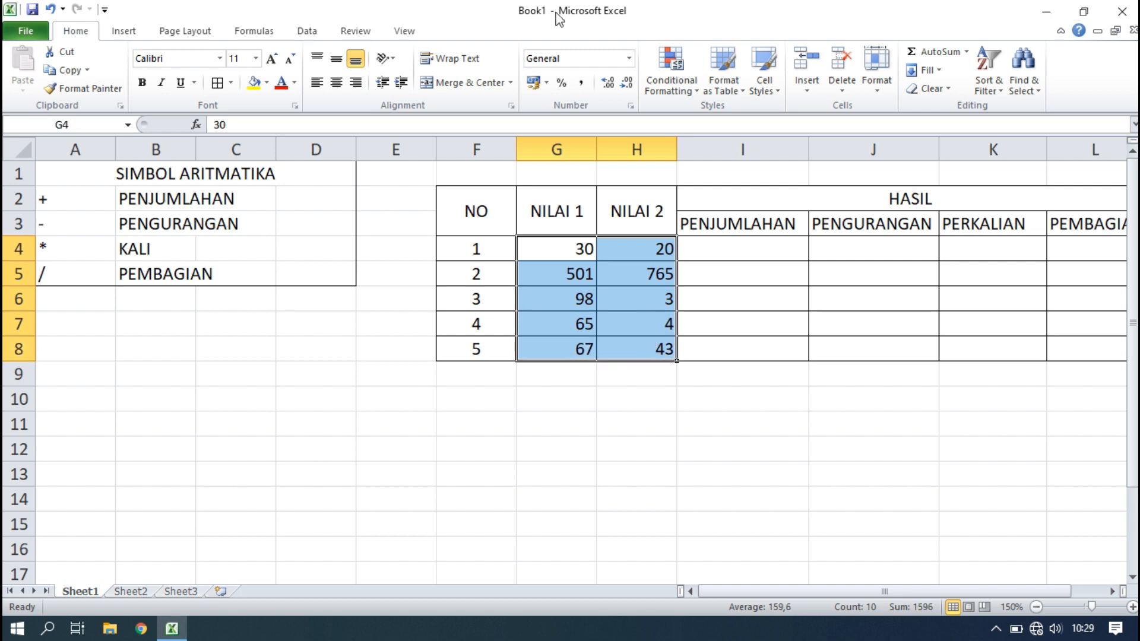
pyautogui.click(337, 84)
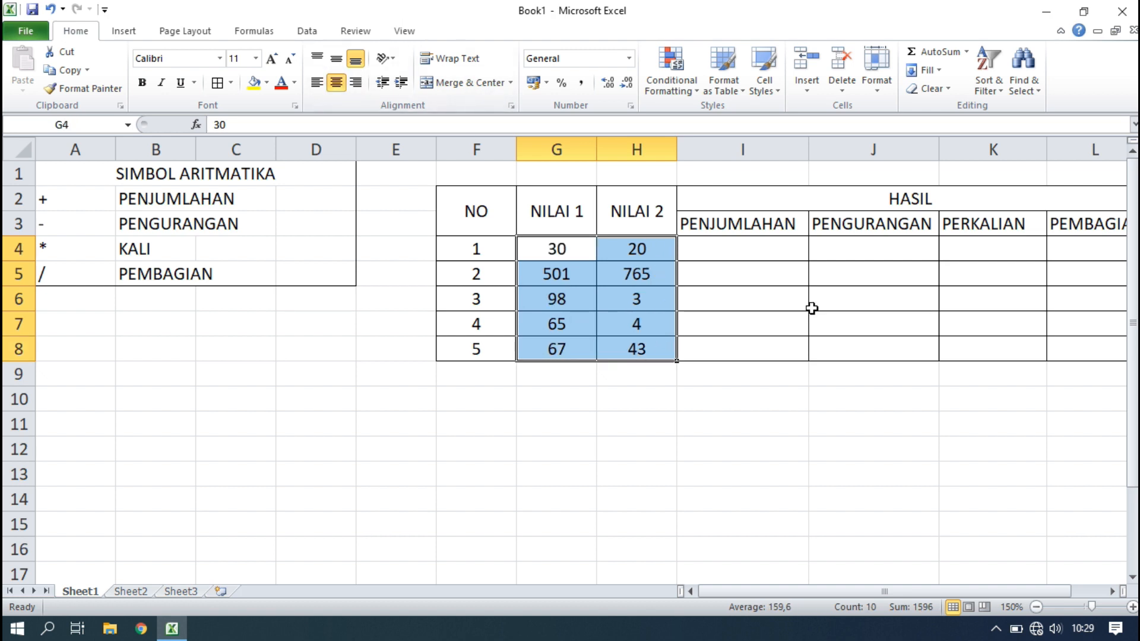
pyautogui.click(775, 296)
pyautogui.click(735, 250)
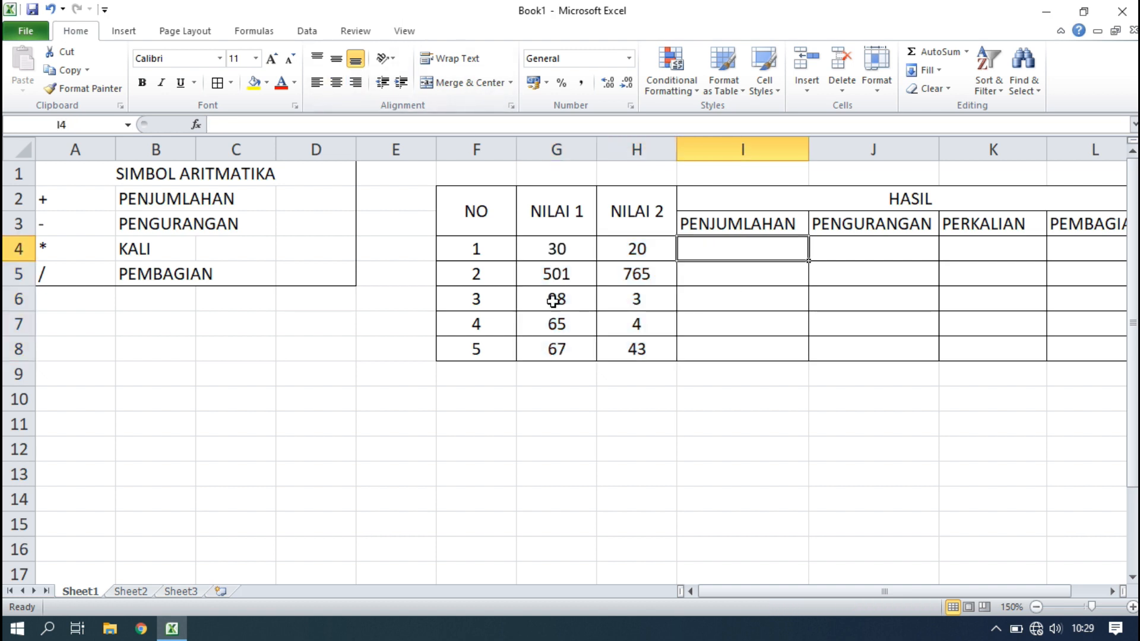
pyautogui.click(1134, 462)
# Launch Notepad via Run and set its font size to 72.
pyautogui.press('super+r')
pyautogui.write('NOTEPAD')
pyautogui.press('Return')
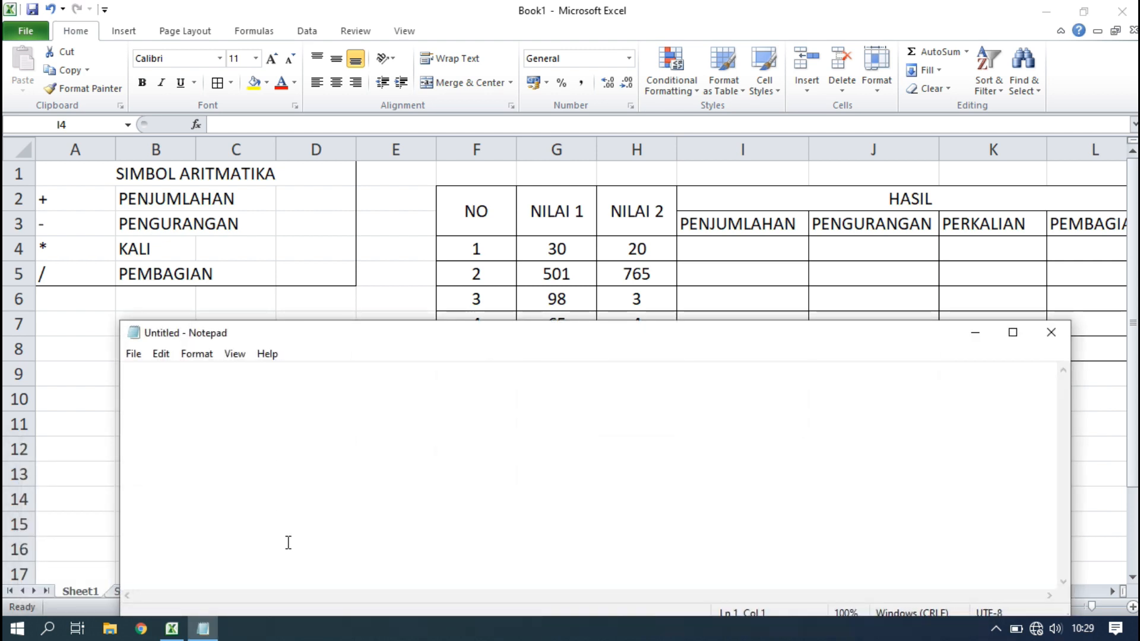
pyautogui.click(196, 354)
pyautogui.click(229, 393)
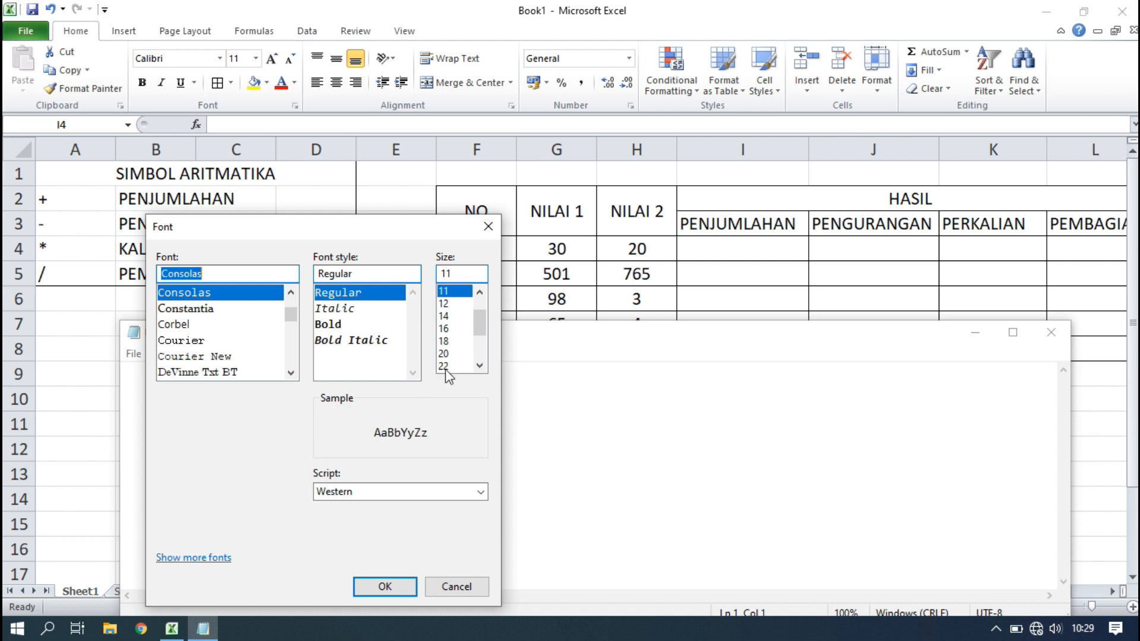
pyautogui.click(394, 588)
pyautogui.moveTo(346, 341); pyautogui.dragTo(368, 169)
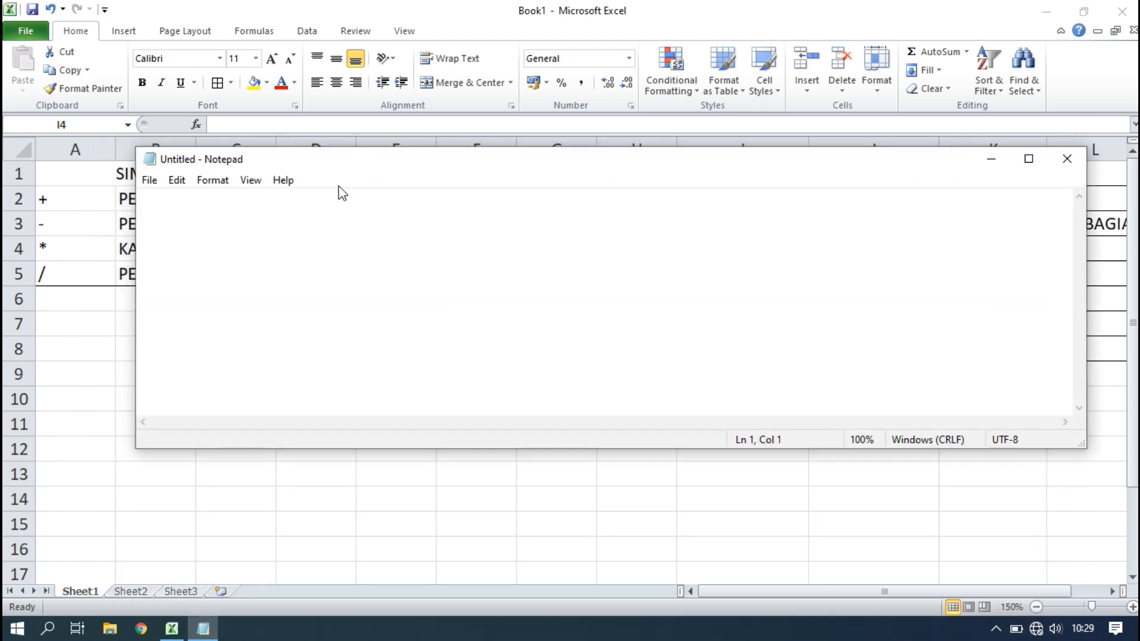
pyautogui.click(215, 180)
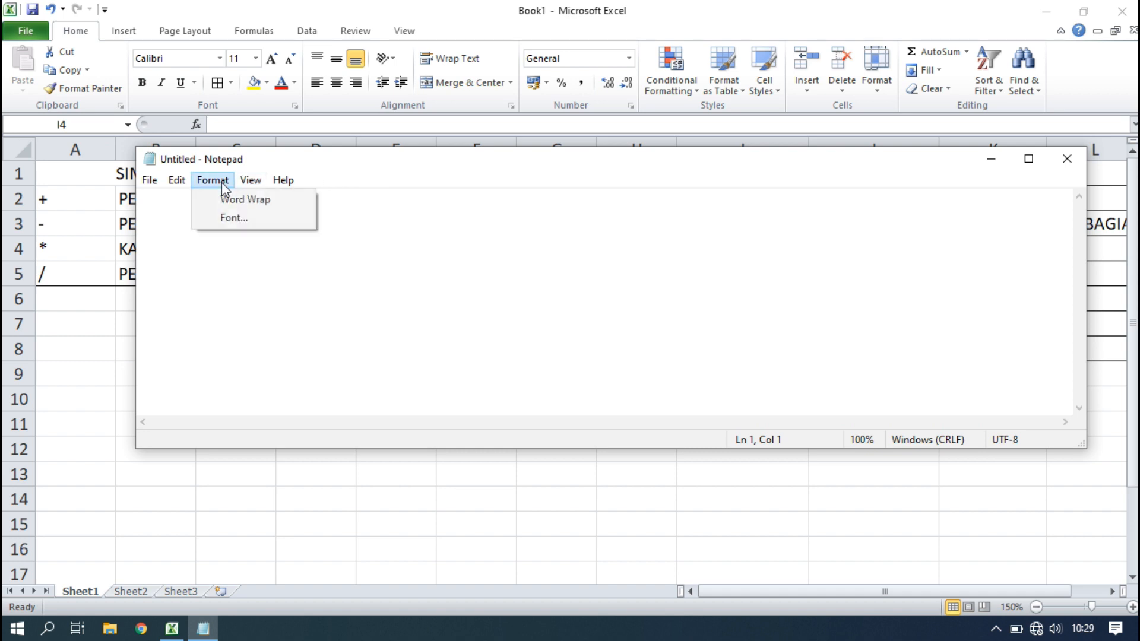
pyautogui.click(250, 220)
pyautogui.click(463, 364)
pyautogui.click(401, 586)
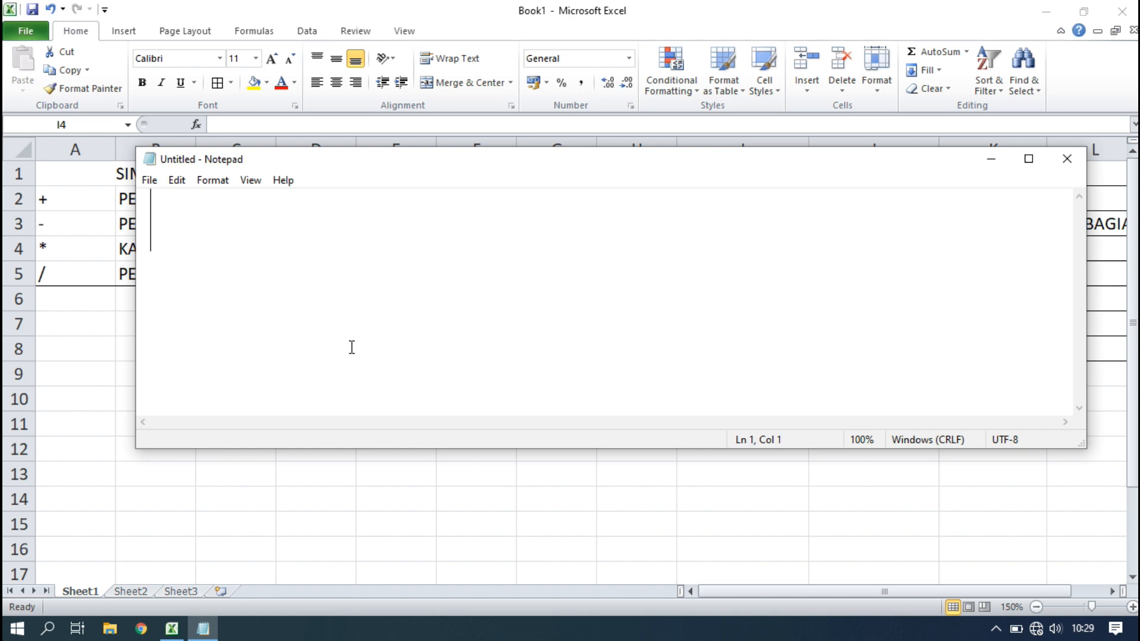
# Write '1 + 1 = 2' and below it '=D1 + D2' in Notepad.
pyautogui.write('1 ')
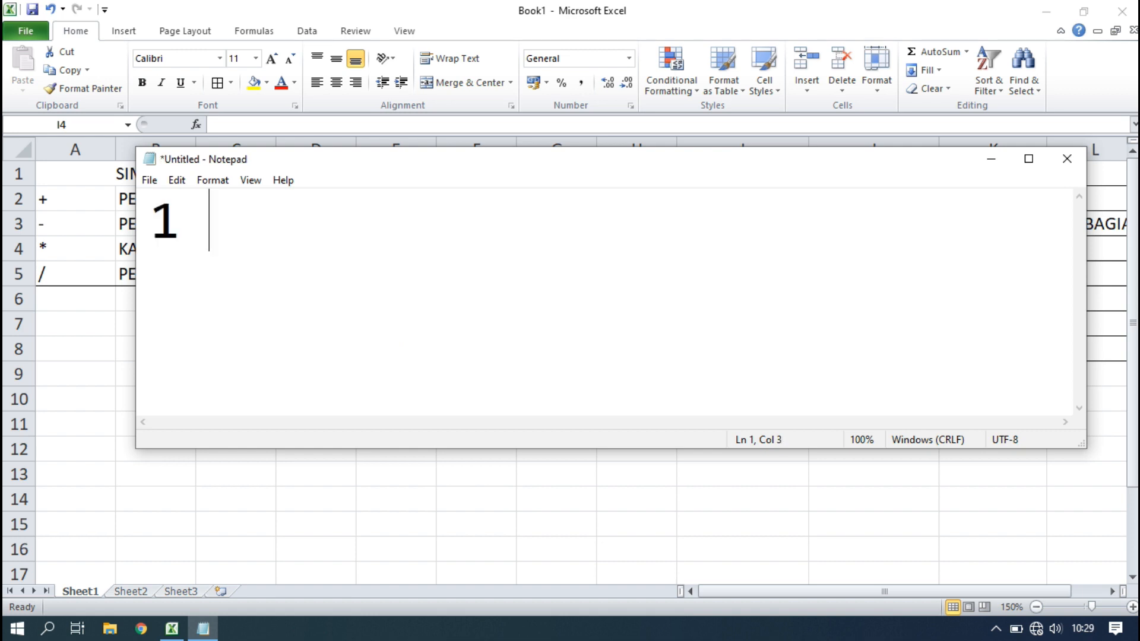
pyautogui.write('+ 1 = 2')
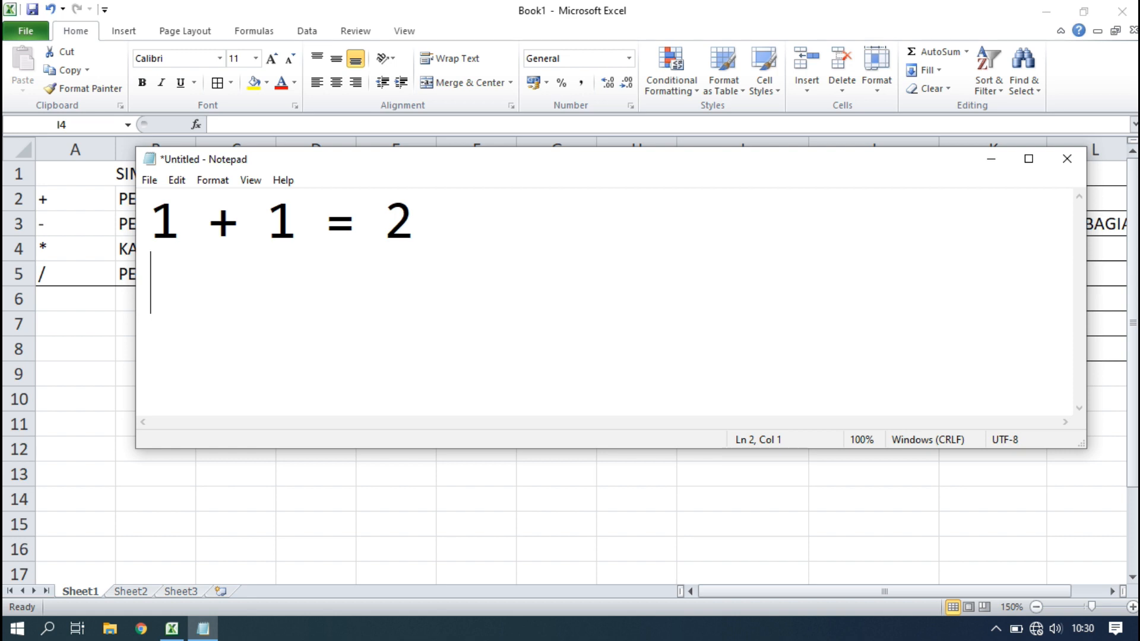
pyautogui.write('=')
pyautogui.moveTo(182, 230); pyautogui.dragTo(155, 227)
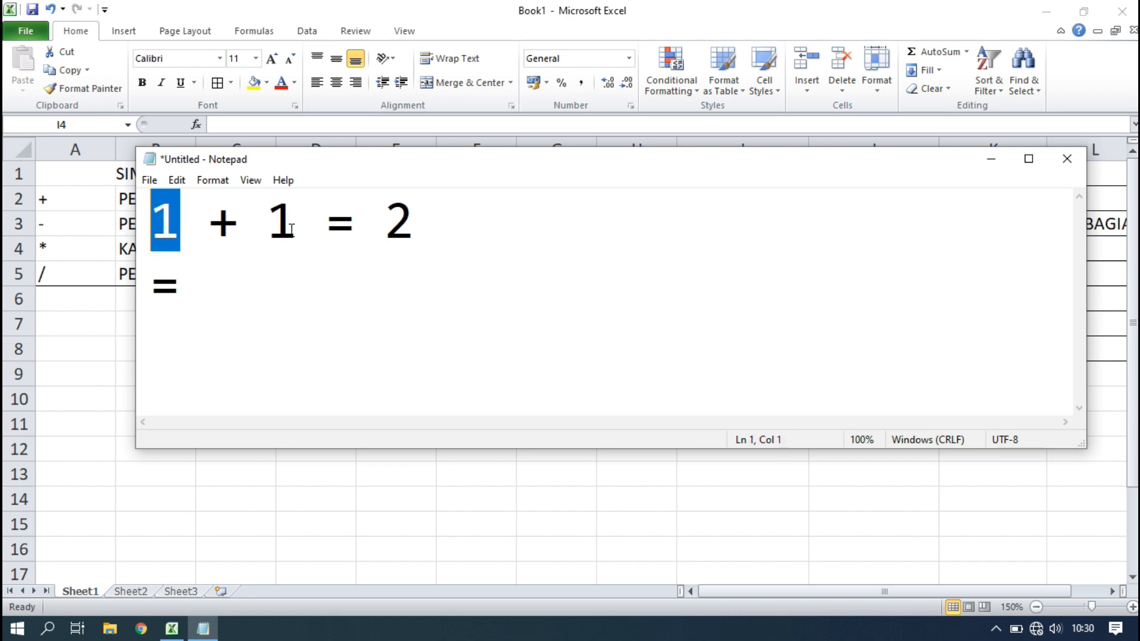
pyautogui.moveTo(291, 229); pyautogui.dragTo(275, 227)
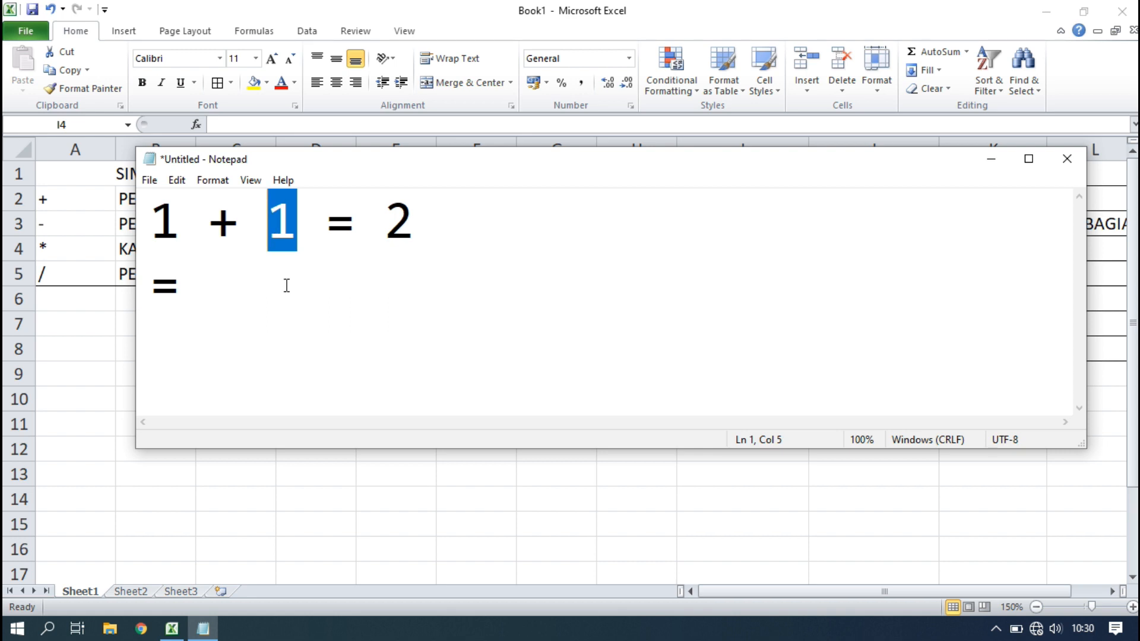
pyautogui.click(223, 289)
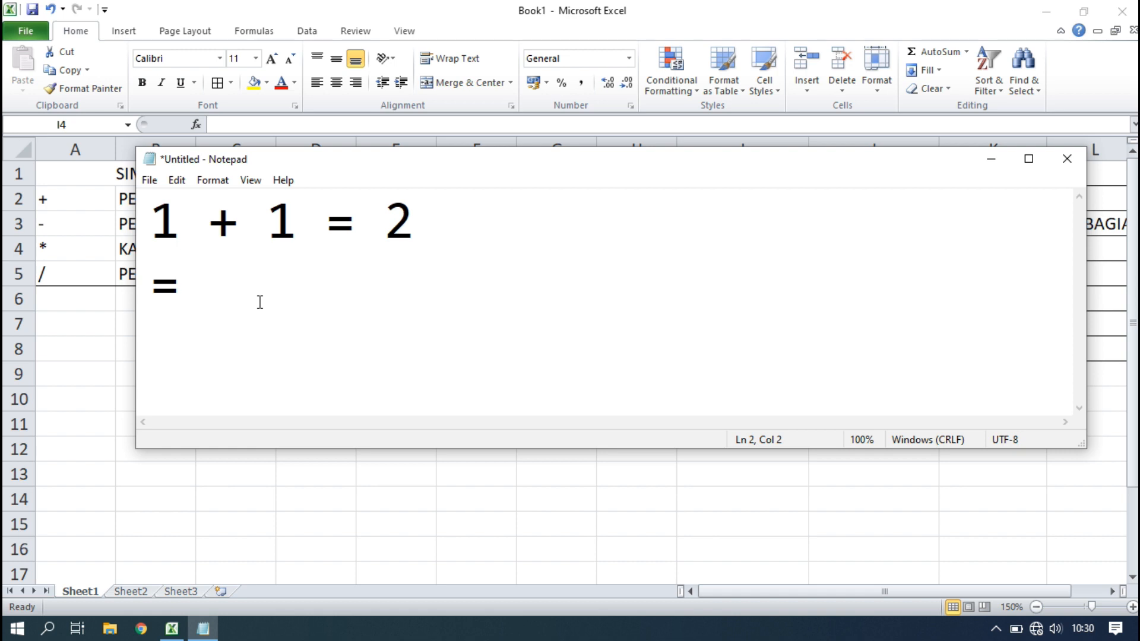
pyautogui.write('D1')
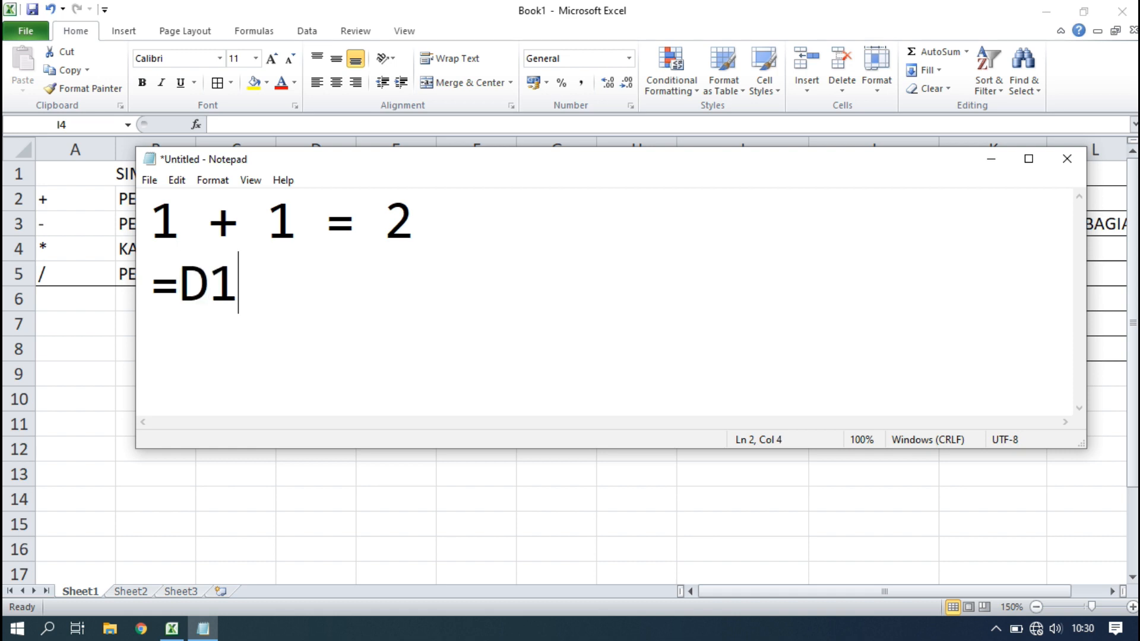
pyautogui.write(' +')
pyautogui.moveTo(267, 275); pyautogui.dragTo(297, 321)
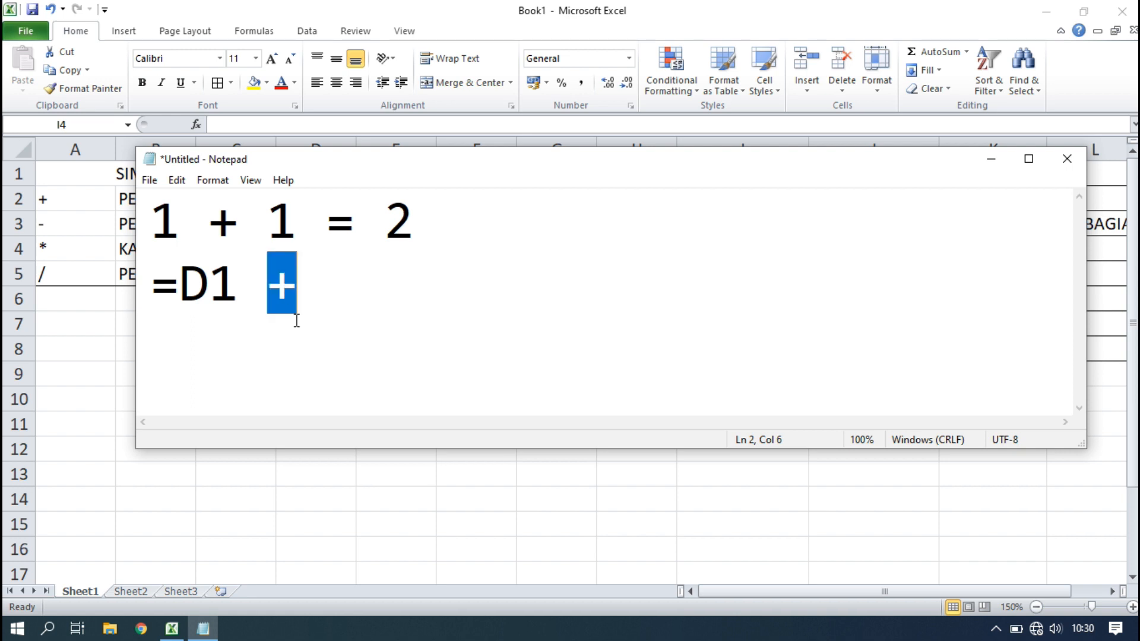
pyautogui.press('Right')
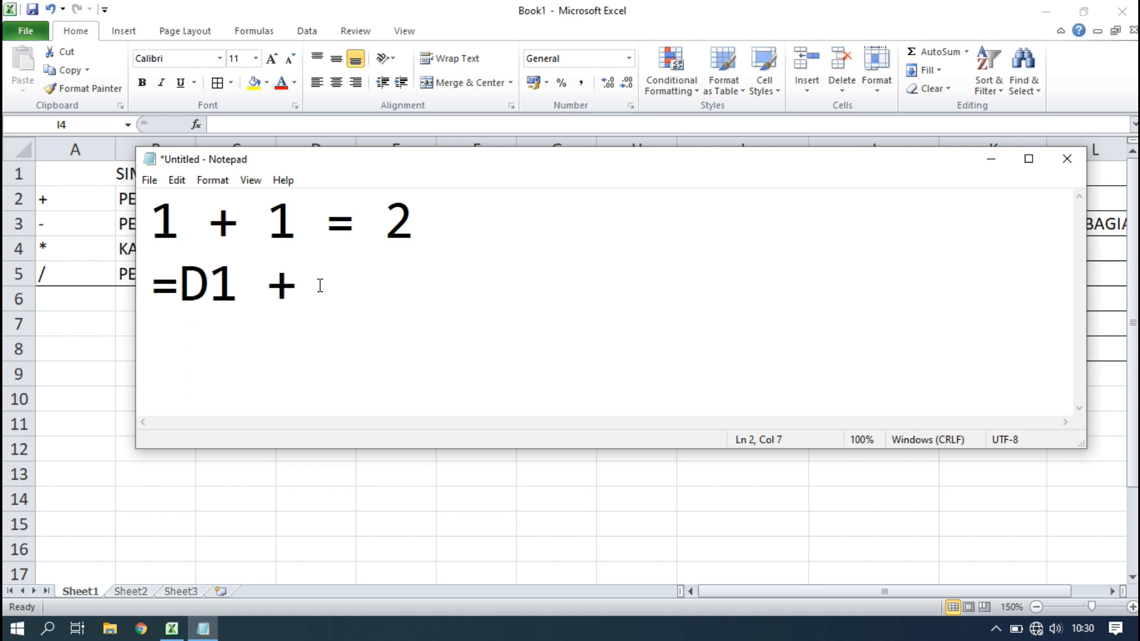
pyautogui.moveTo(261, 221); pyautogui.dragTo(300, 234)
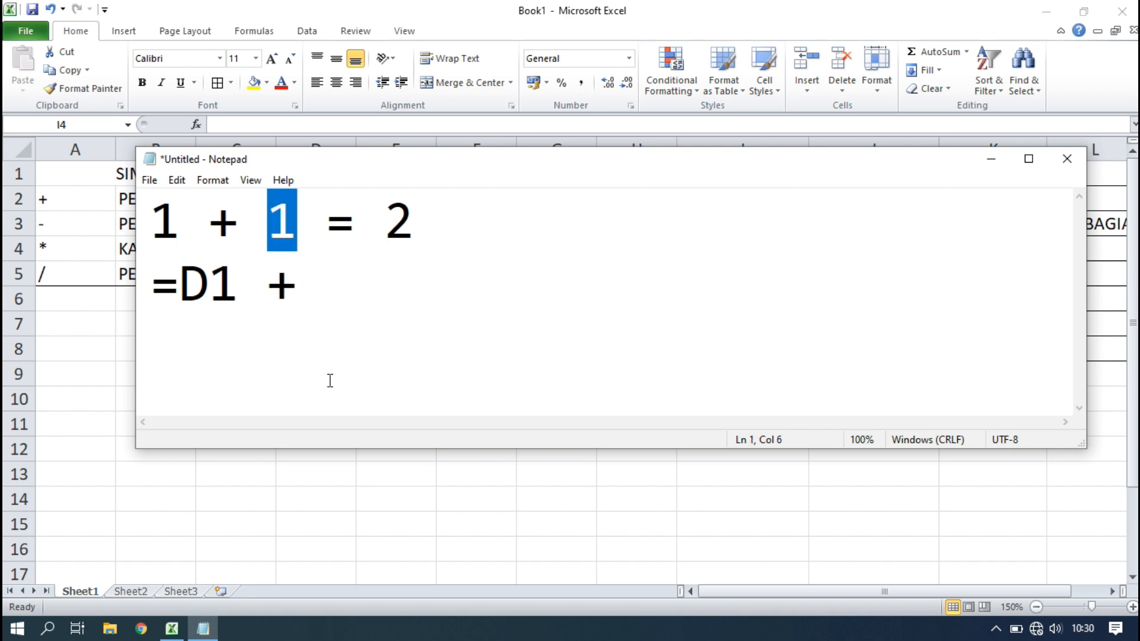
pyautogui.click(331, 294)
pyautogui.write('D2')
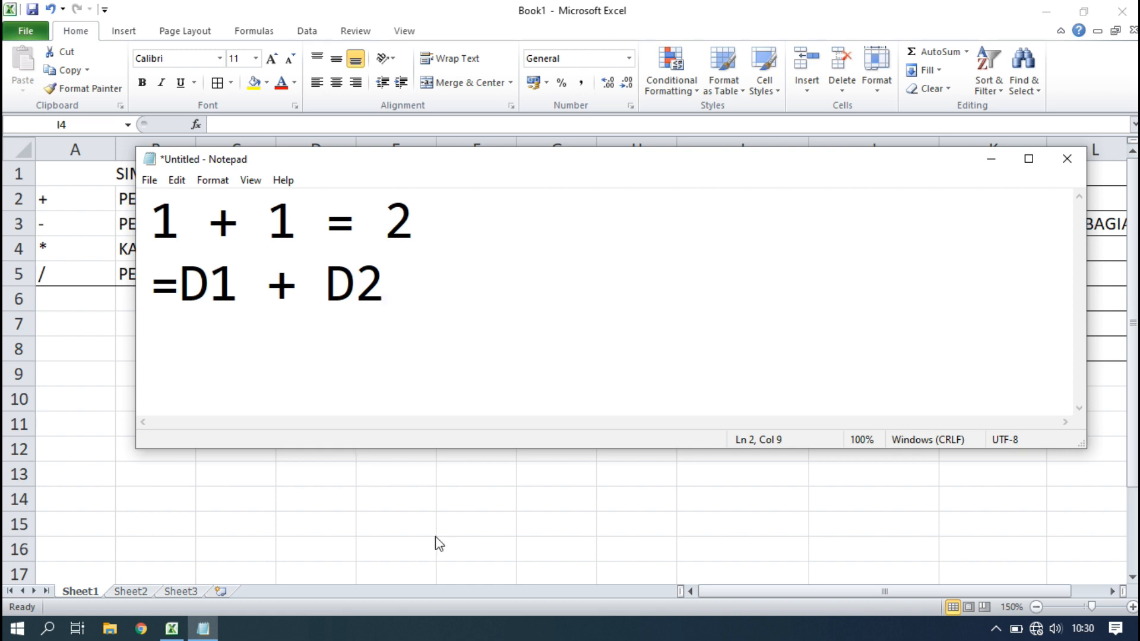
# Switch back to Excel and select cell I4 under PENJUMLAHAN.
pyautogui.hotkey('alt', 'Tab')
pyautogui.click(737, 278)
pyautogui.click(734, 245)
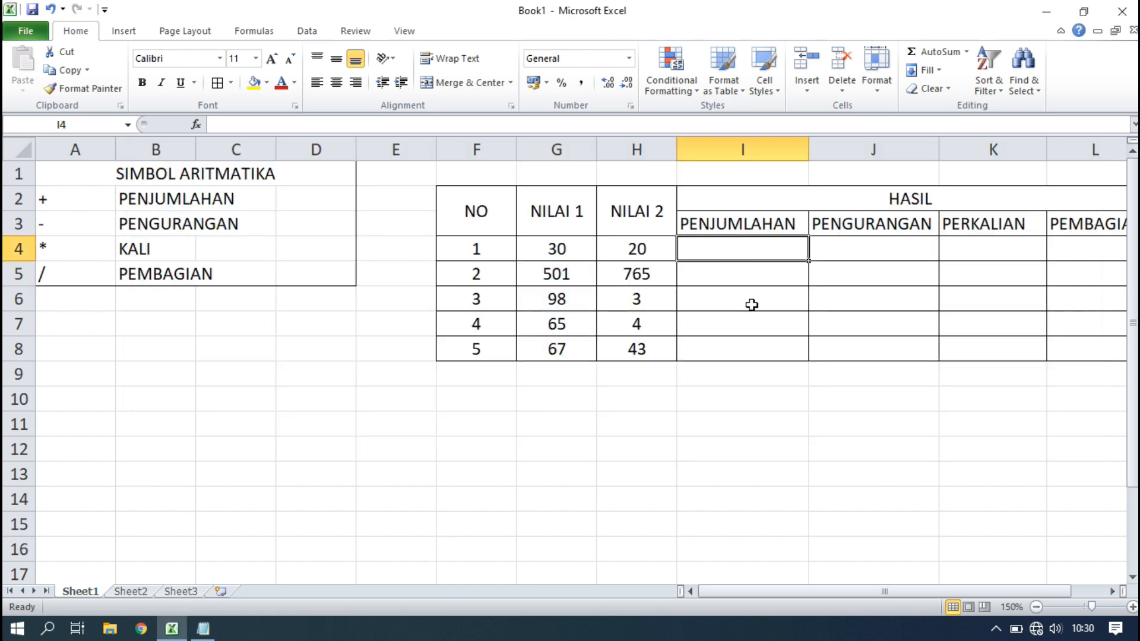
pyautogui.write('=')
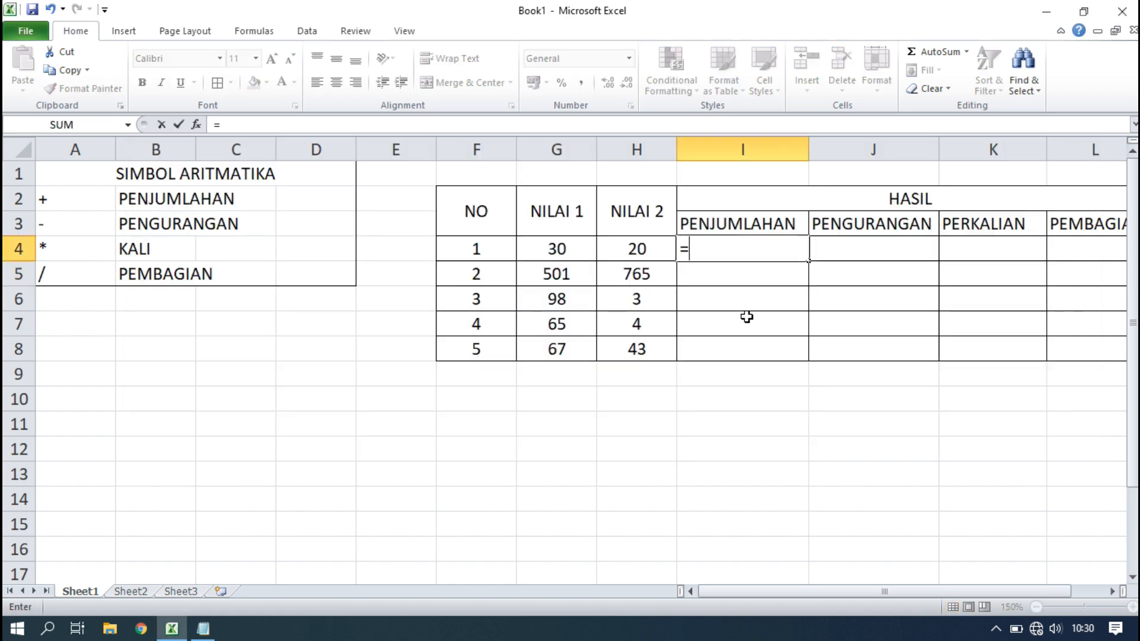
pyautogui.click(557, 249)
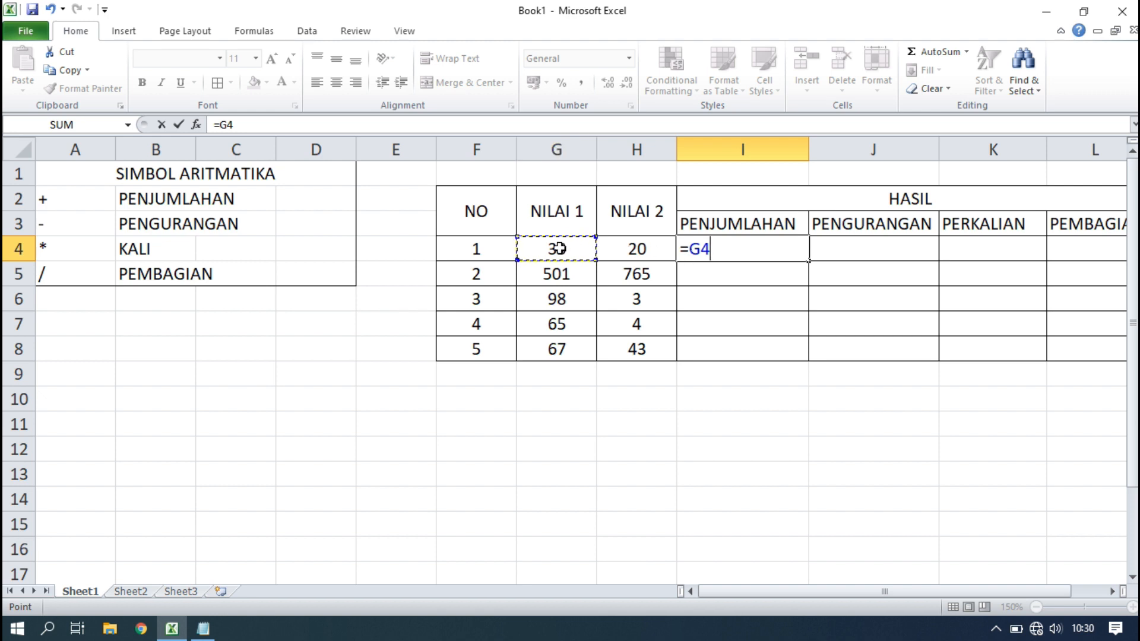
pyautogui.press('BackSpace')
pyautogui.press('BackSpace')
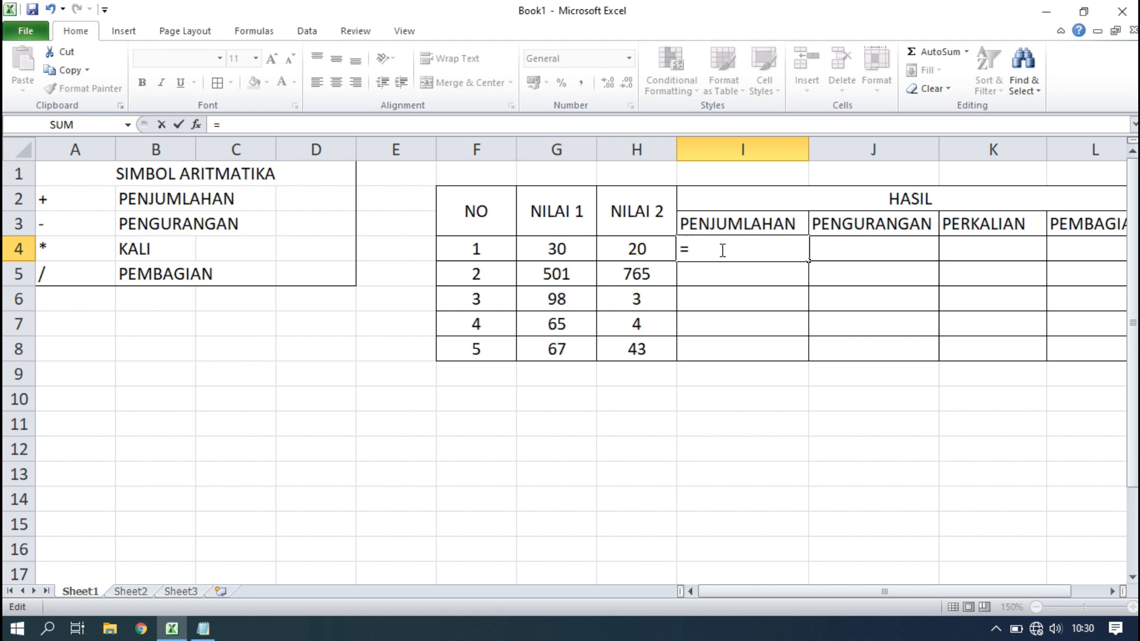
pyautogui.write('G4')
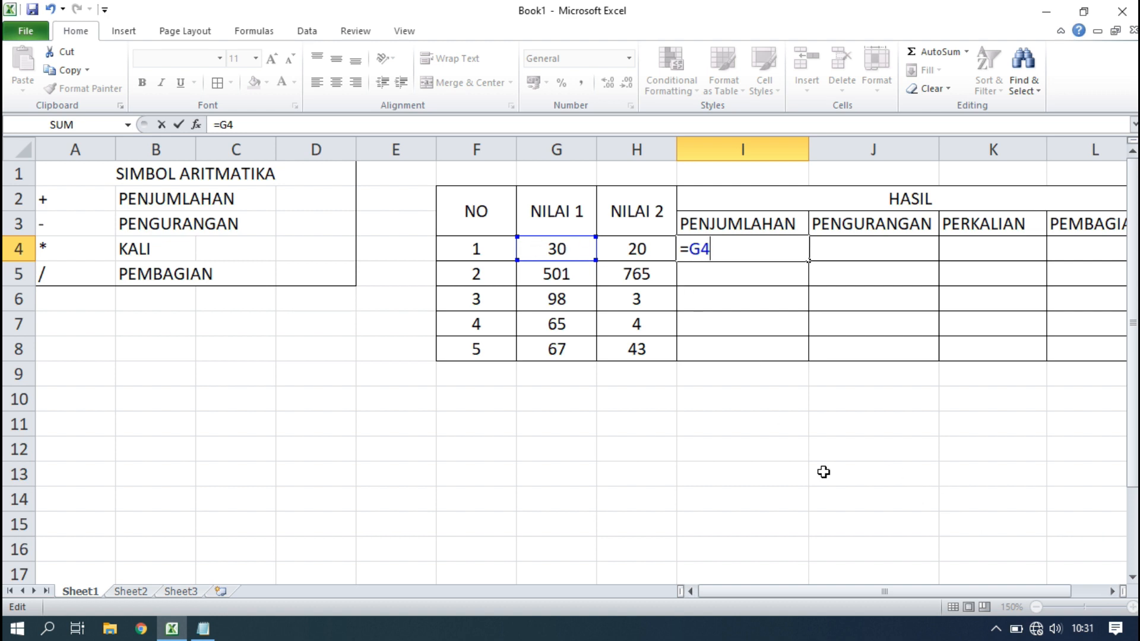
pyautogui.press('BackSpace')
pyautogui.press('BackSpace')
pyautogui.press('BackSpace')
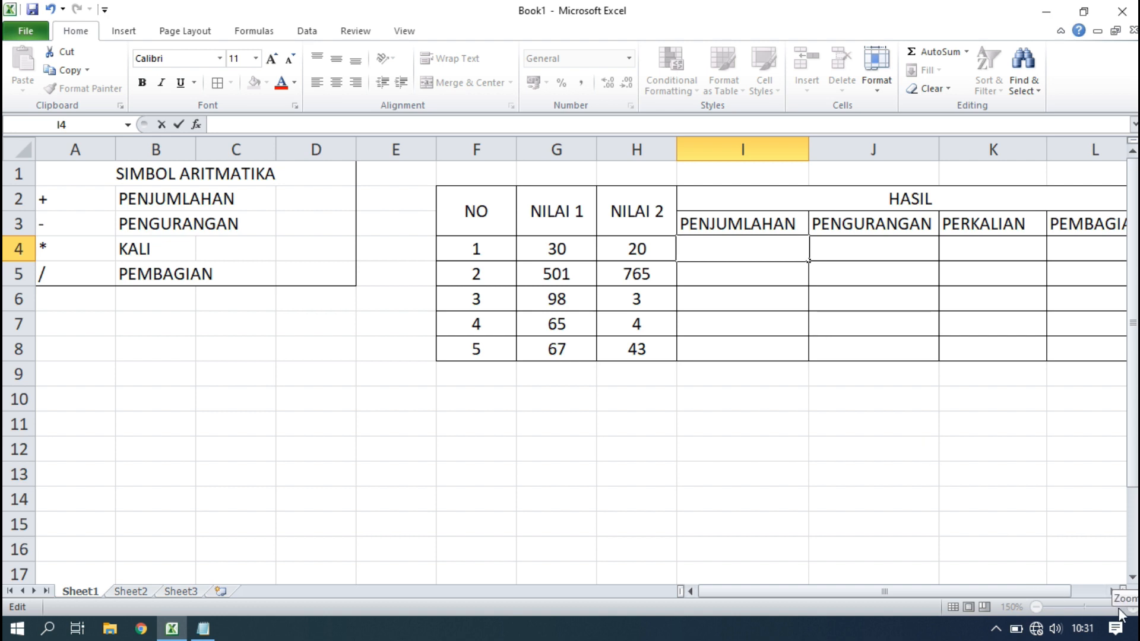
pyautogui.click(930, 425)
pyautogui.click(1132, 607)
# Zoom the worksheet in to 250%.
pyautogui.click(1133, 607)
pyautogui.click(1133, 607)
pyautogui.click(1133, 607)
pyautogui.click(1133, 607)
pyautogui.click(1133, 607)
pyautogui.click(1133, 607)
pyautogui.click(1133, 607)
pyautogui.click(1132, 607)
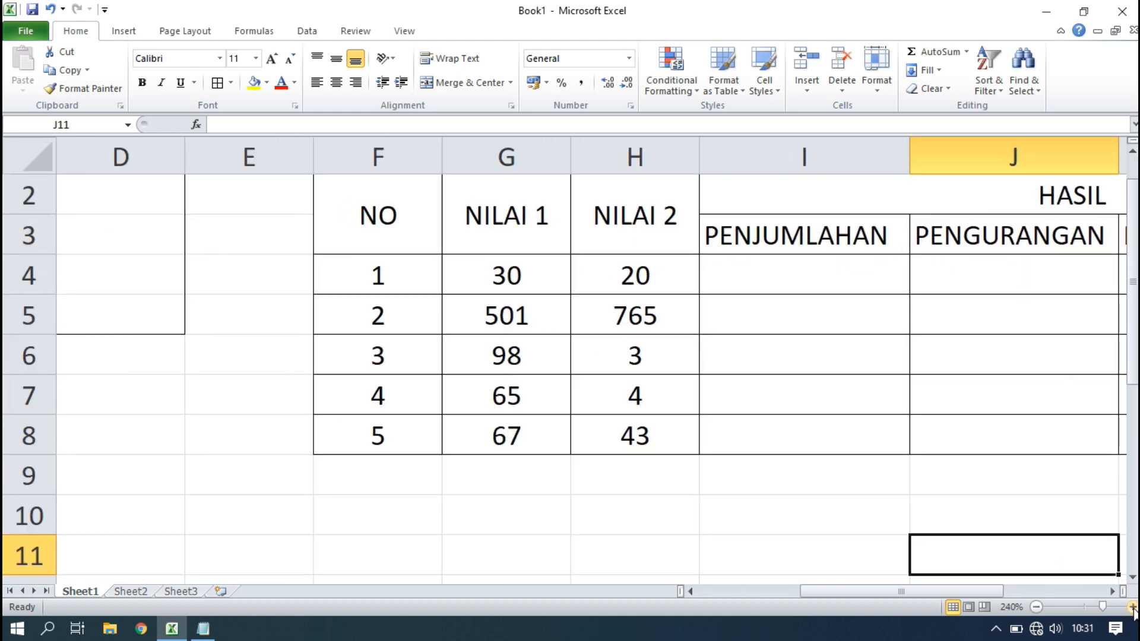
pyautogui.click(1132, 607)
pyautogui.click(688, 321)
# Enter =G4+H4 in I4 so PENJUMLAHAN shows 50.
pyautogui.click(707, 250)
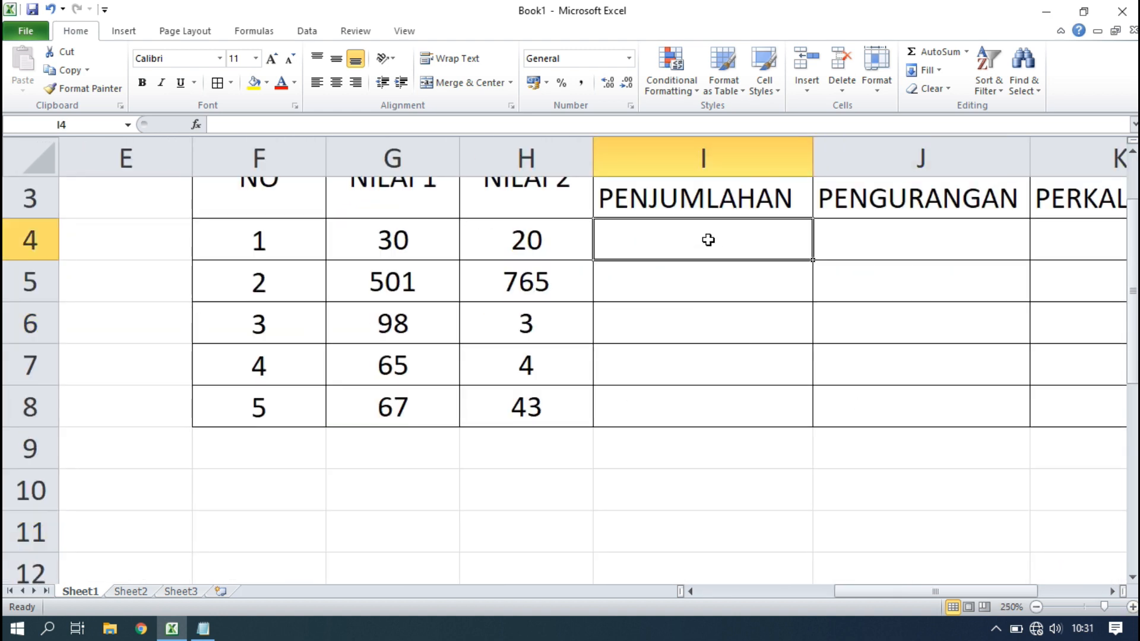
pyautogui.write('=')
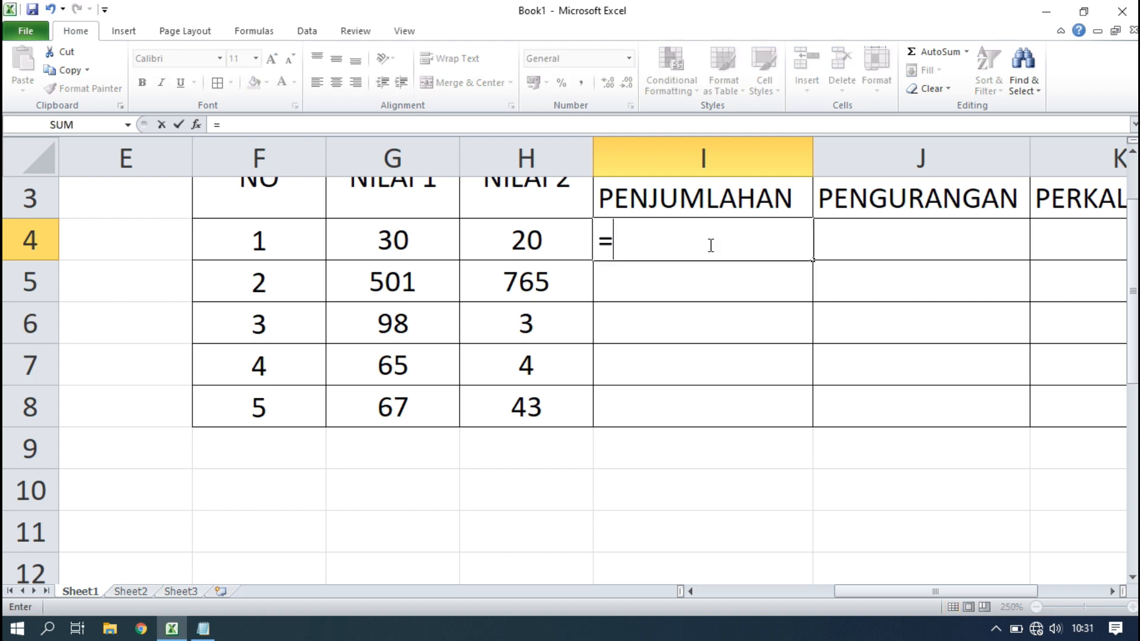
pyautogui.write('G4')
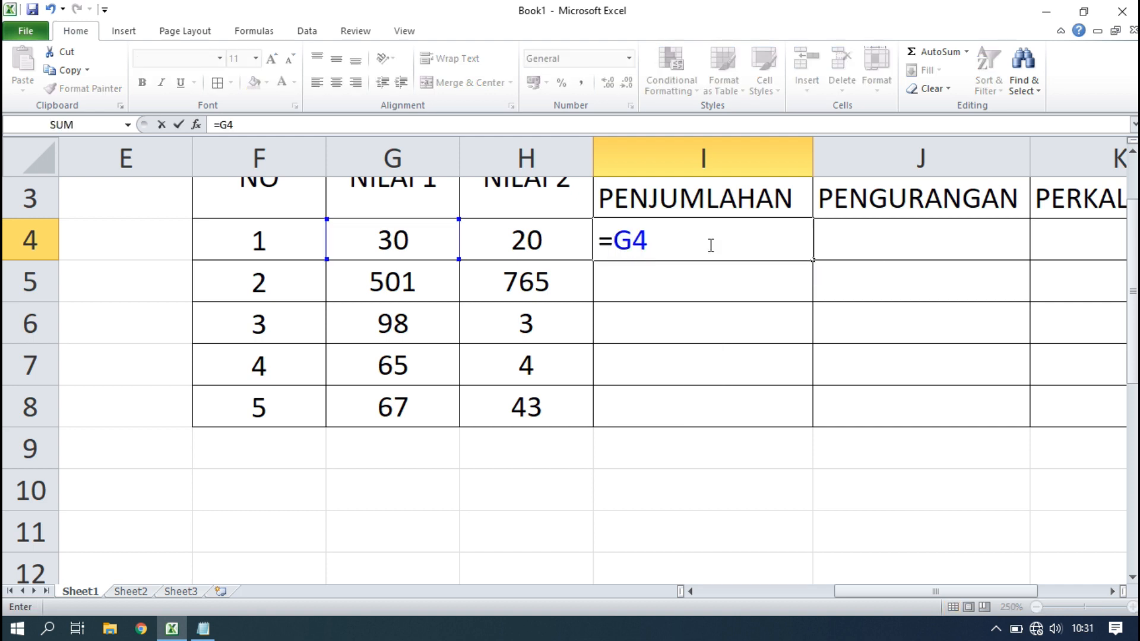
pyautogui.write('+')
pyautogui.click(1135, 316)
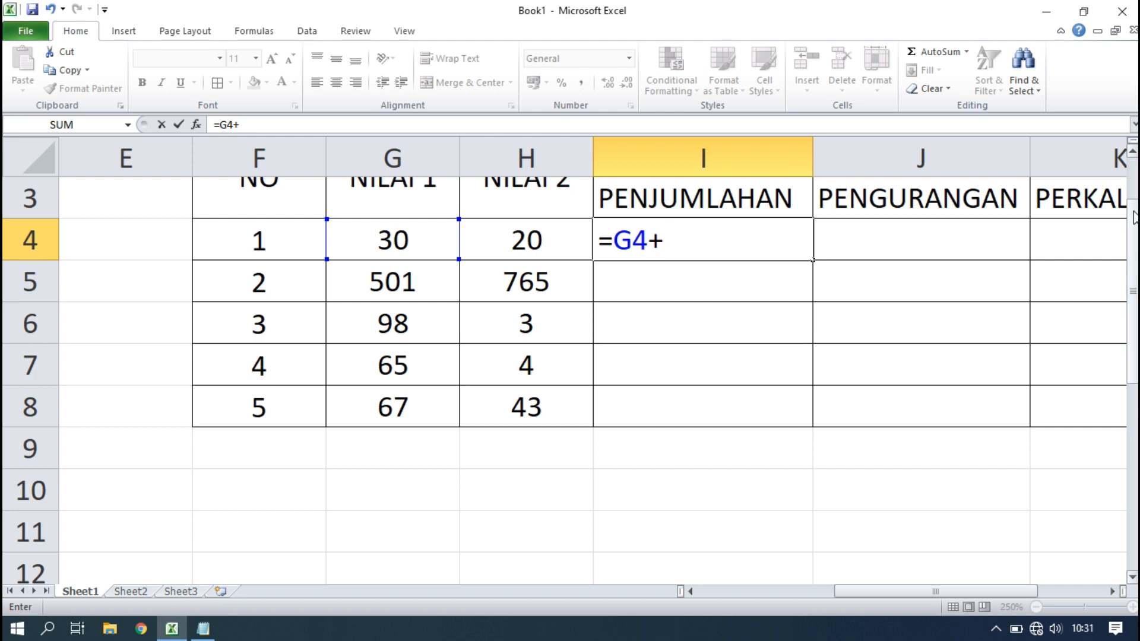
pyautogui.click(1134, 153)
pyautogui.write('H4')
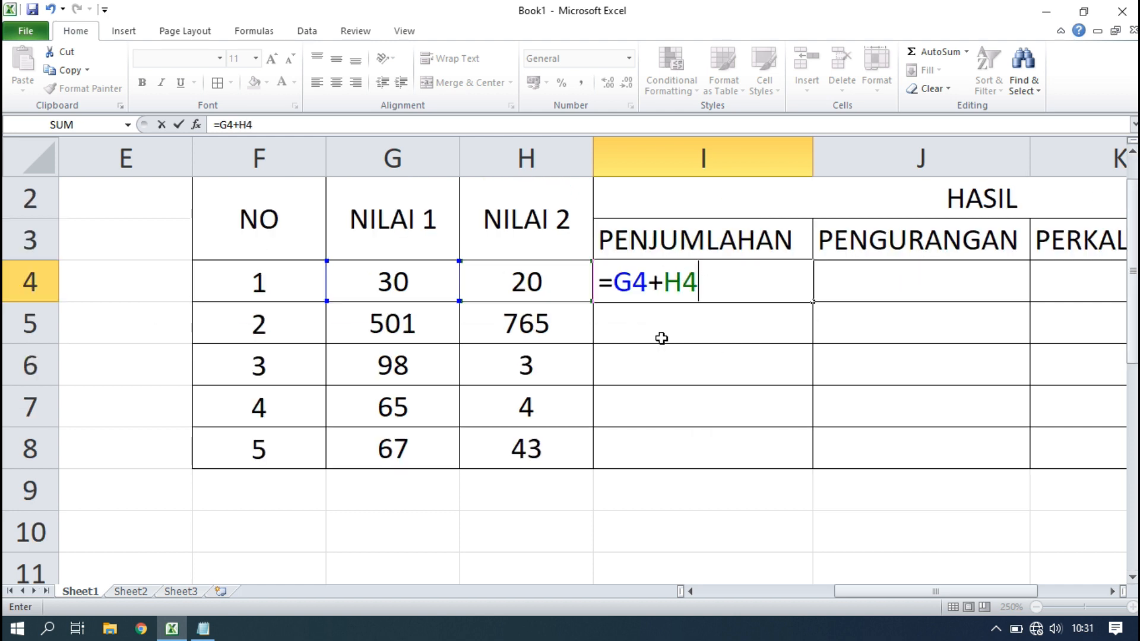
pyautogui.press('Return')
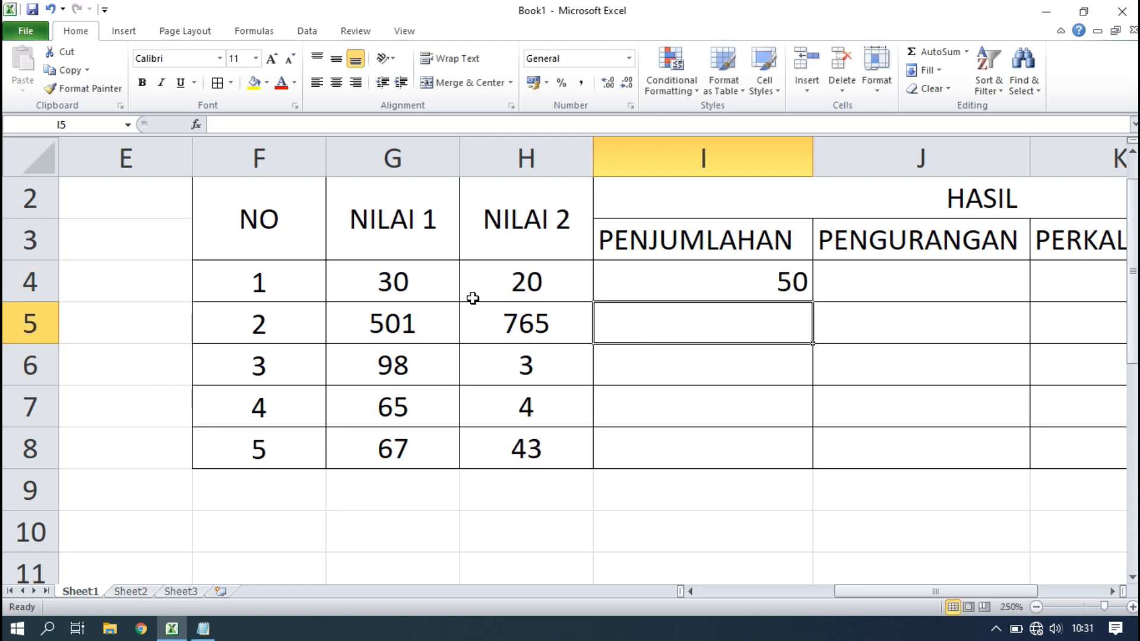
pyautogui.click(725, 158)
# Centre column I and enter =G4-H4 in J4, giving 10.
pyautogui.click(336, 82)
pyautogui.click(336, 59)
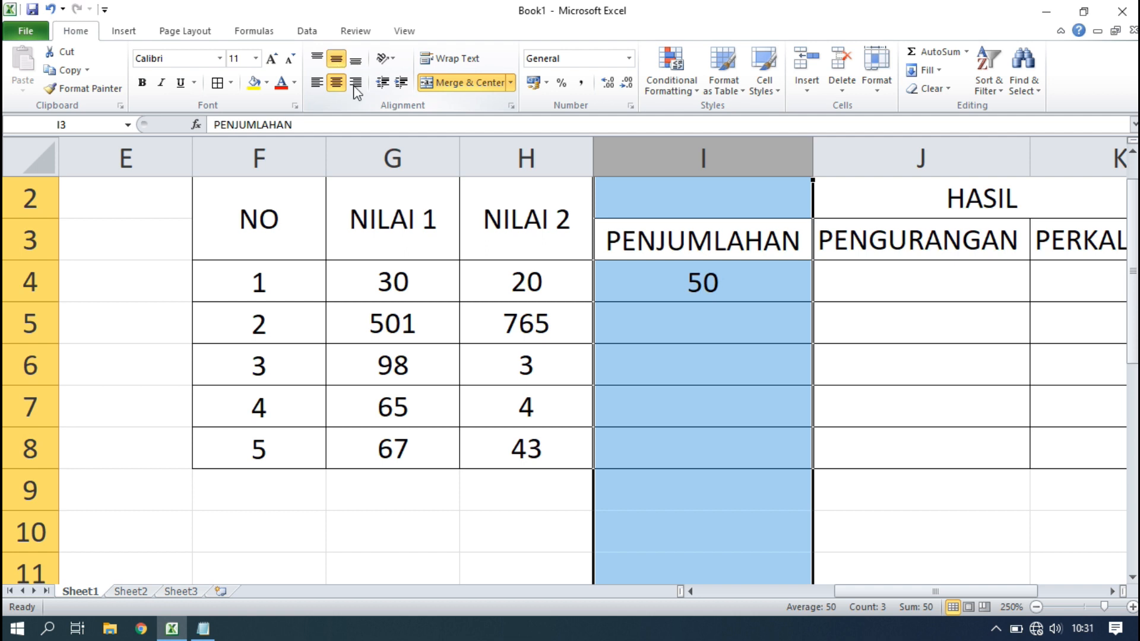
pyautogui.click(759, 356)
pyautogui.click(904, 280)
pyautogui.write('=')
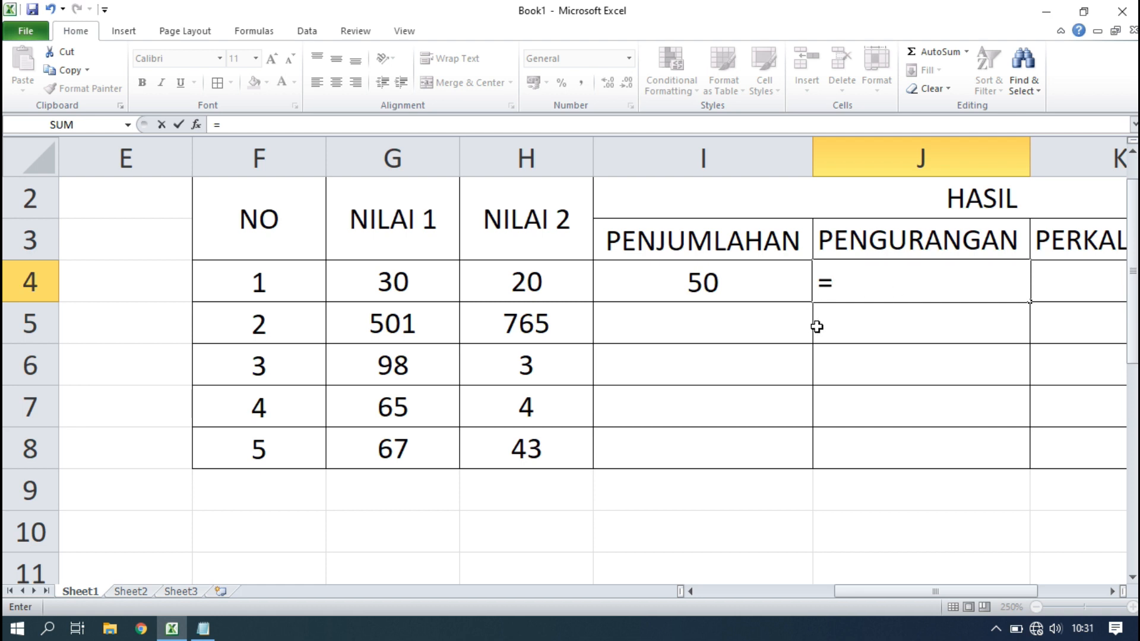
pyautogui.write('G4')
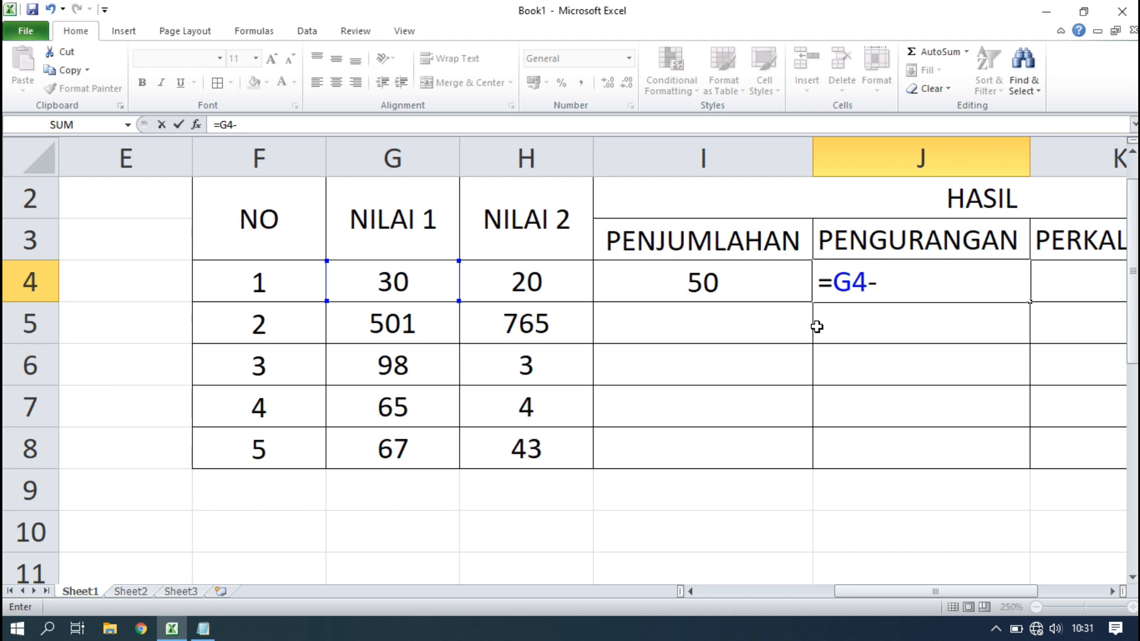
pyautogui.write('-H4')
pyautogui.press('Return')
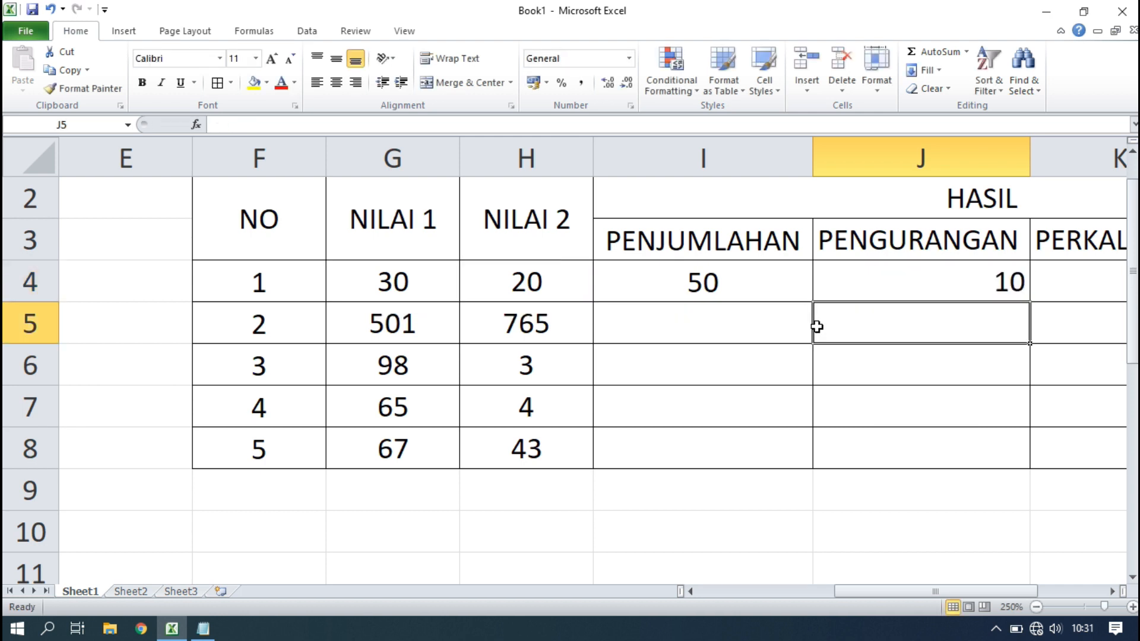
# Centre the contents of the PENGURANGAN column J.
pyautogui.moveTo(893, 592); pyautogui.dragTo(947, 591)
pyautogui.click(710, 283)
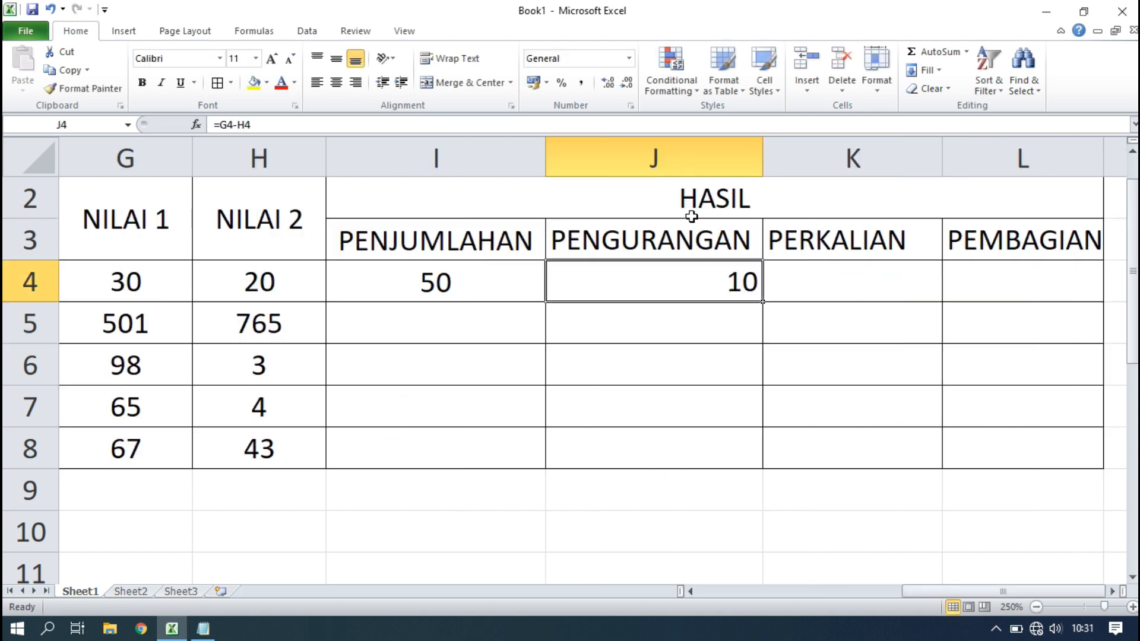
pyautogui.click(661, 151)
pyautogui.click(336, 82)
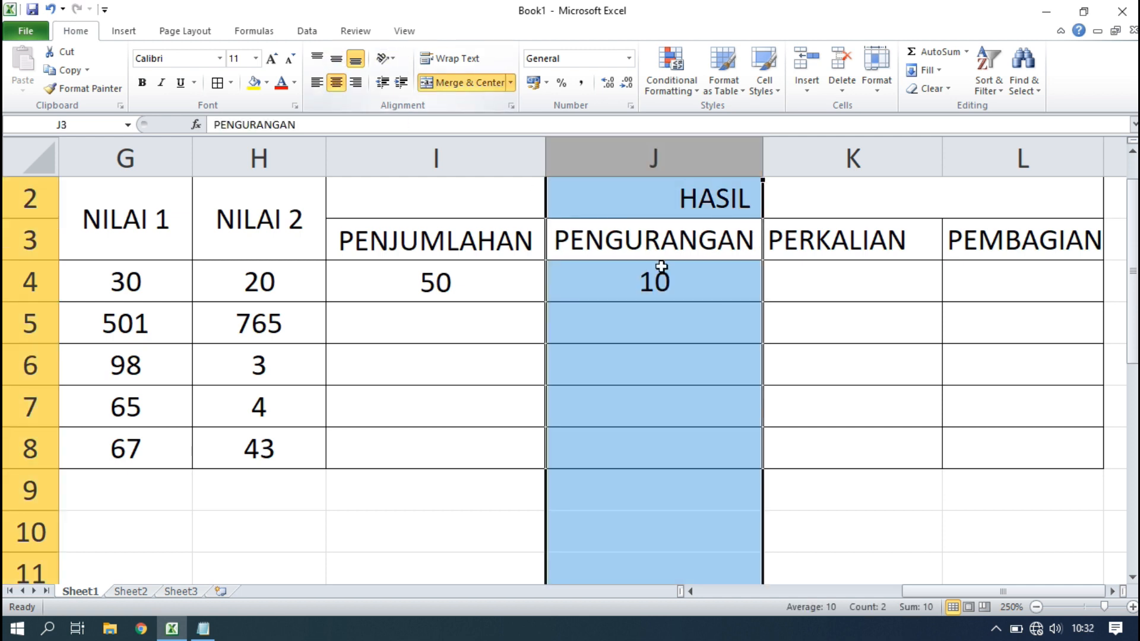
pyautogui.click(840, 281)
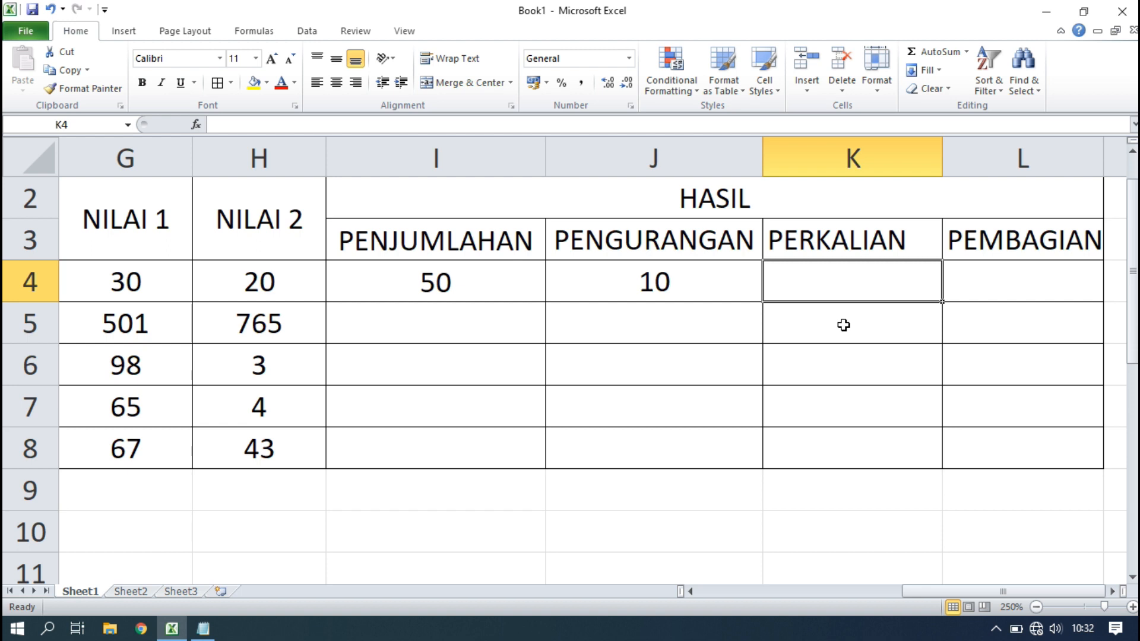
# Enter =G4*H4 in K4 so PERKALIAN shows 600.
pyautogui.write('=')
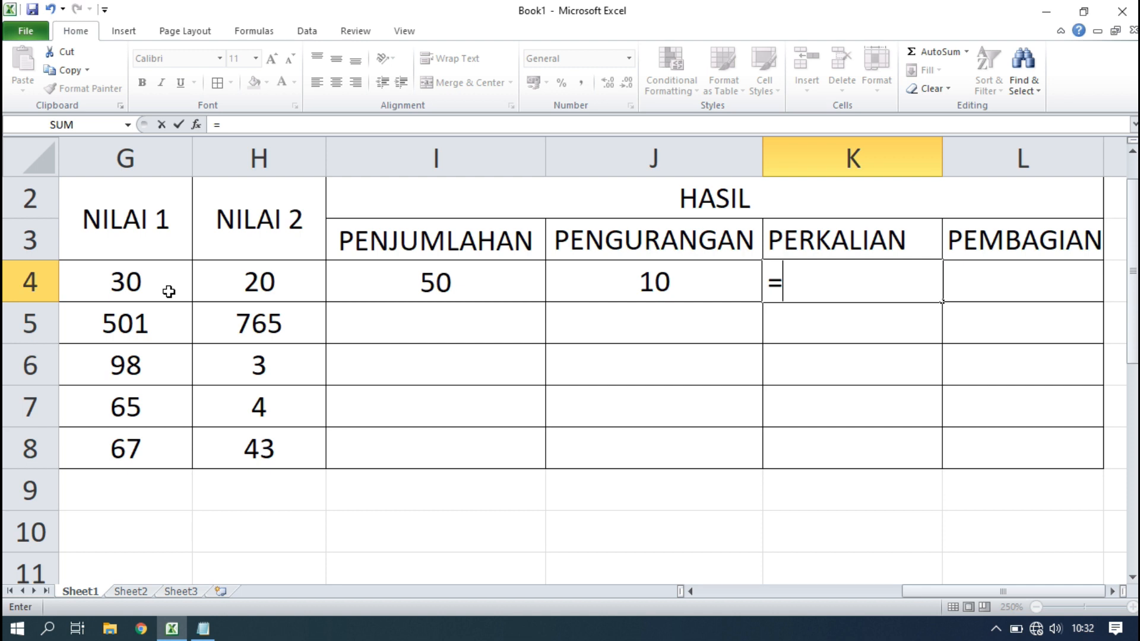
pyautogui.write('G')
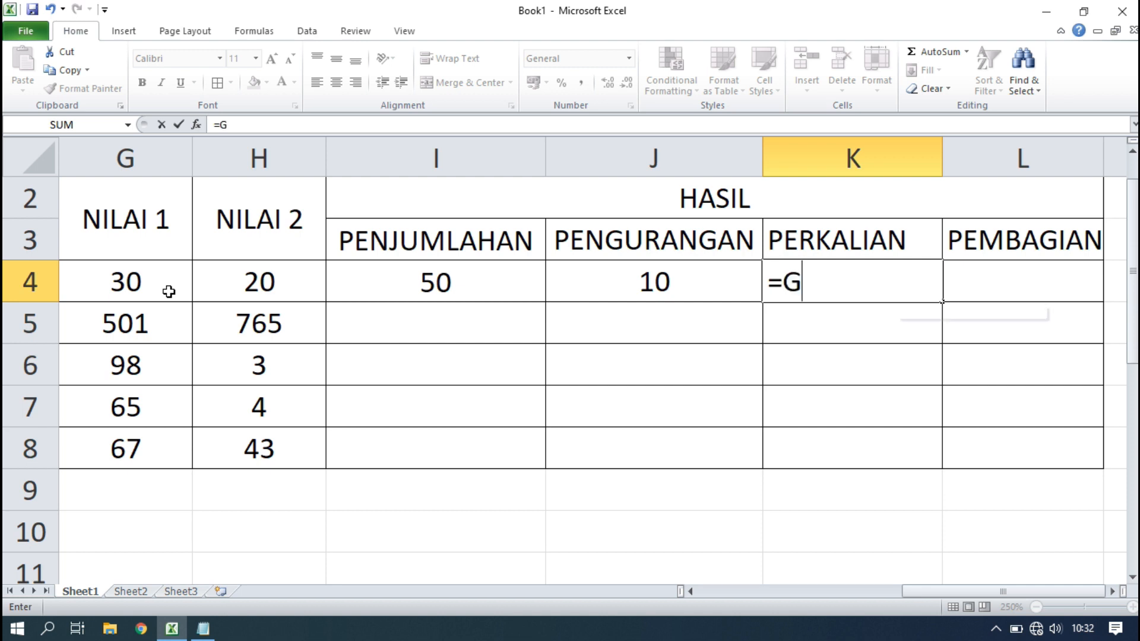
pyautogui.write('4*')
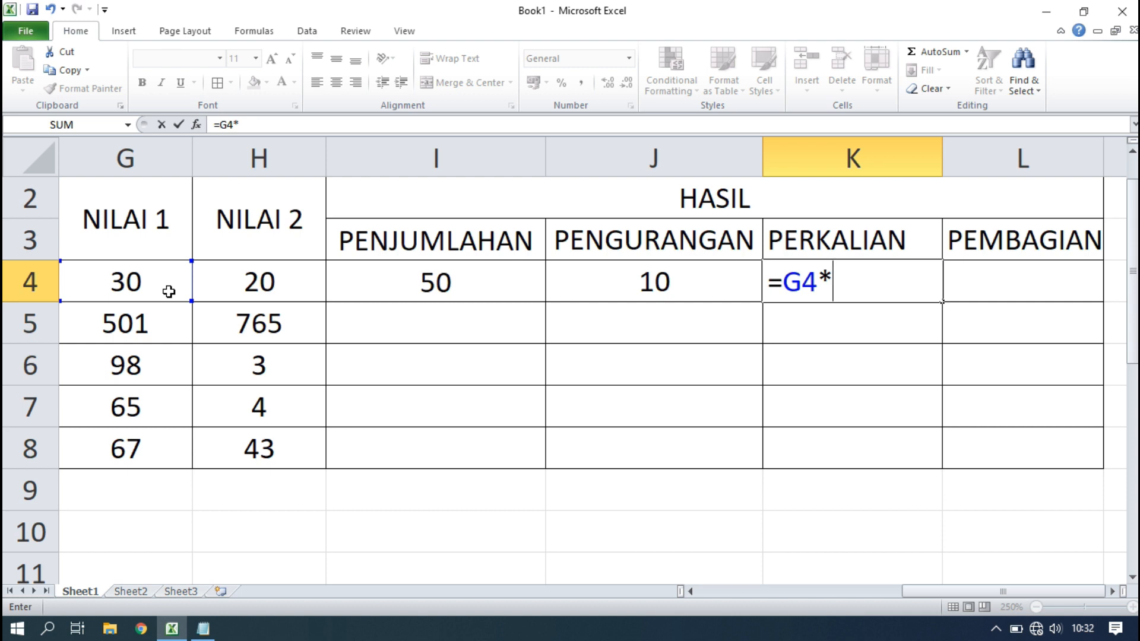
pyautogui.write('H4')
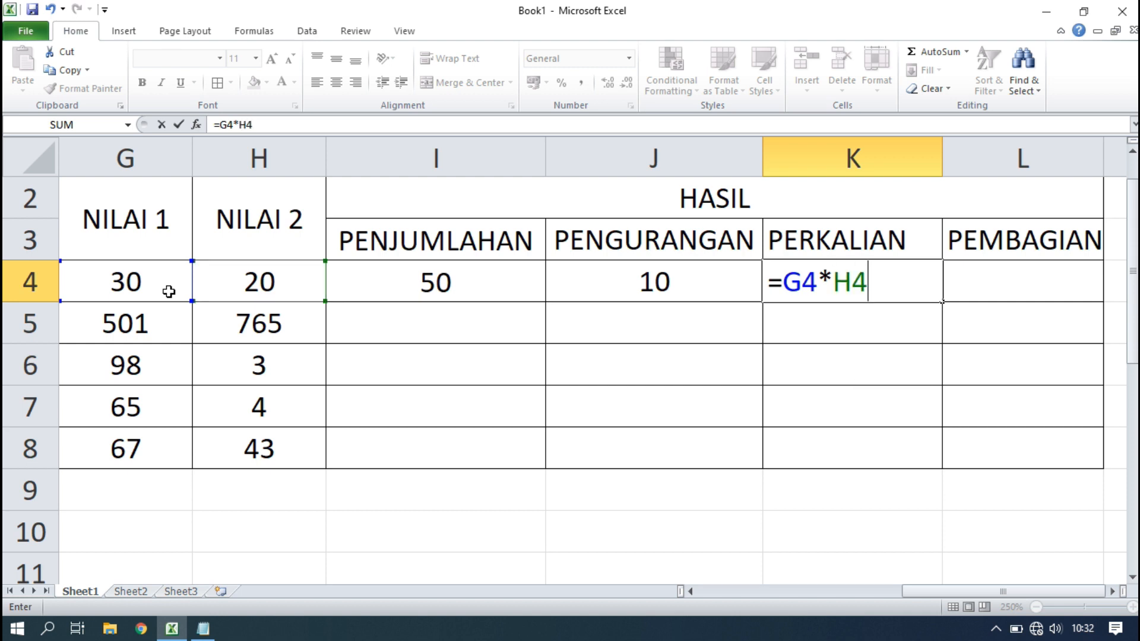
pyautogui.press('Return')
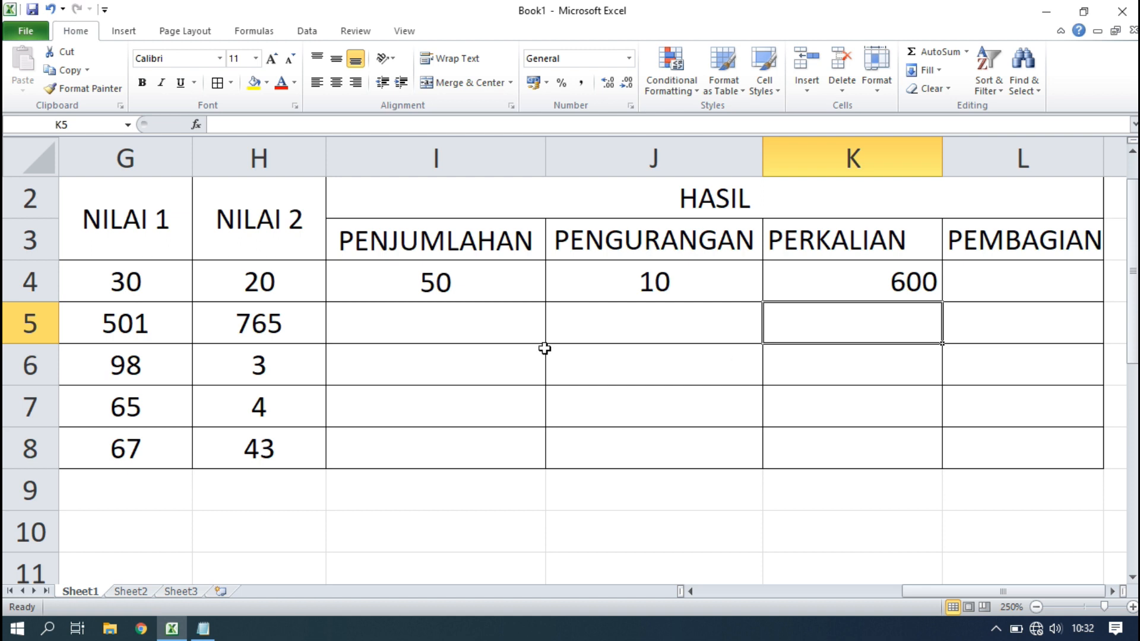
# Centre column K and enter =G4/H4 in L4, giving 1,5.
pyautogui.click(871, 170)
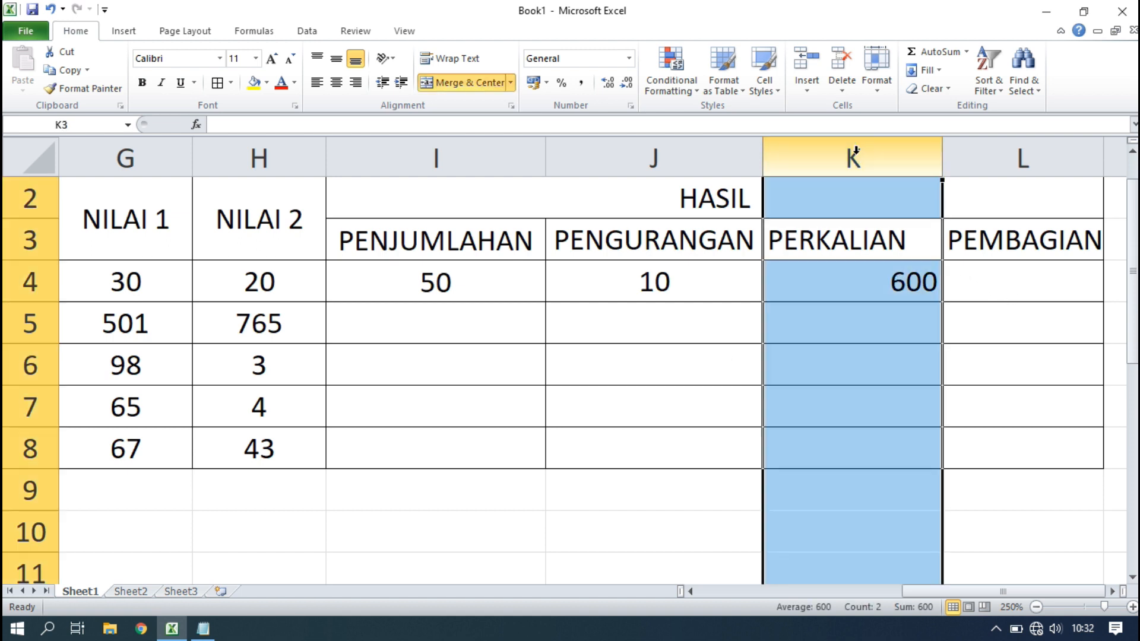
pyautogui.click(336, 82)
pyautogui.click(1055, 291)
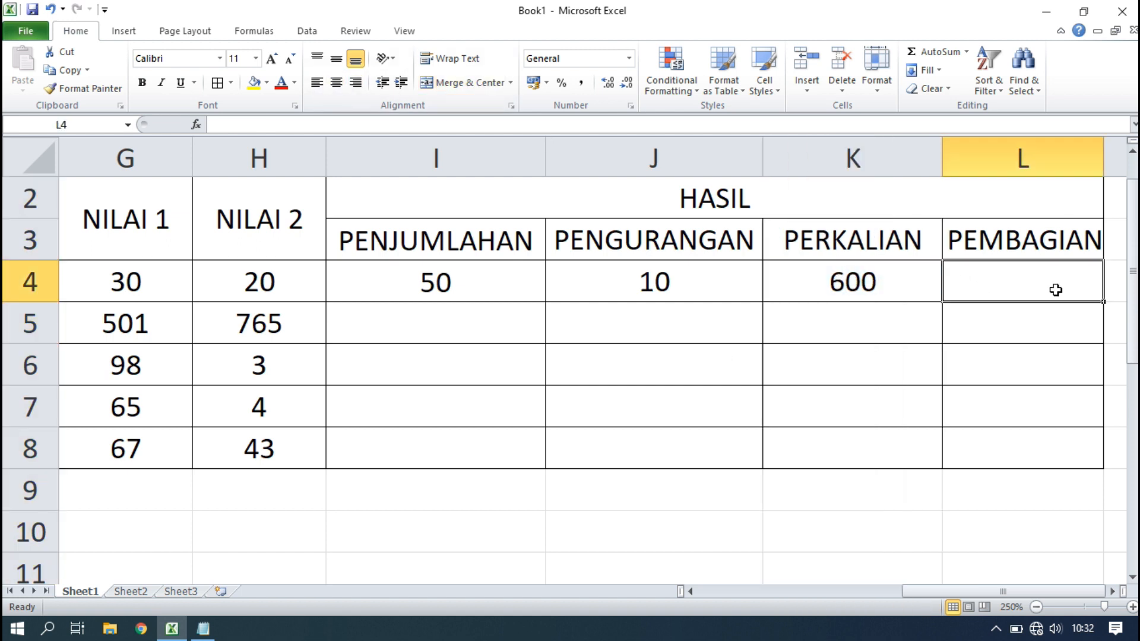
pyautogui.write('=')
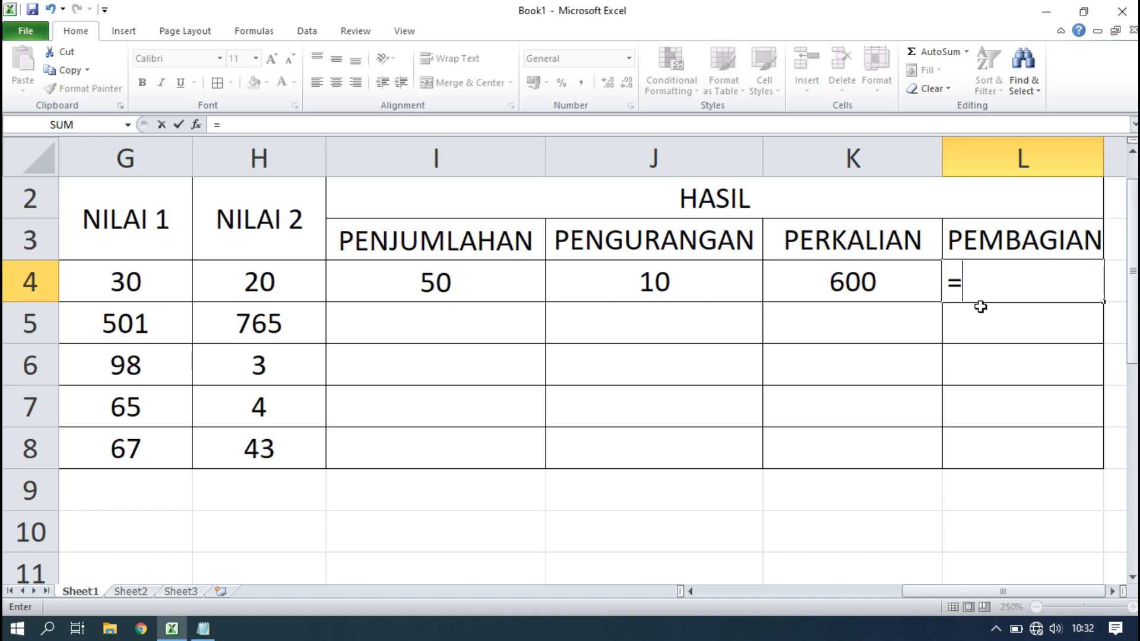
pyautogui.write('G4/')
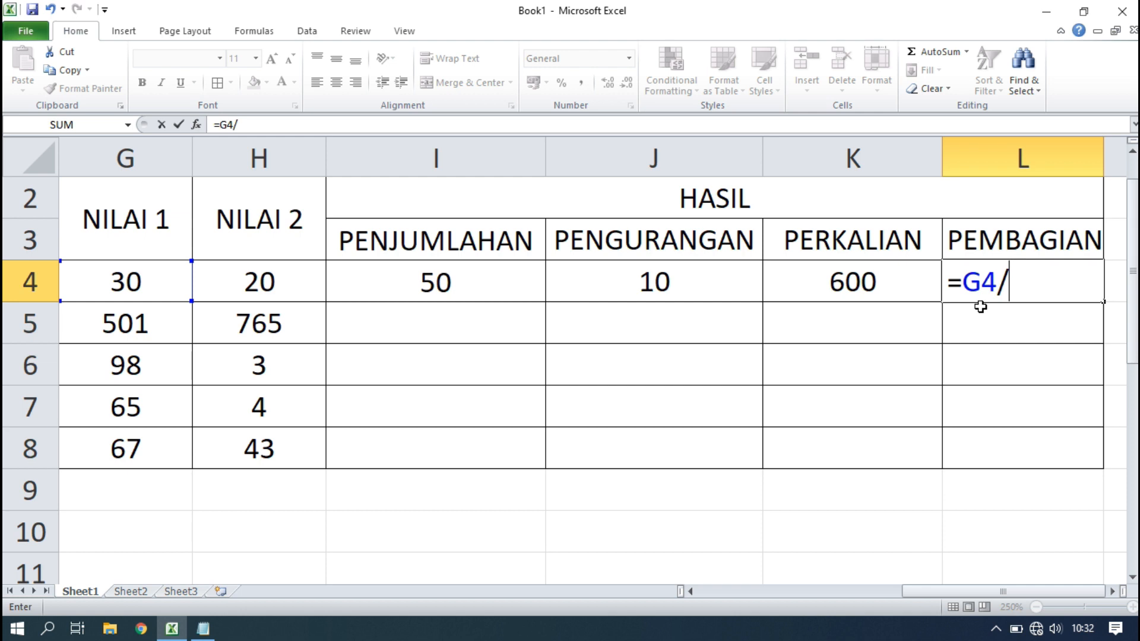
pyautogui.write('H4')
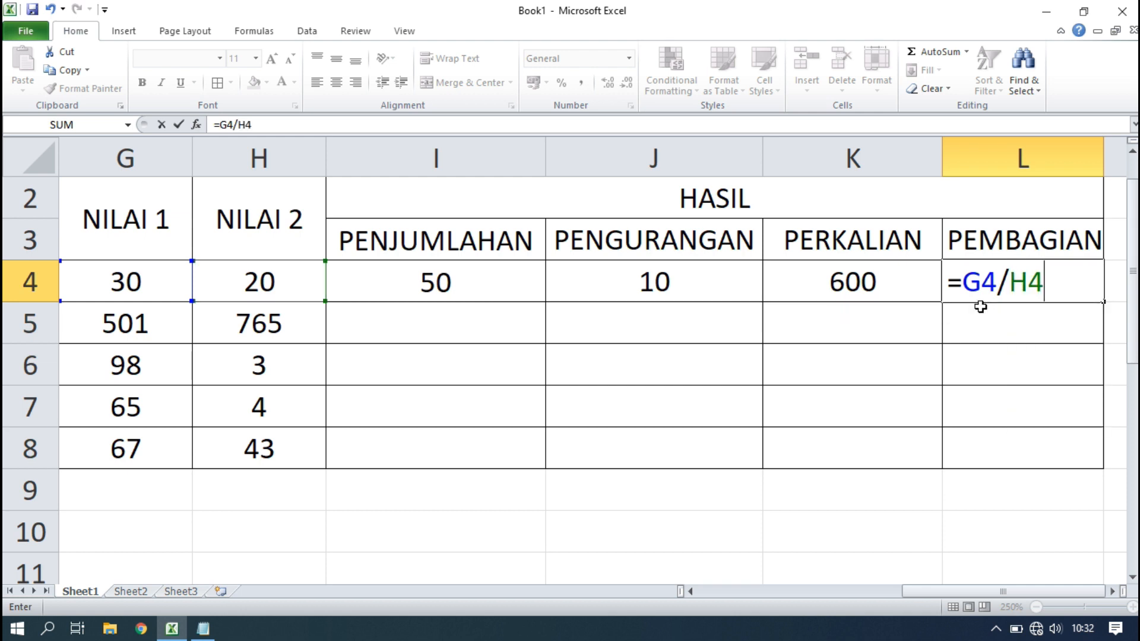
pyautogui.press('Return')
# Centre the contents of the PEMBAGIAN column L.
pyautogui.click(1031, 280)
pyautogui.click(1023, 158)
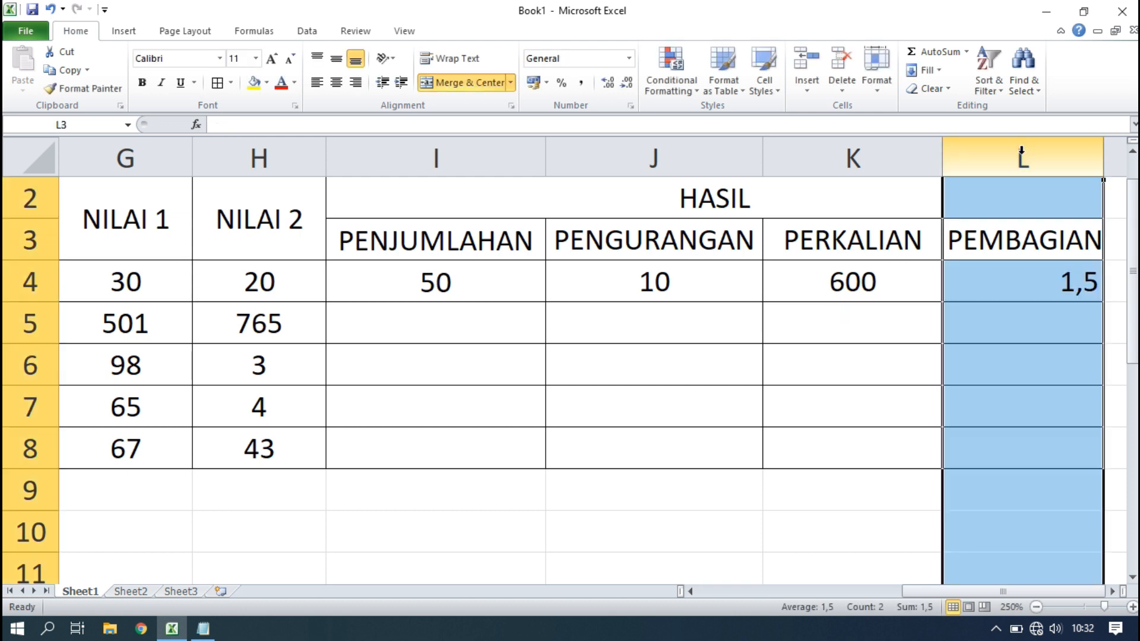
pyautogui.click(336, 83)
pyautogui.click(618, 430)
pyautogui.click(442, 324)
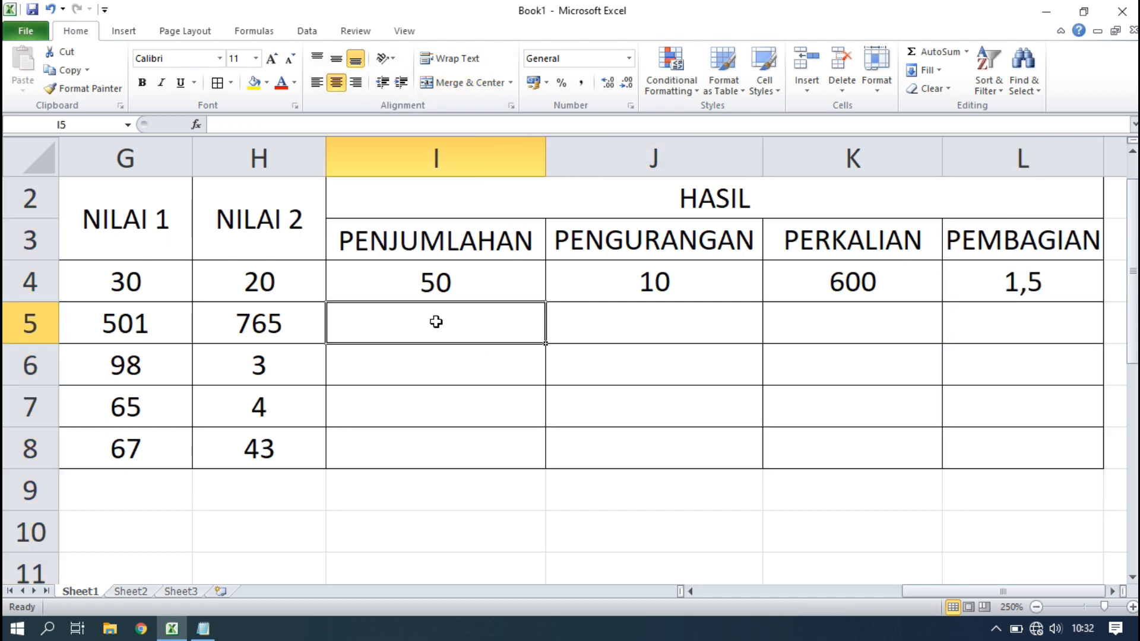
# Fill the formulas in I4, J4, K4 and L4 down to row 8.
pyautogui.click(486, 281)
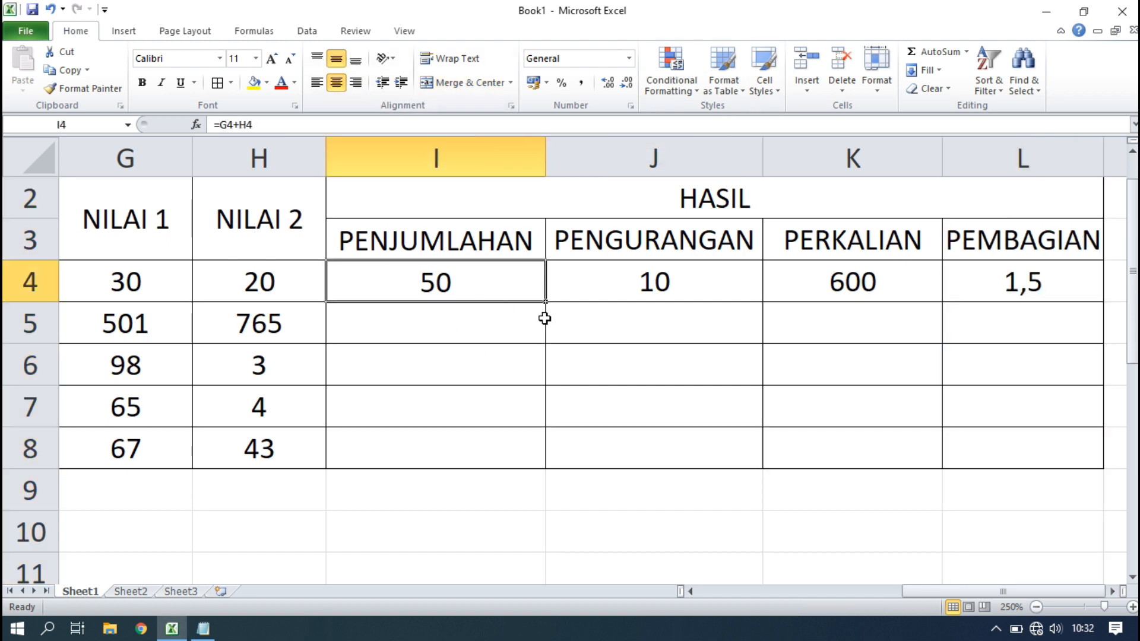
pyautogui.moveTo(545, 302); pyautogui.dragTo(530, 466)
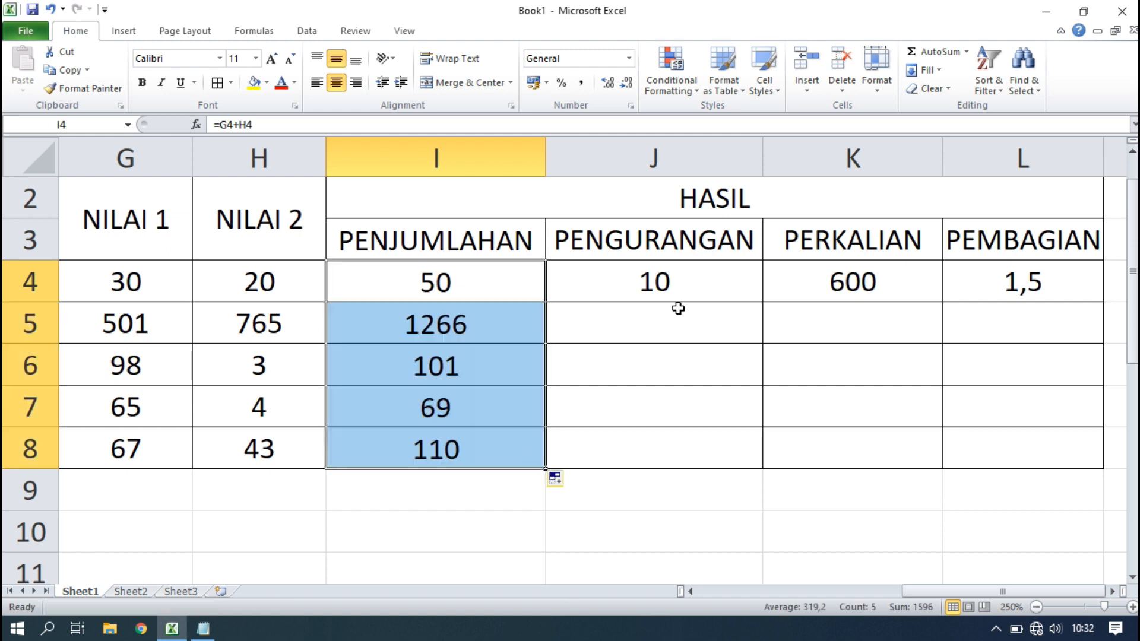
pyautogui.click(750, 294)
pyautogui.moveTo(763, 302); pyautogui.dragTo(746, 465)
pyautogui.click(911, 273)
pyautogui.moveTo(944, 305); pyautogui.dragTo(919, 460)
pyautogui.click(1068, 295)
pyautogui.moveTo(1103, 301); pyautogui.dragTo(1084, 456)
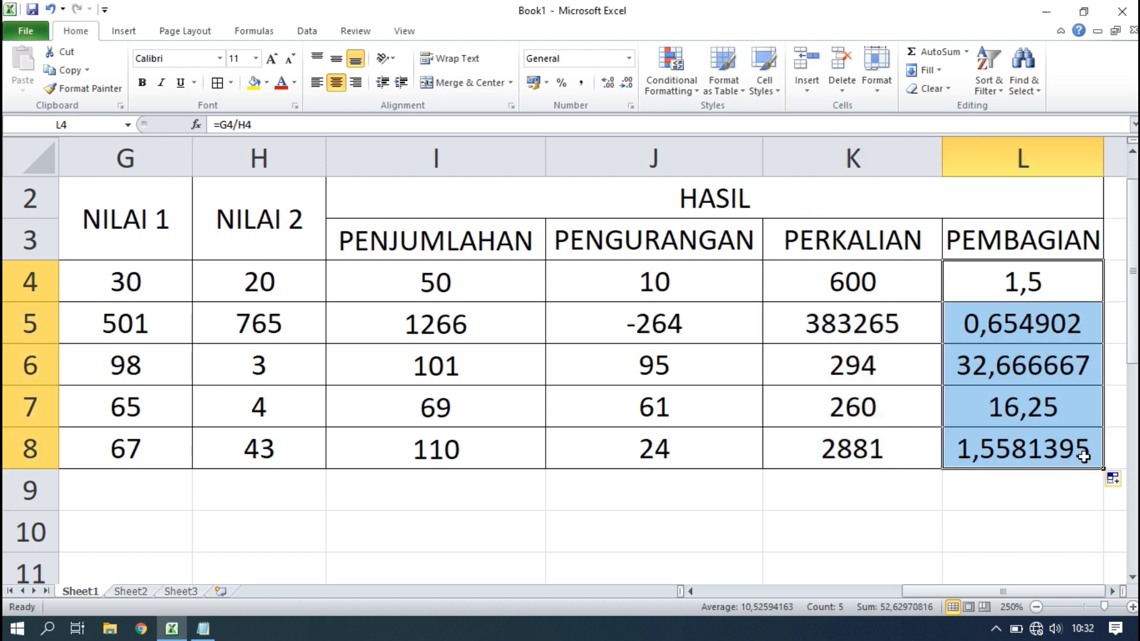
pyautogui.click(974, 516)
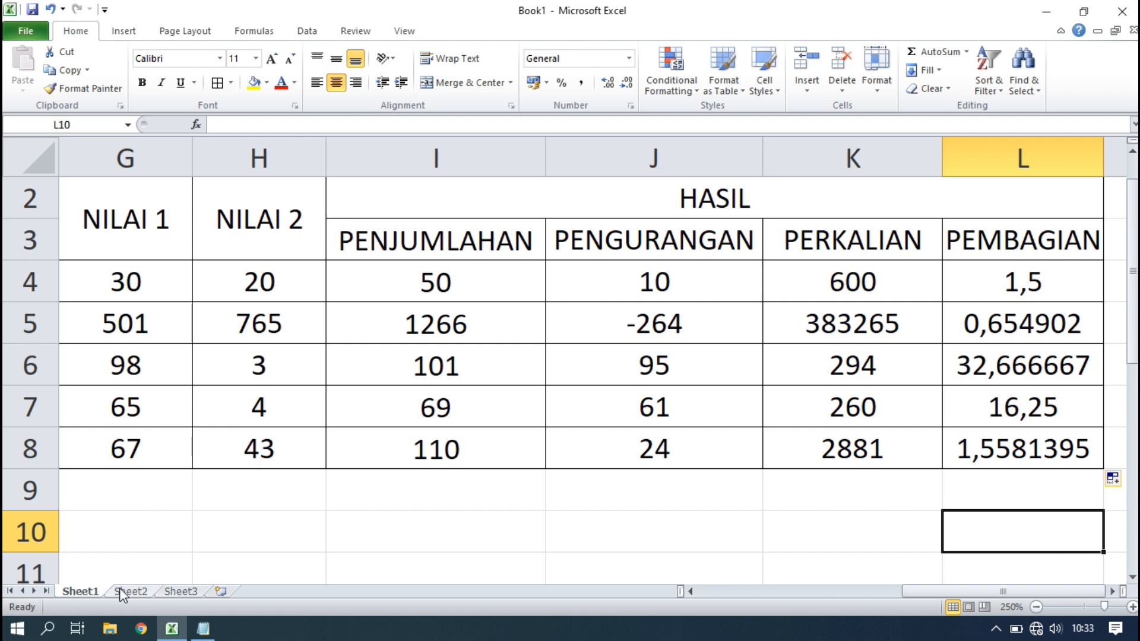
pyautogui.rightClick(85, 588)
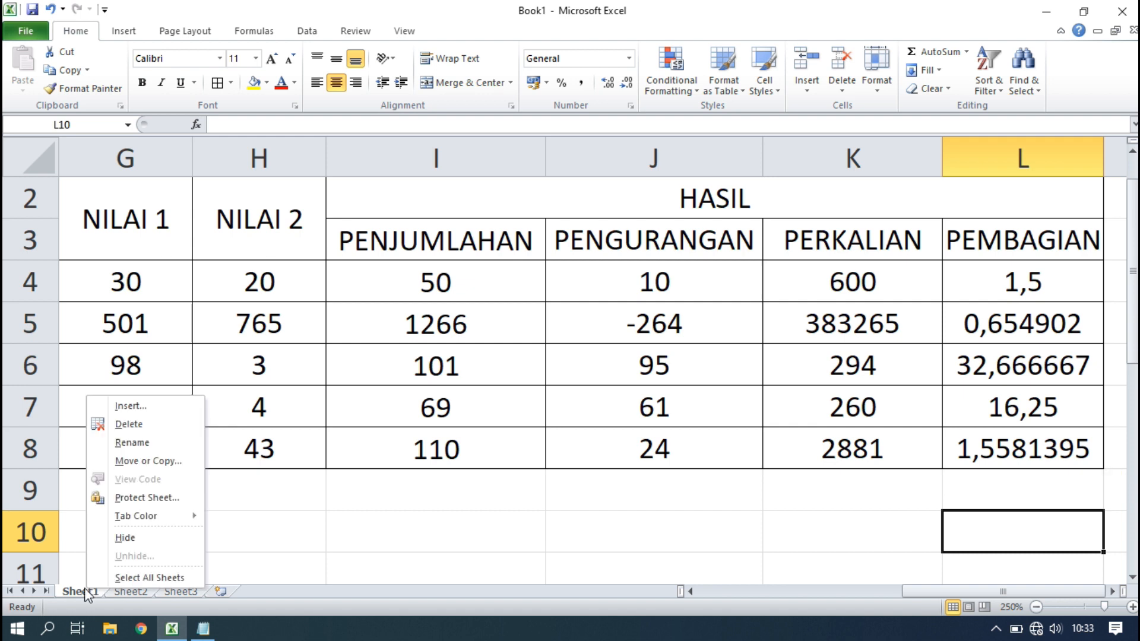
# Rename Sheet1 to KALKULATOR, then switch to the empty Sheet2.
pyautogui.click(134, 443)
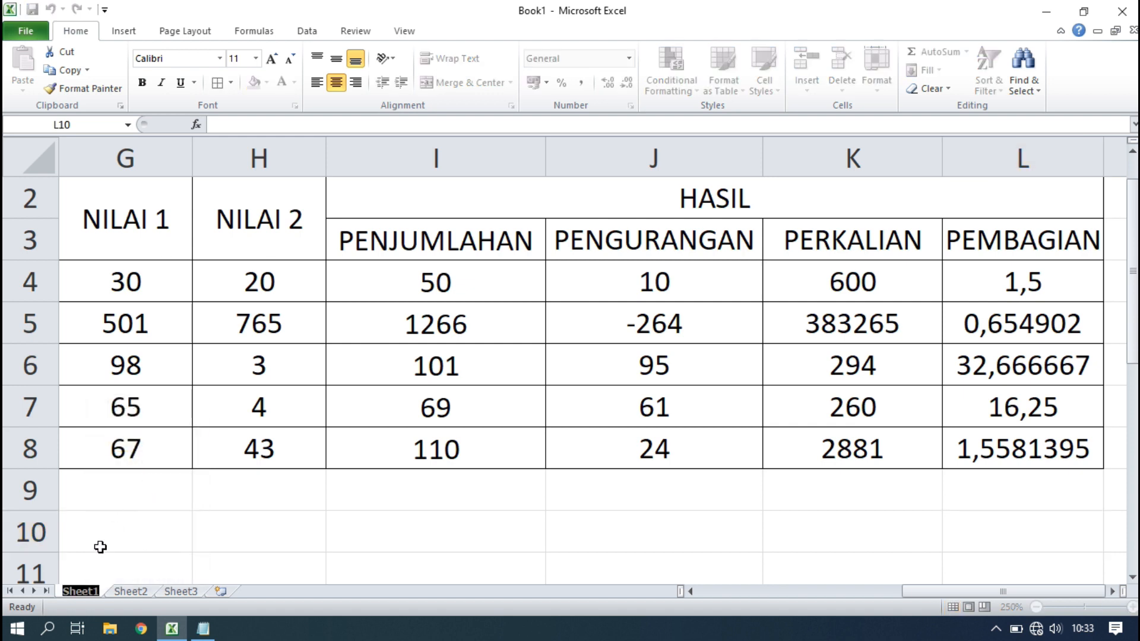
pyautogui.write('KALKU')
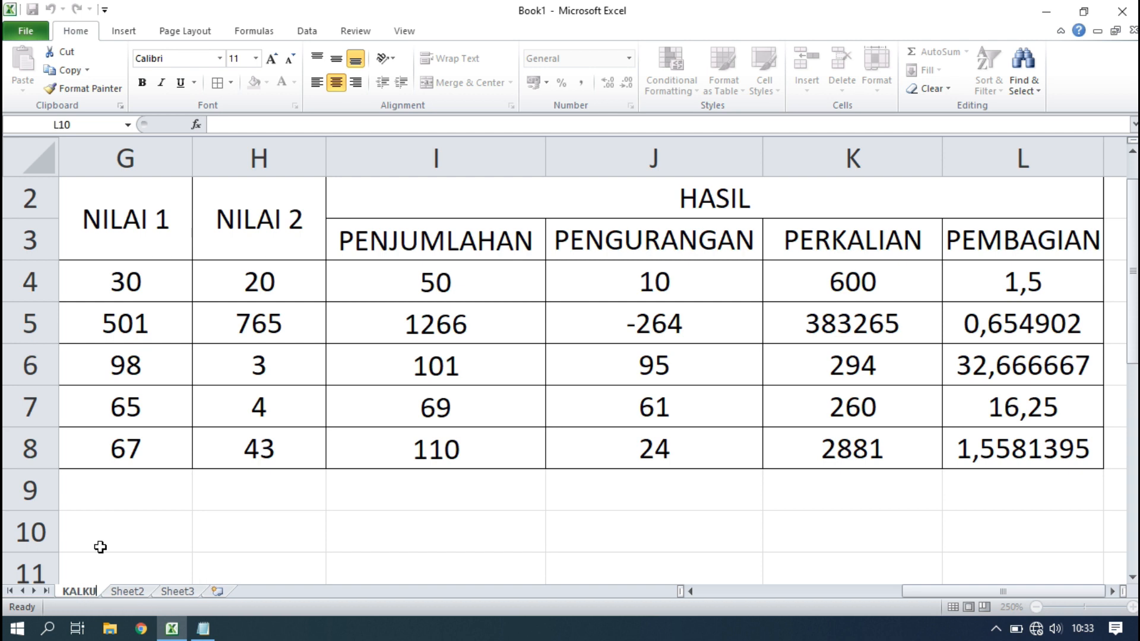
pyautogui.write('LATOR')
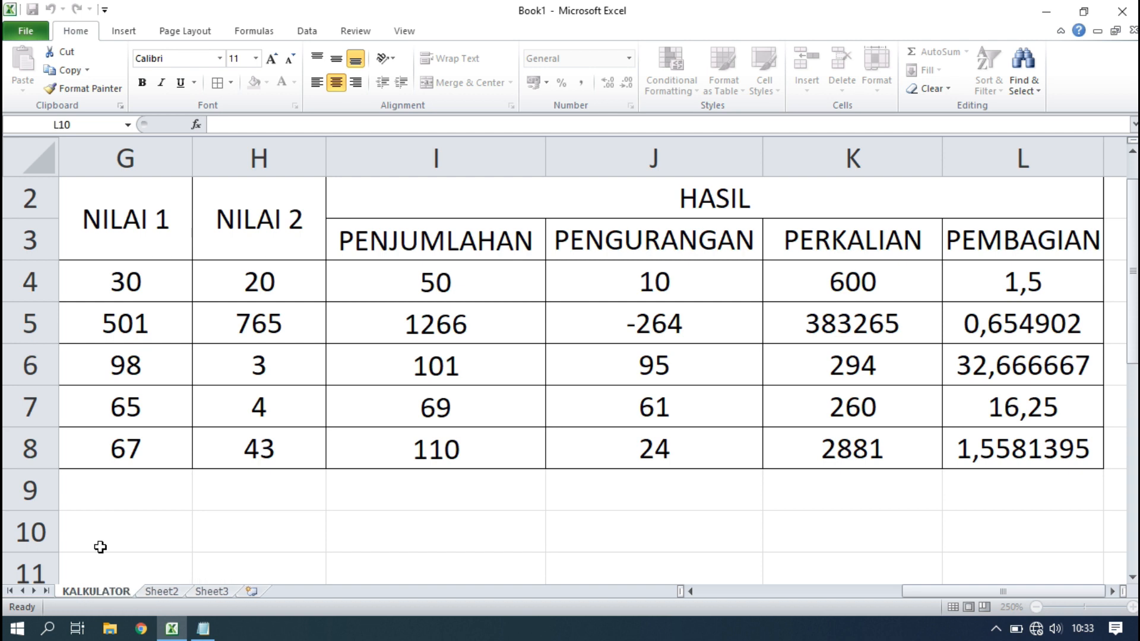
pyautogui.click(205, 541)
pyautogui.click(157, 591)
pyautogui.hotkey('ctrl', 'pageup')
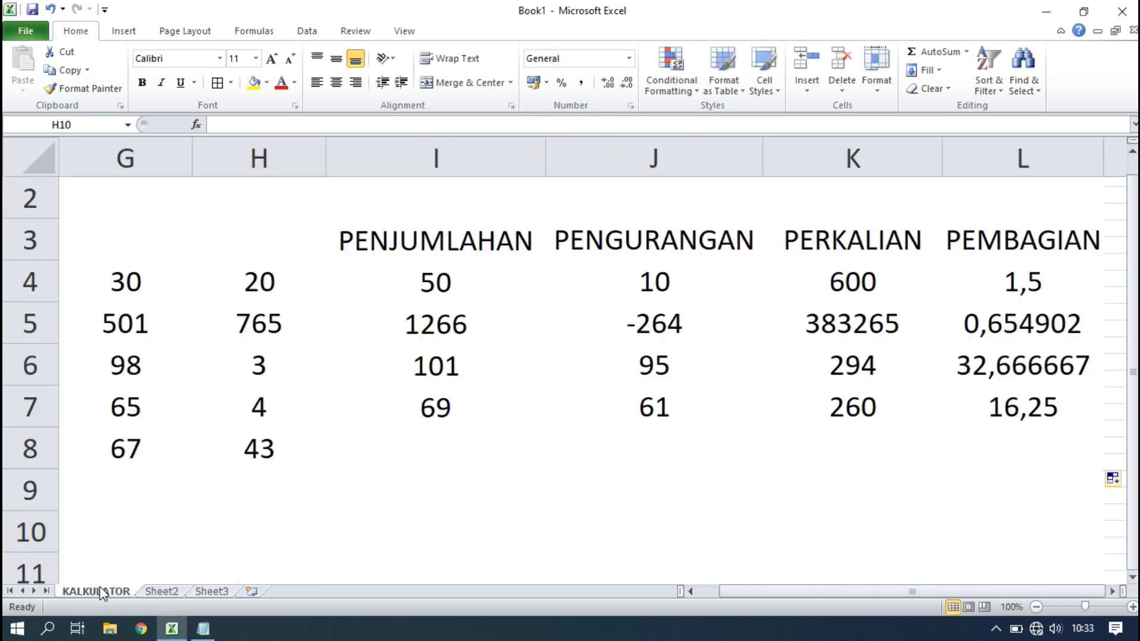
pyautogui.click(155, 590)
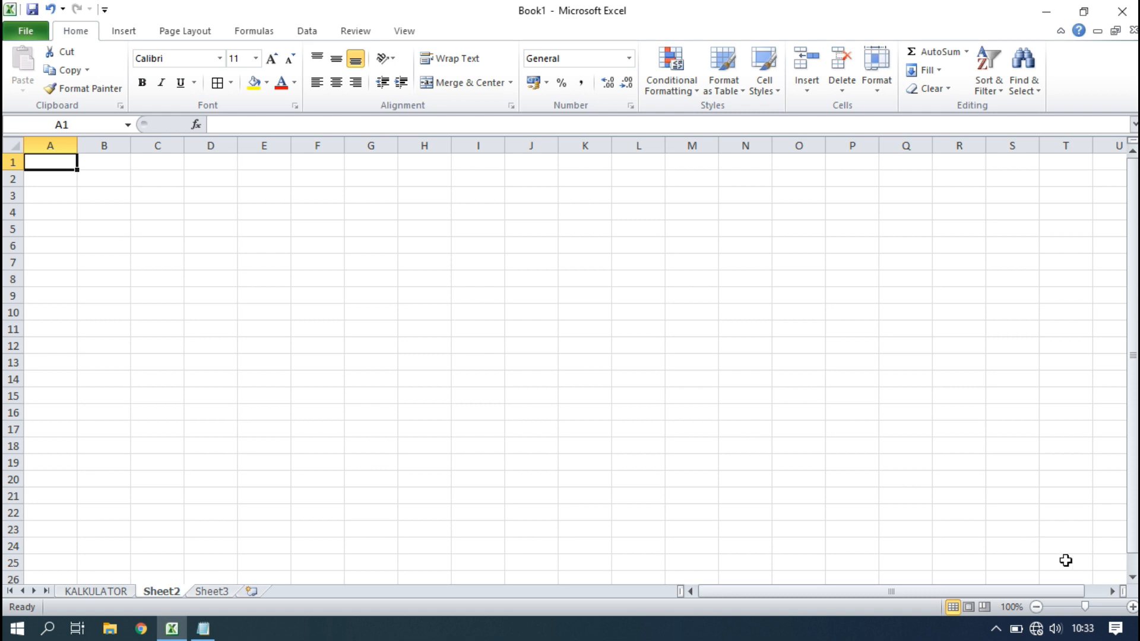
# Enter the title 'FORMULA EXCEL YANG DI GUNAKAN' in A1 and 1 in A2.
pyautogui.click(1132, 607)
pyautogui.click(1132, 607)
pyautogui.click(1133, 607)
pyautogui.click(1132, 607)
pyautogui.click(1130, 607)
pyautogui.click(128, 226)
pyautogui.click(132, 178)
pyautogui.write('FOR')
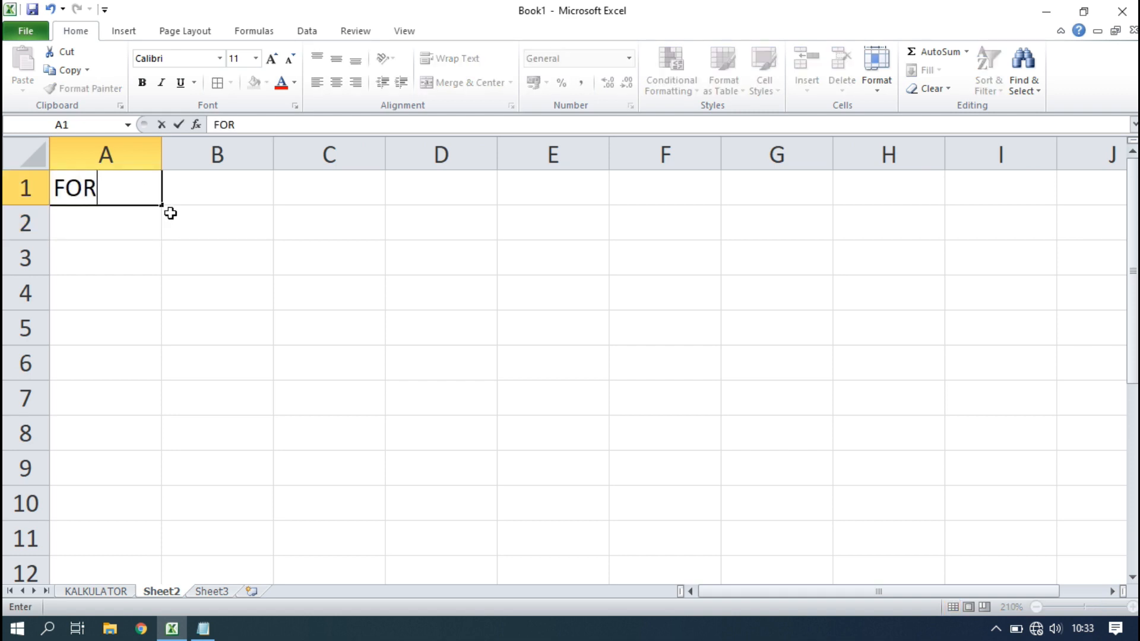
pyautogui.write('MULA EXC')
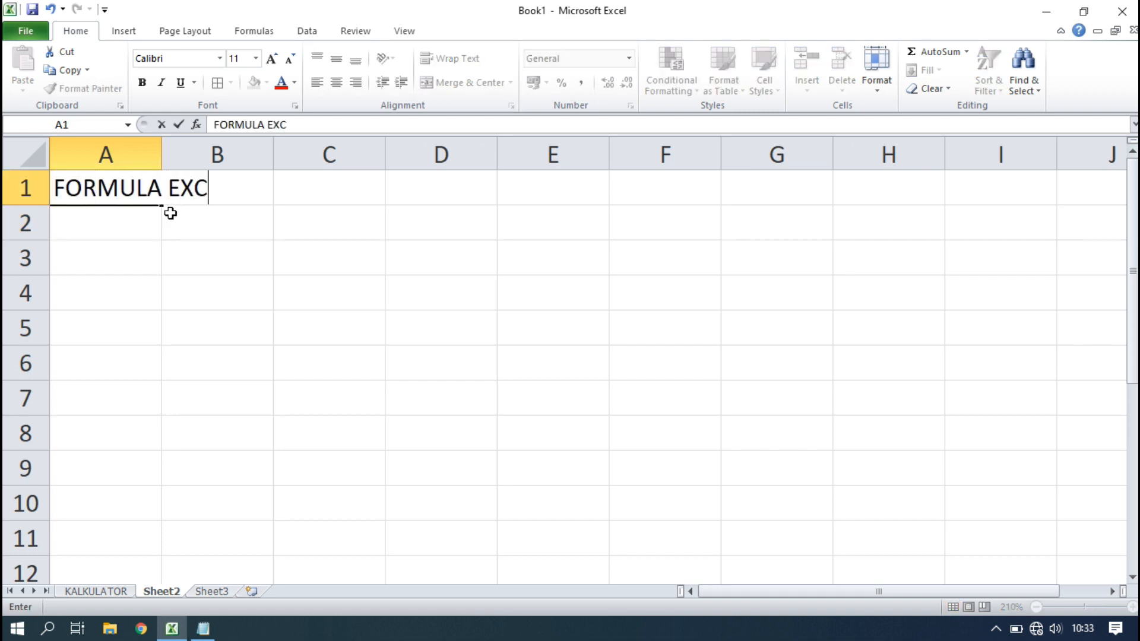
pyautogui.write('EL YANG D')
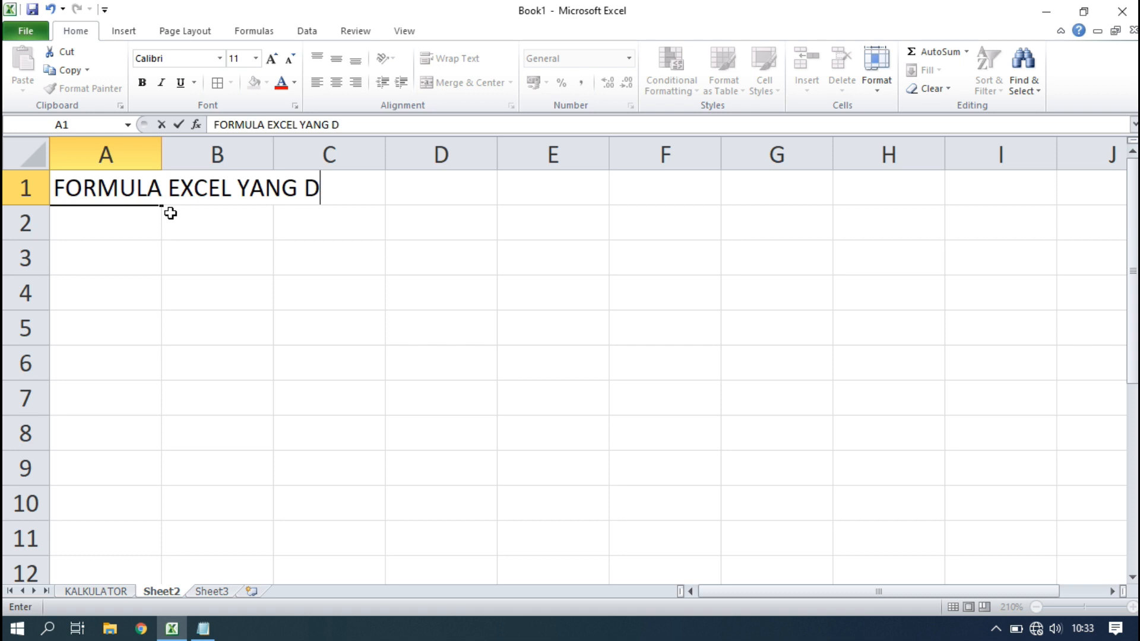
pyautogui.write('I GUNAKAN :')
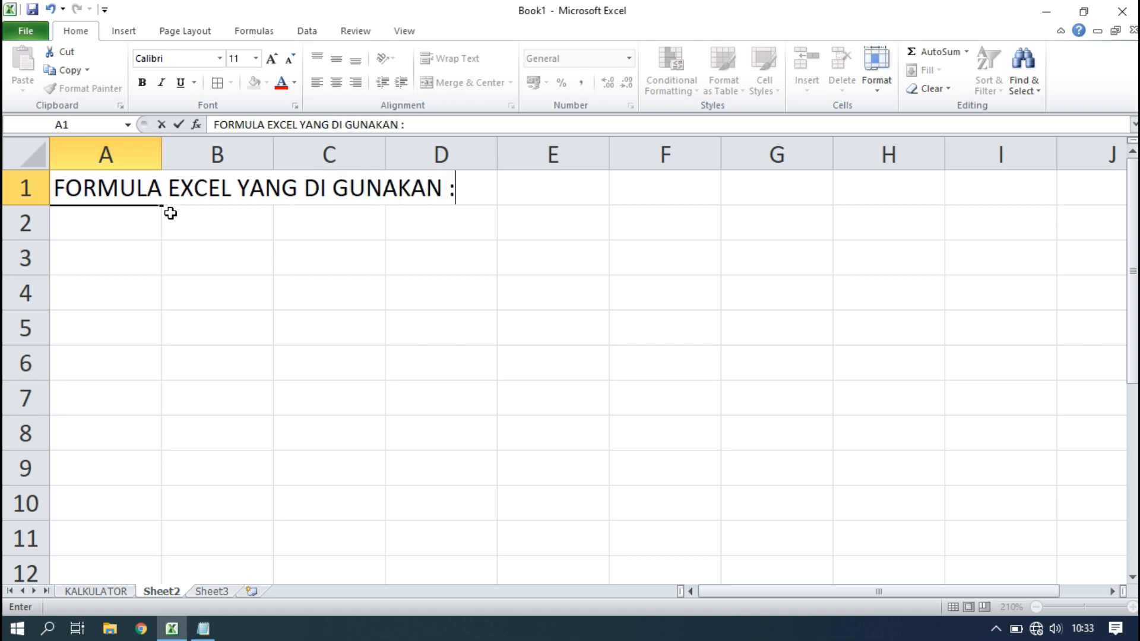
pyautogui.press('Return')
pyautogui.write('1')
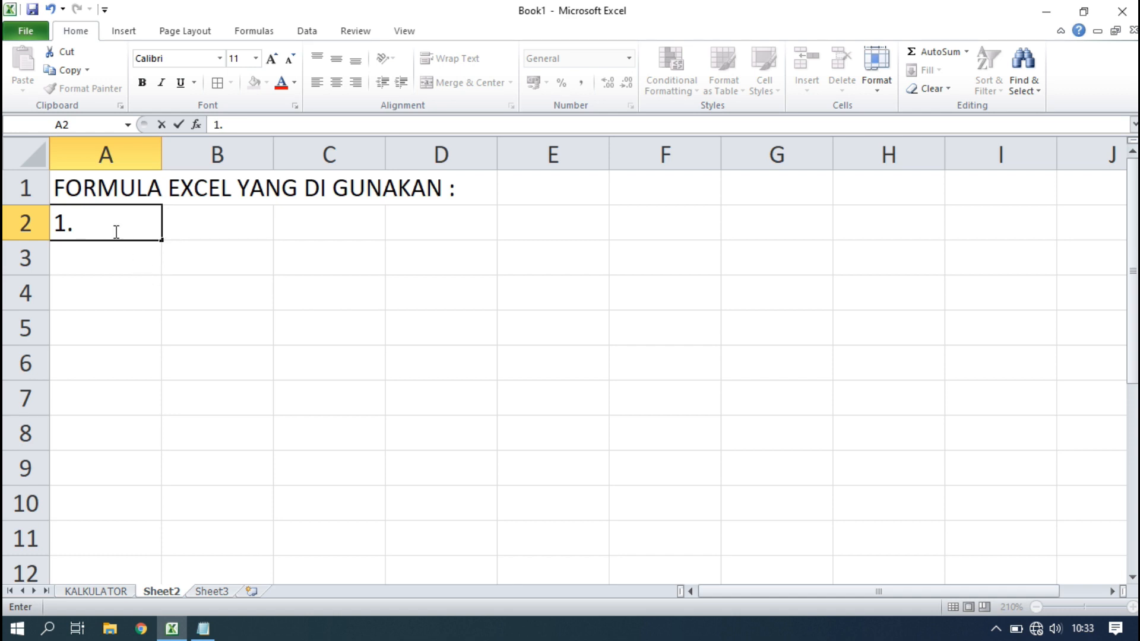
pyautogui.press('Return')
# Centre column A and merge A1:D1 into one centred title cell.
pyautogui.click(116, 213)
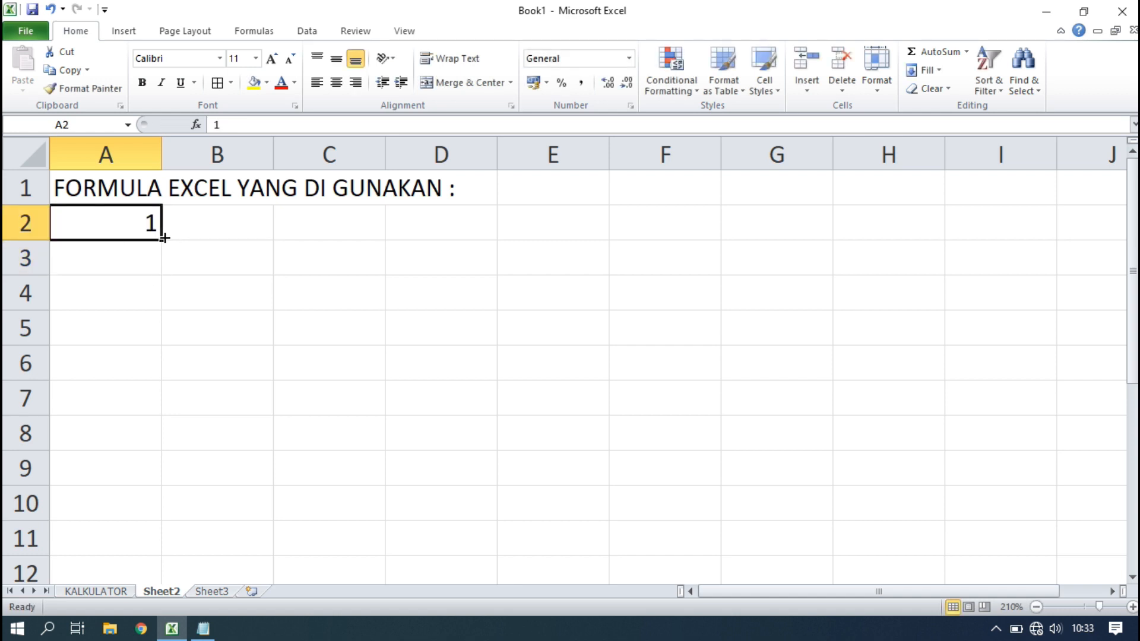
pyautogui.click(129, 144)
pyautogui.click(336, 82)
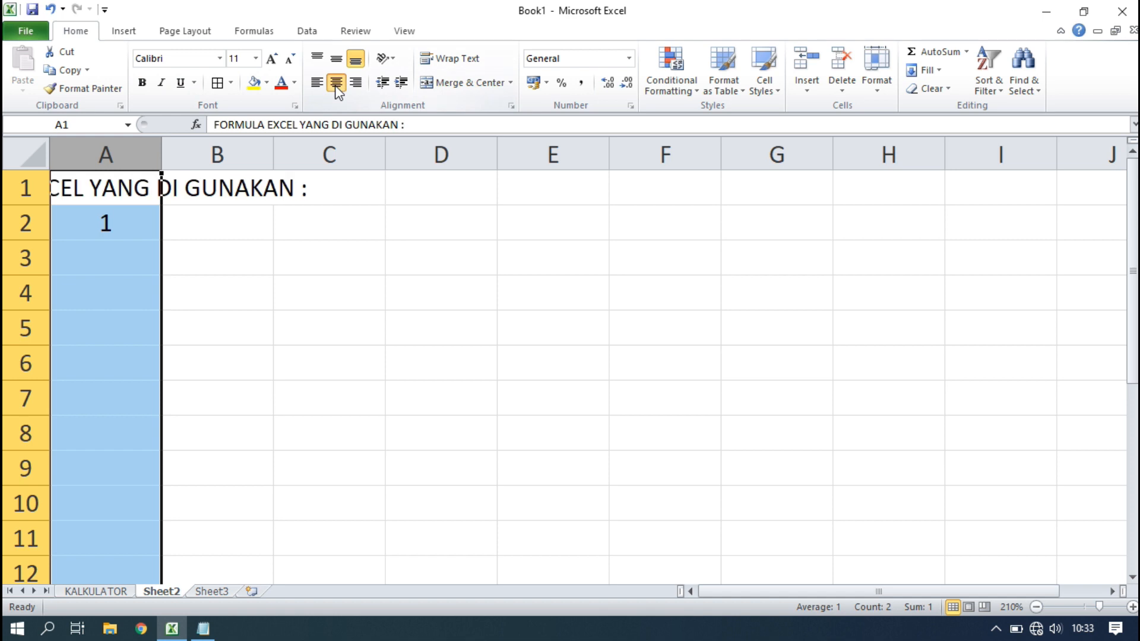
pyautogui.click(138, 227)
pyautogui.moveTo(122, 184); pyautogui.dragTo(438, 172)
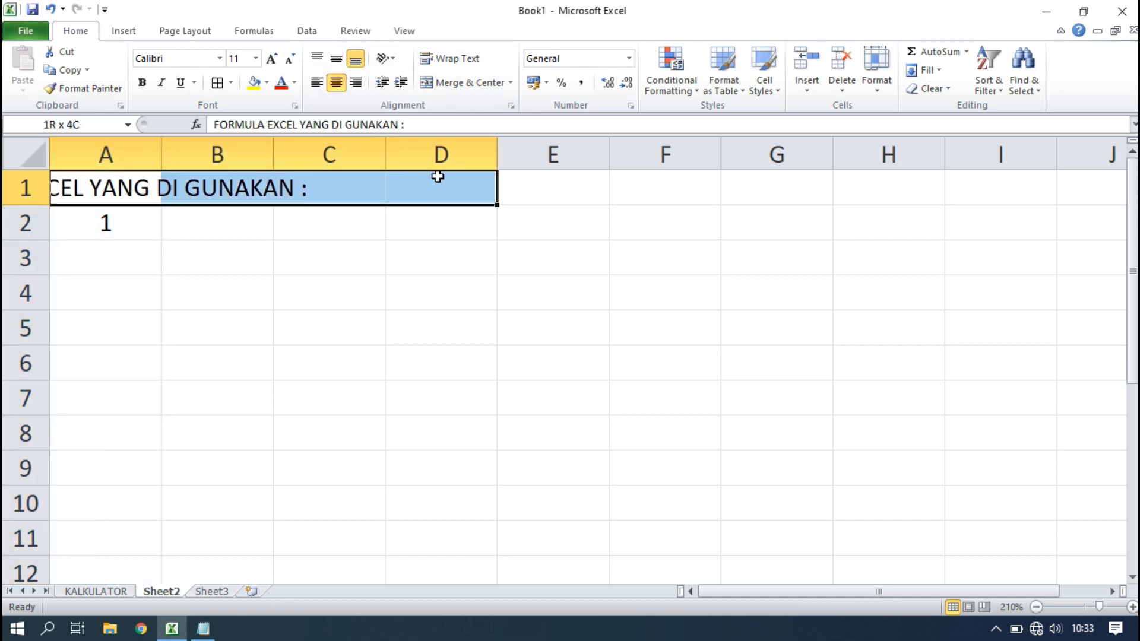
pyautogui.click(473, 83)
# Fill the numbers 1 to 10 down A2:A11.
pyautogui.click(120, 231)
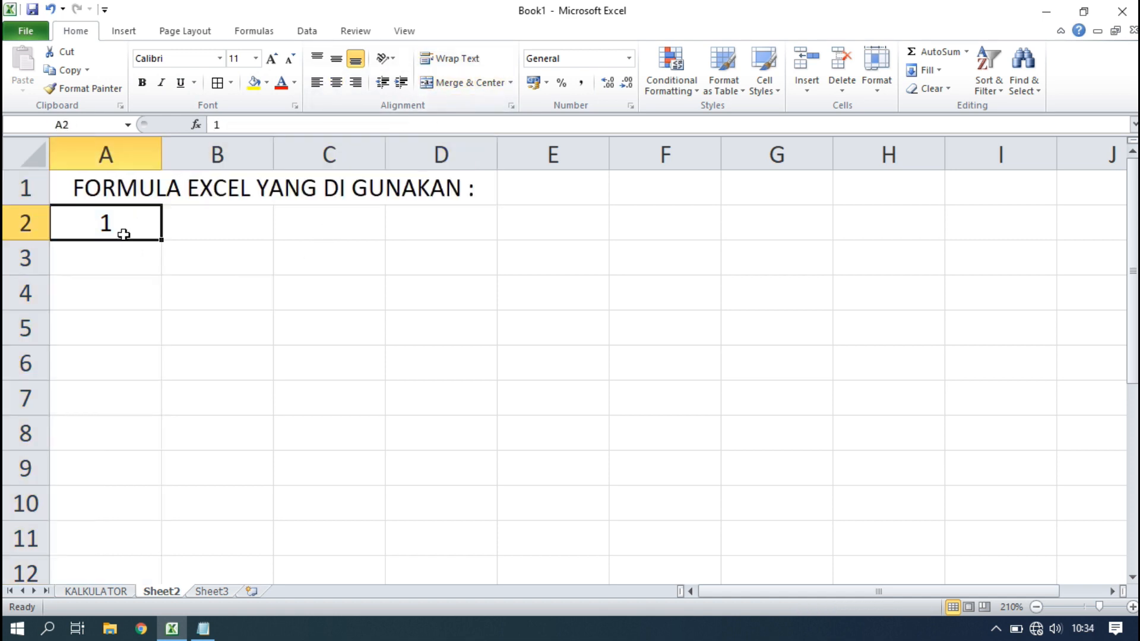
pyautogui.moveTo(162, 247); pyautogui.dragTo(119, 569)
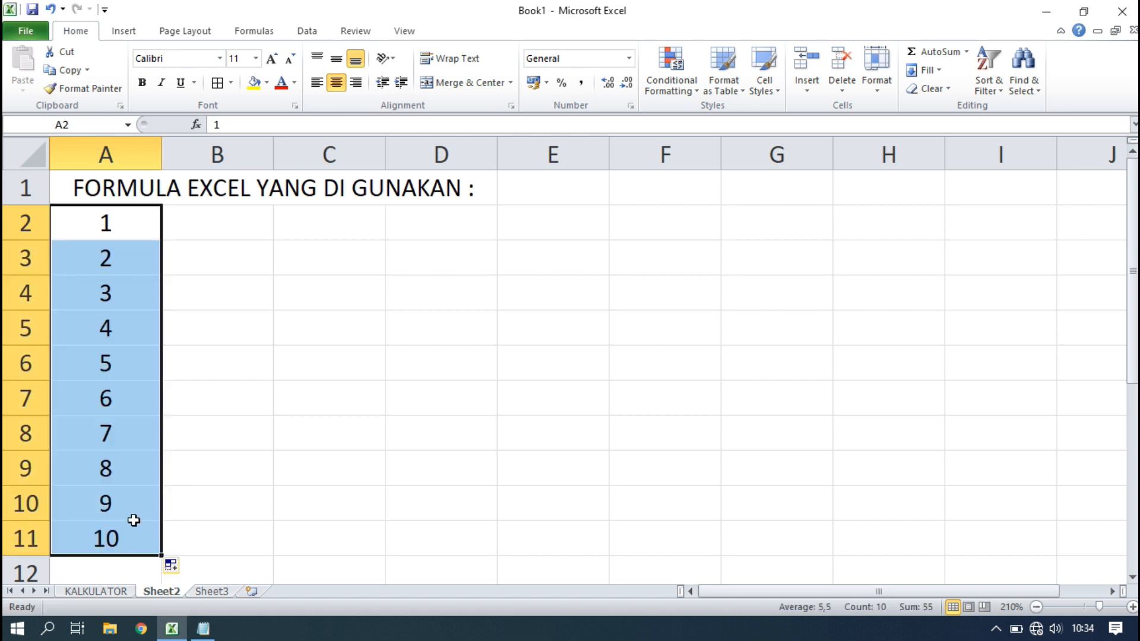
pyautogui.click(234, 433)
pyautogui.click(214, 224)
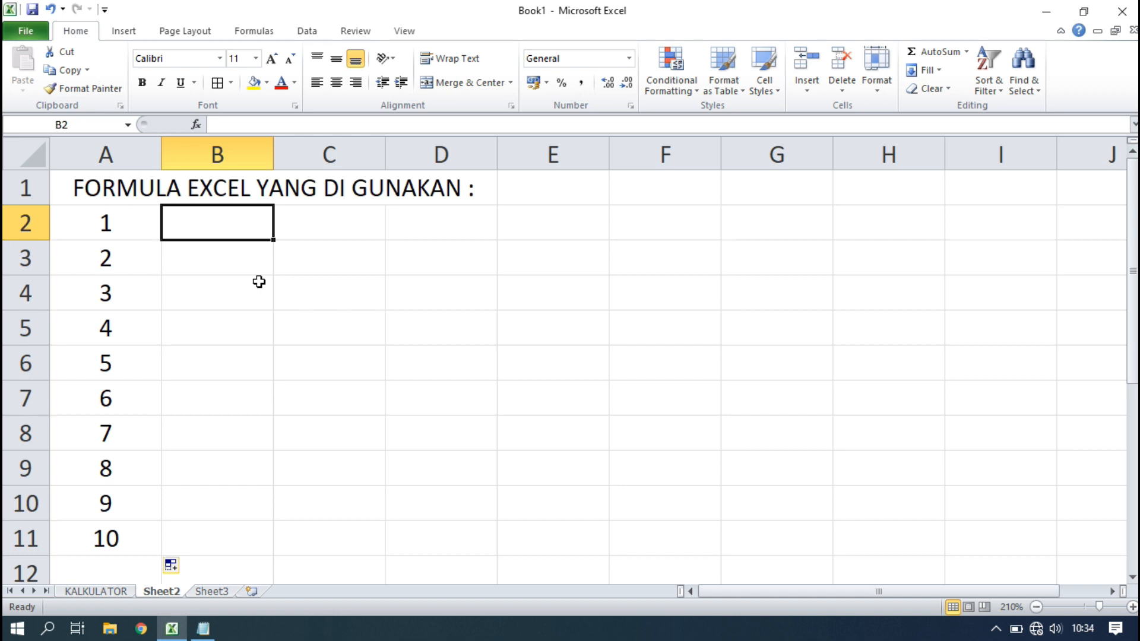
# Enter SUM, IF, COUNT, COUNTA and COUNTIF in cells B2 through B6.
pyautogui.write('SUMA')
pyautogui.press('BackSpace')
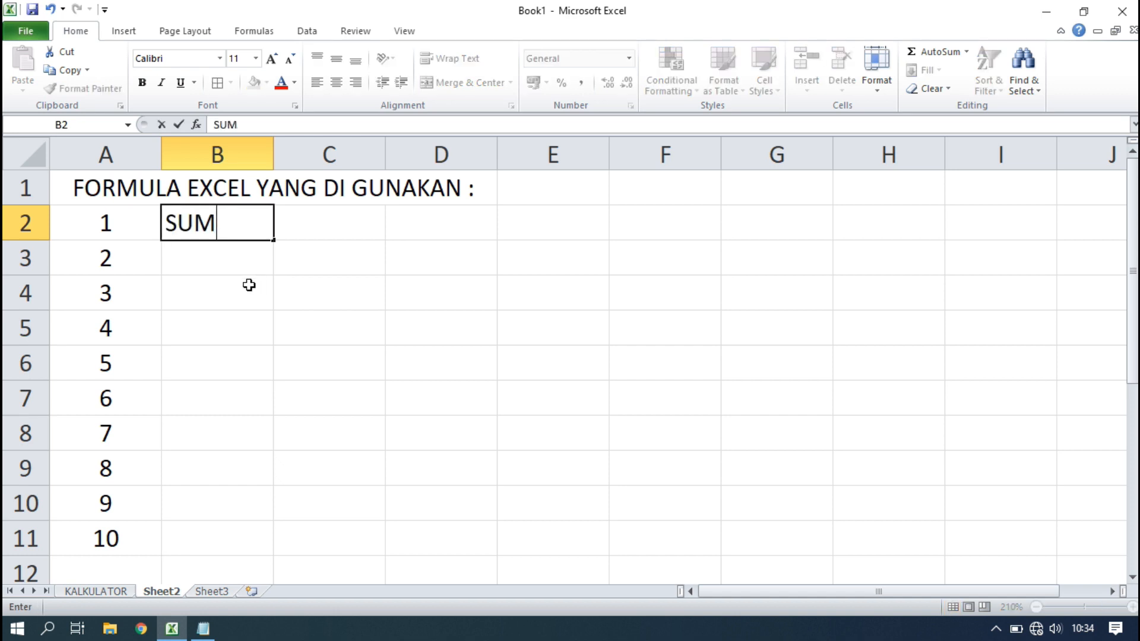
pyautogui.press('Return')
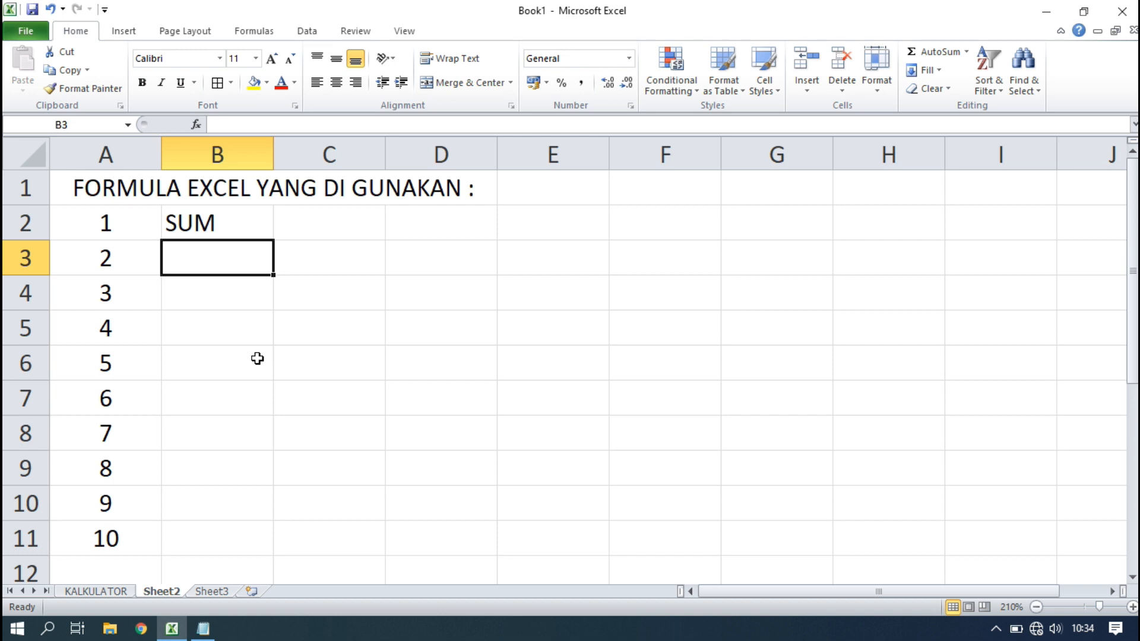
pyautogui.press('Return')
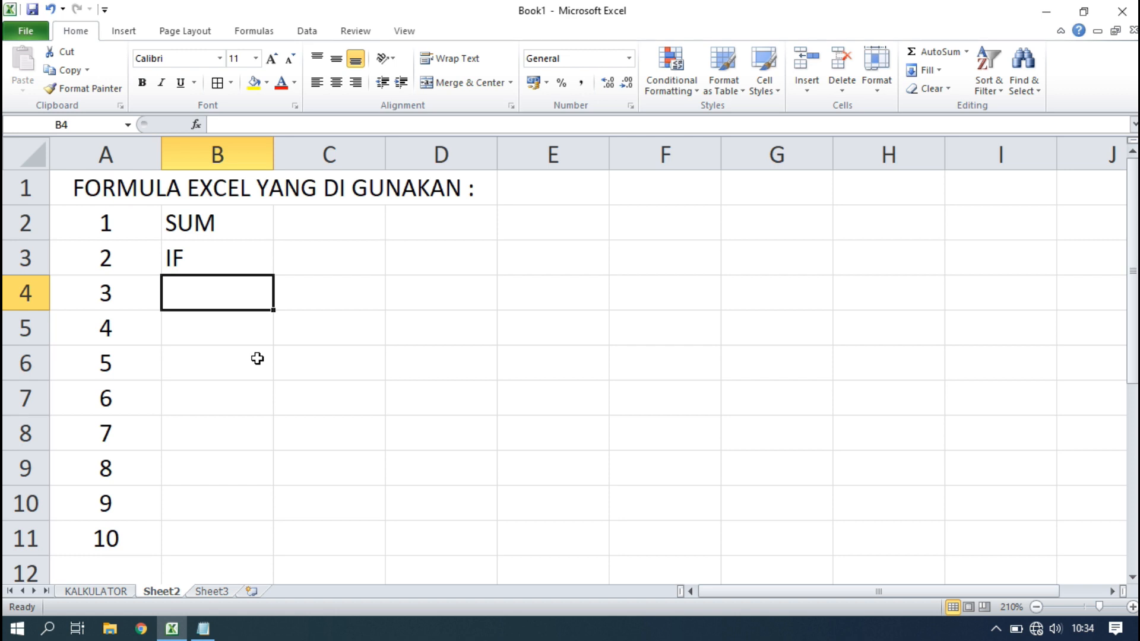
pyautogui.write('COUNT')
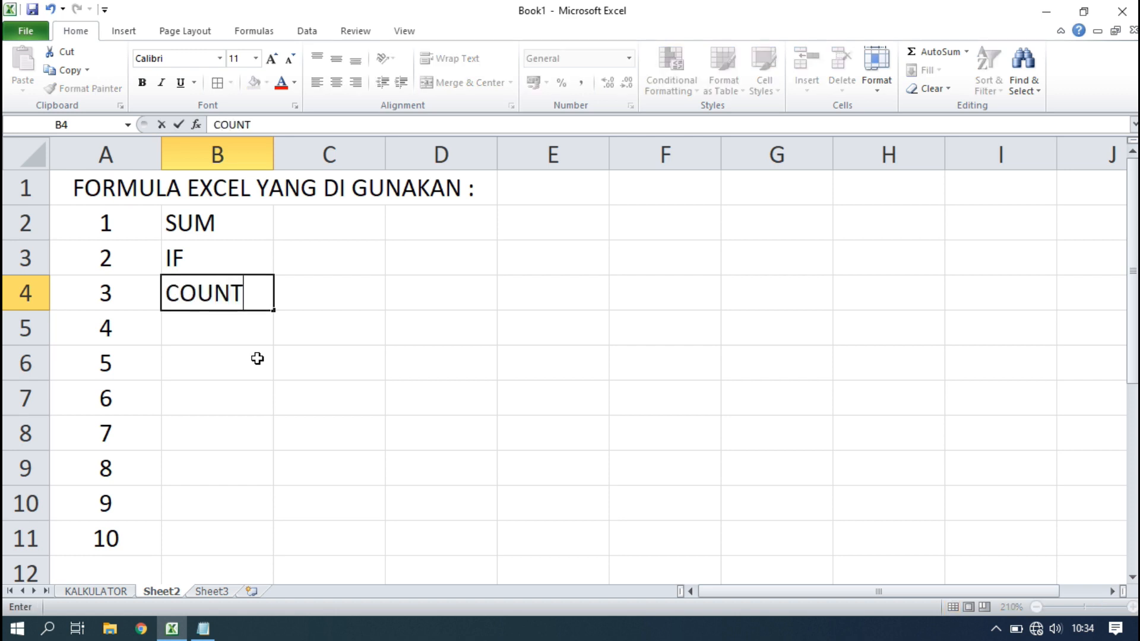
pyautogui.press('Return')
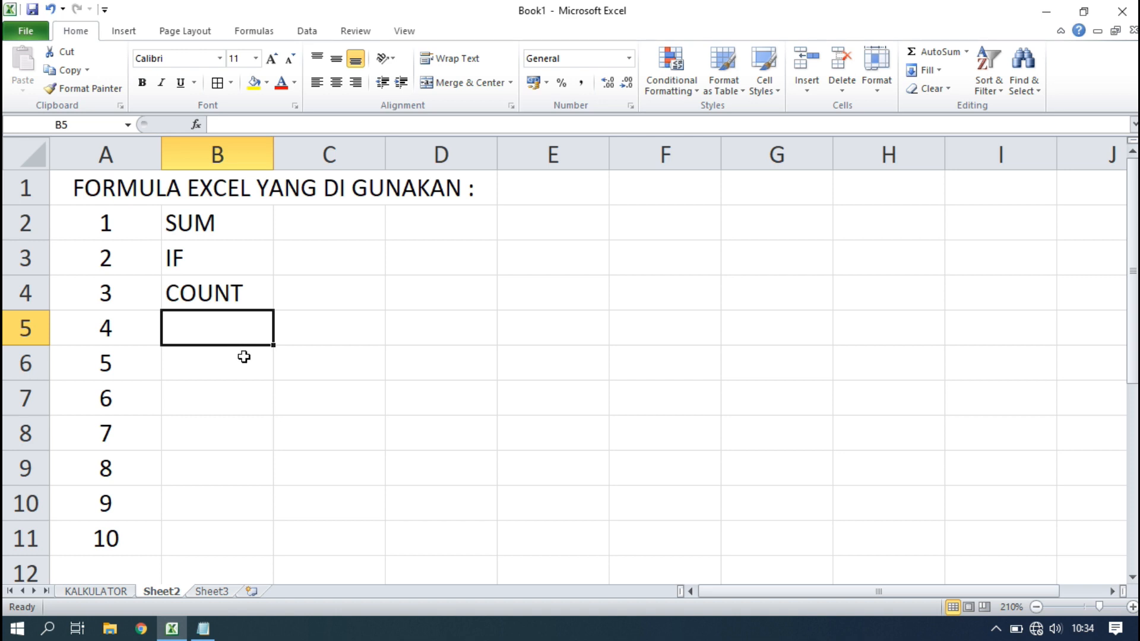
pyautogui.write('COUNT')
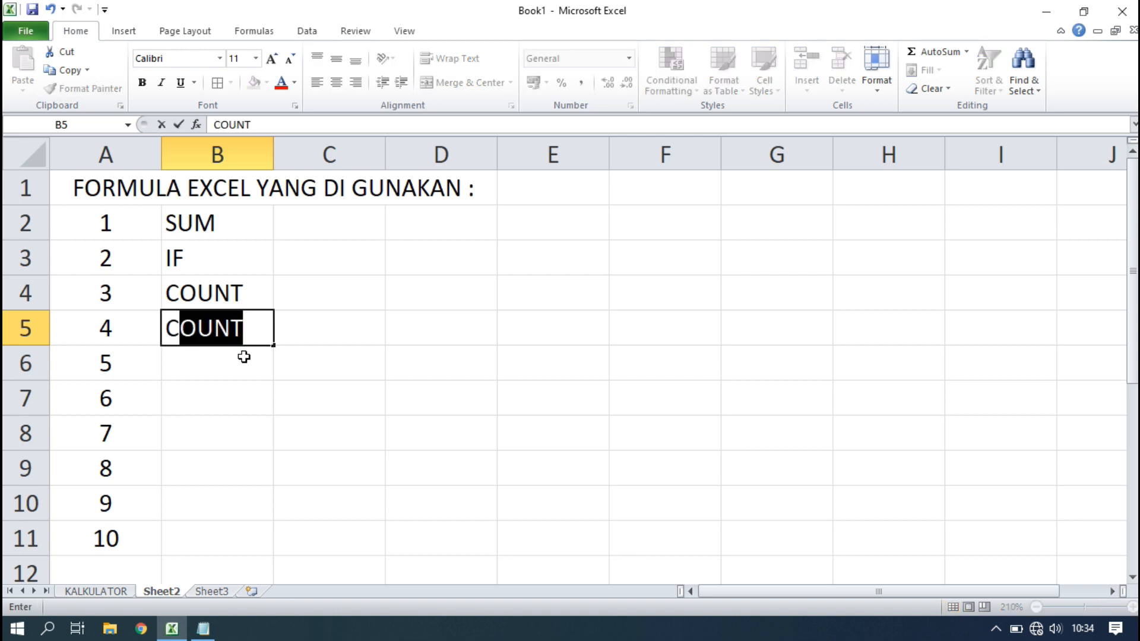
pyautogui.press('BackSpace')
pyautogui.write('TA')
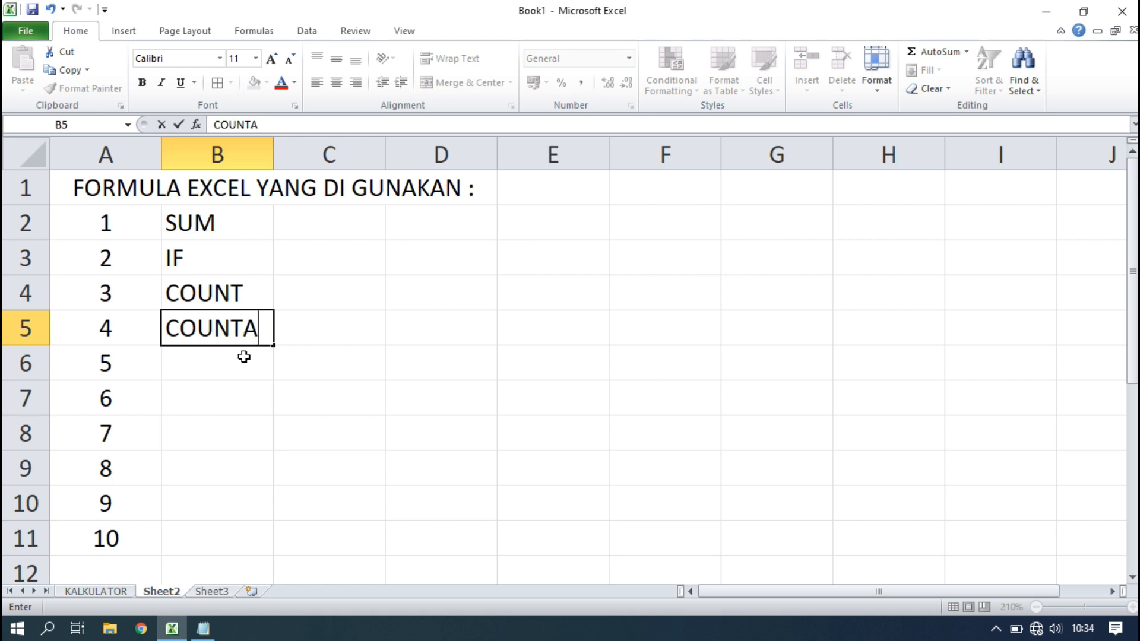
pyautogui.press('Return')
pyautogui.write('COUNT')
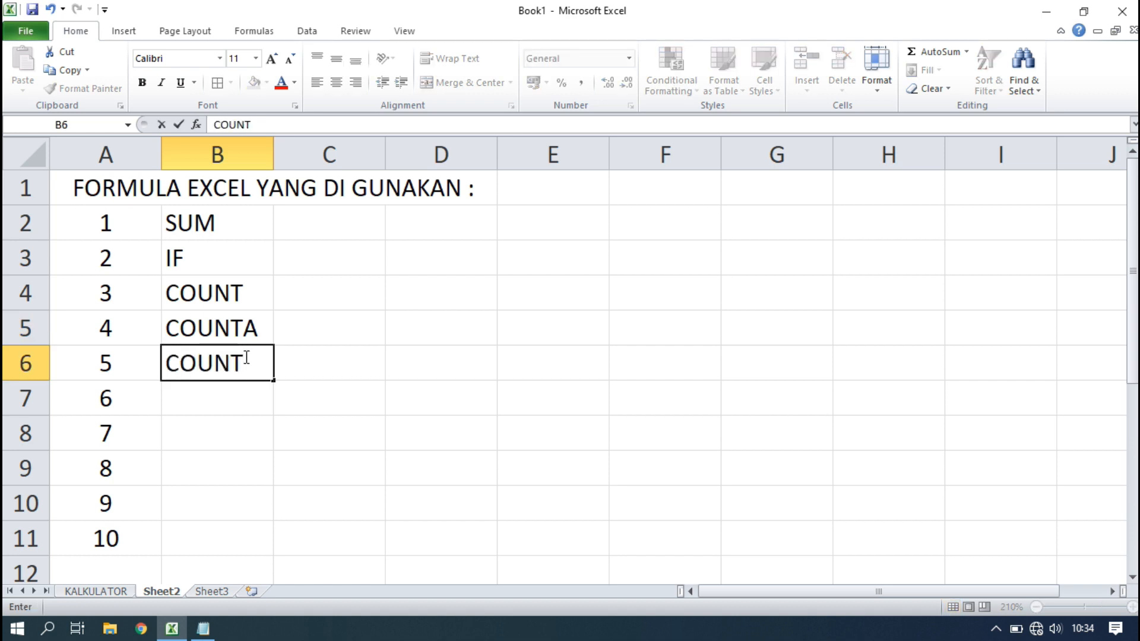
pyautogui.write('IF')
pyautogui.press('Return')
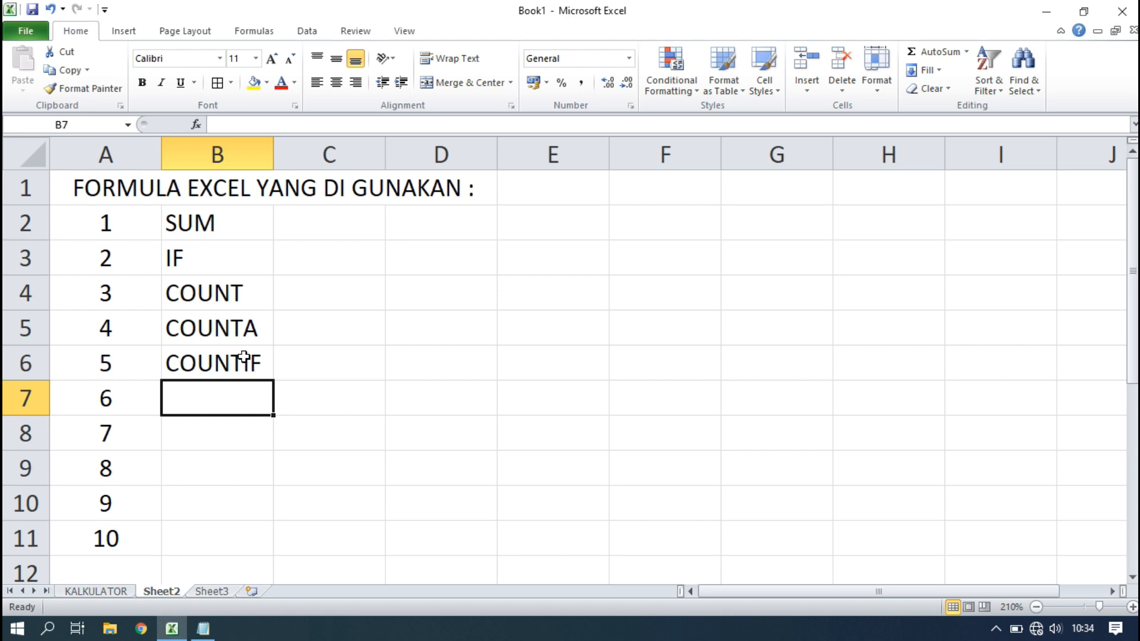
# Enter SUMIF, VLOOKUP, HLOOKUP, UPPER and LOWER in B7 through B11, then select D2.
pyautogui.write('SUMIF')
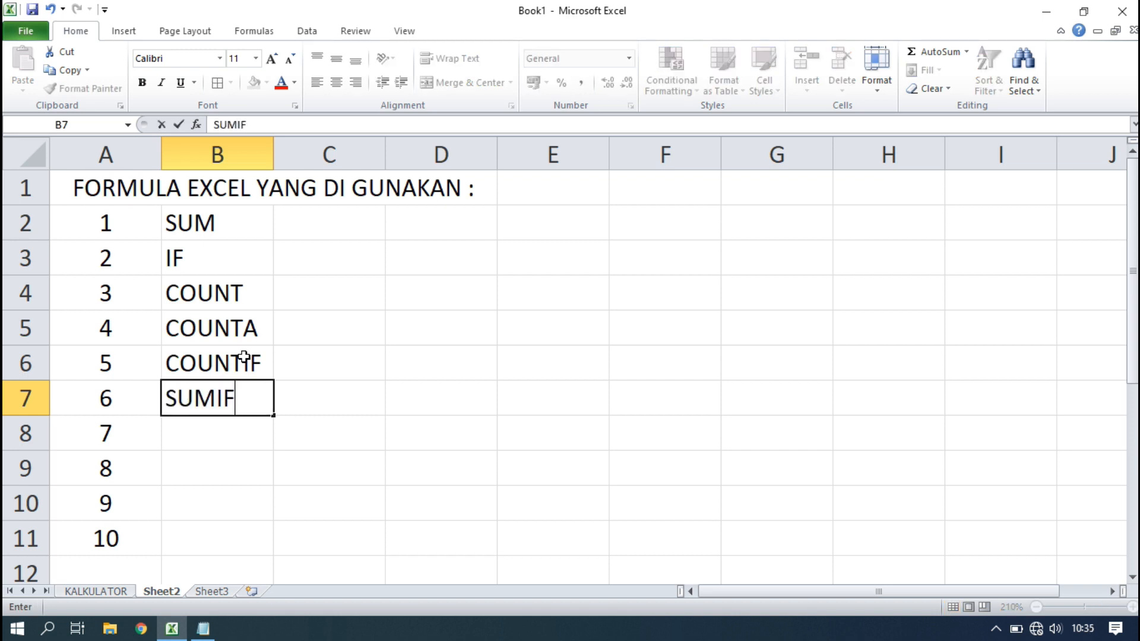
pyautogui.press('Return')
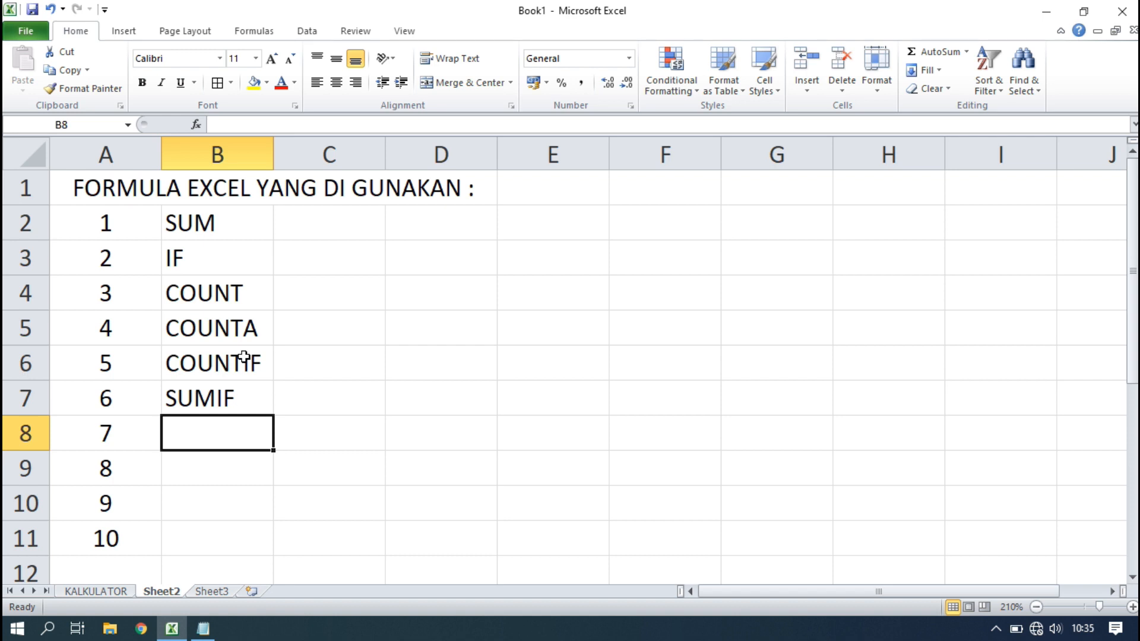
pyautogui.write('V')
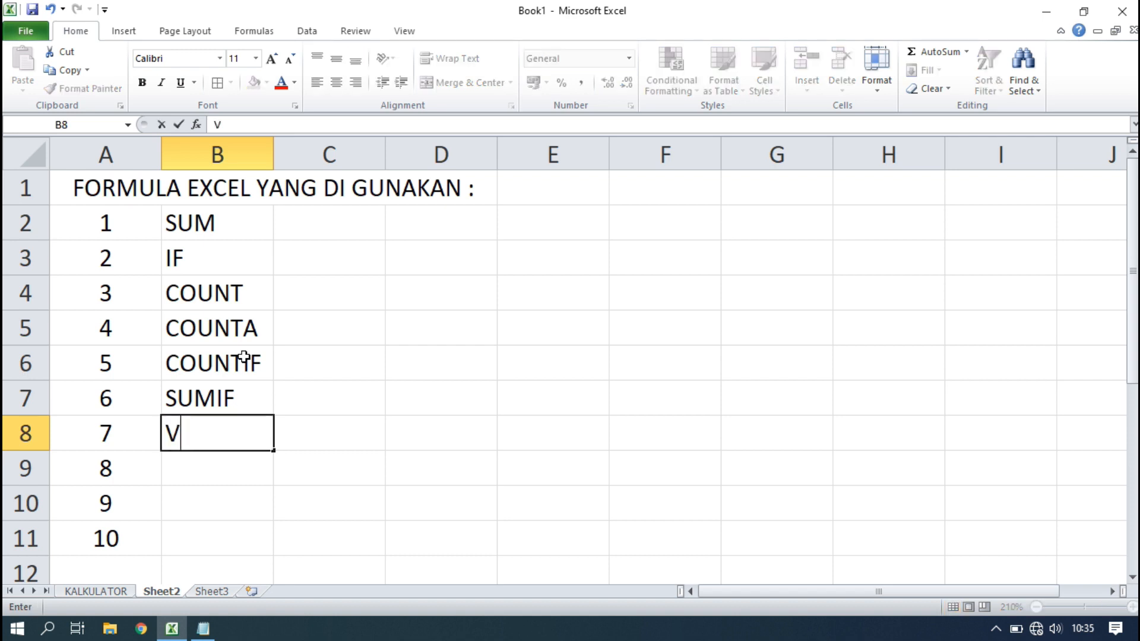
pyautogui.write('LOOKUP')
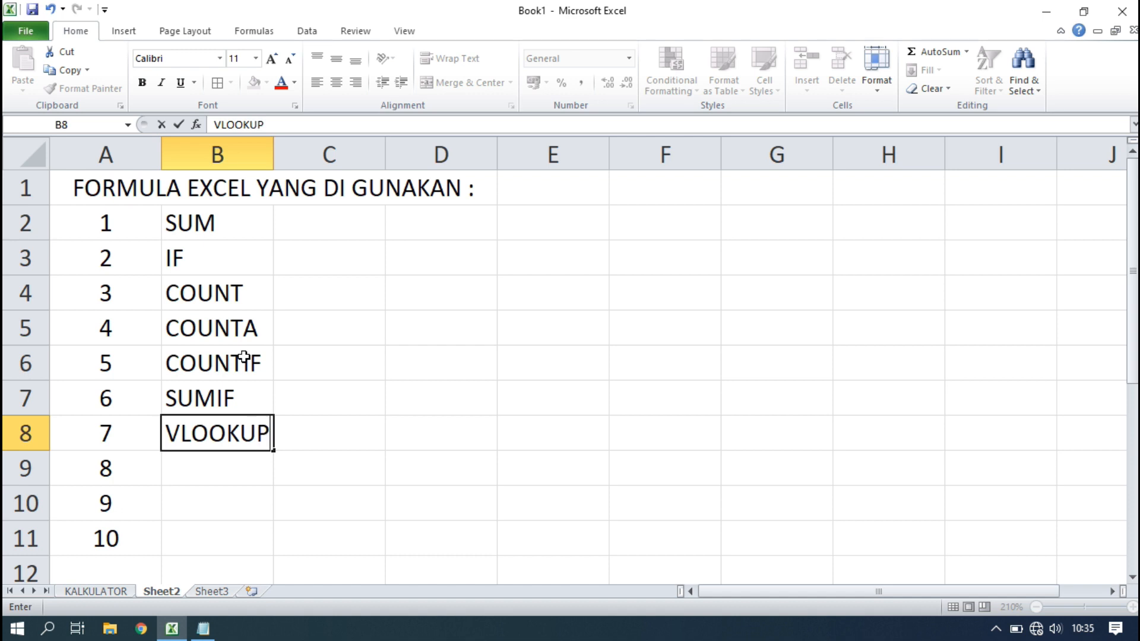
pyautogui.press('Return')
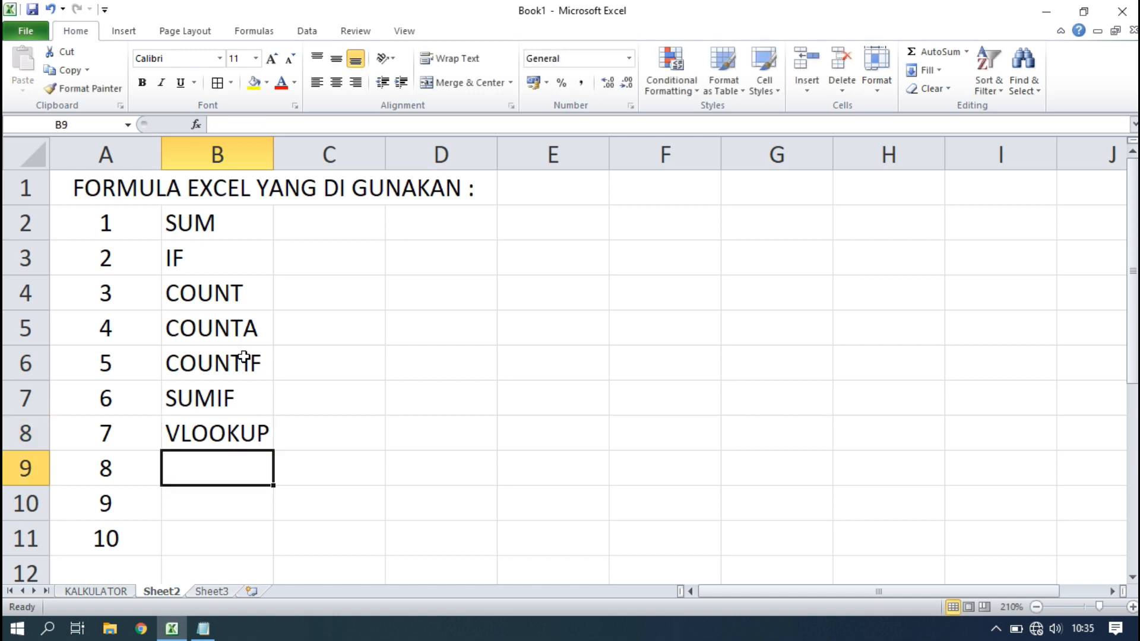
pyautogui.write('H')
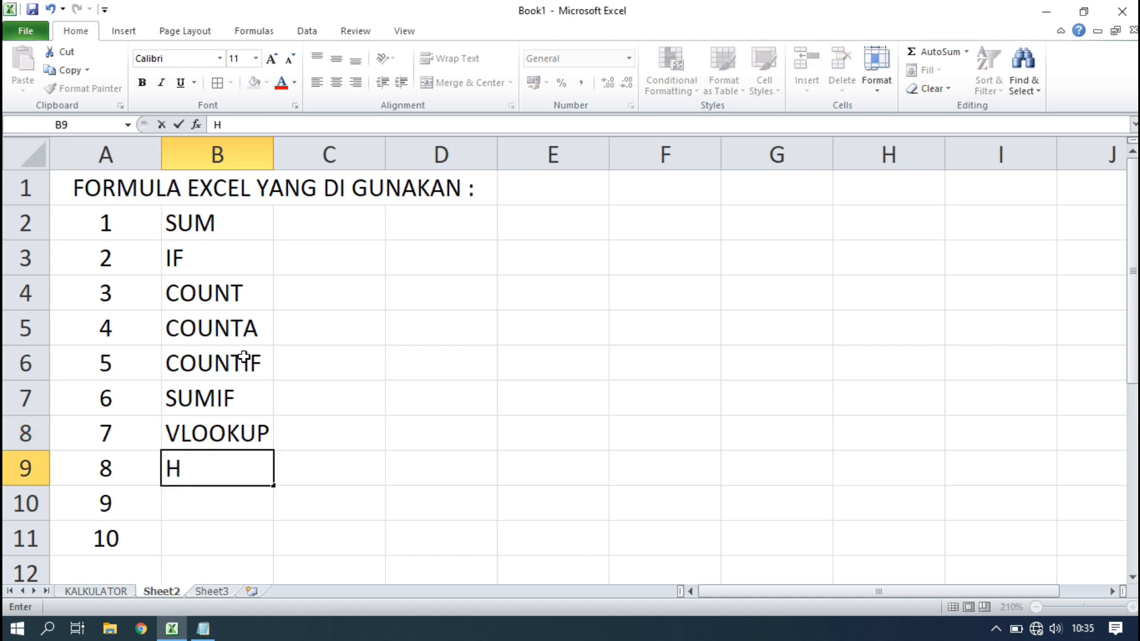
pyautogui.write('LOOKP')
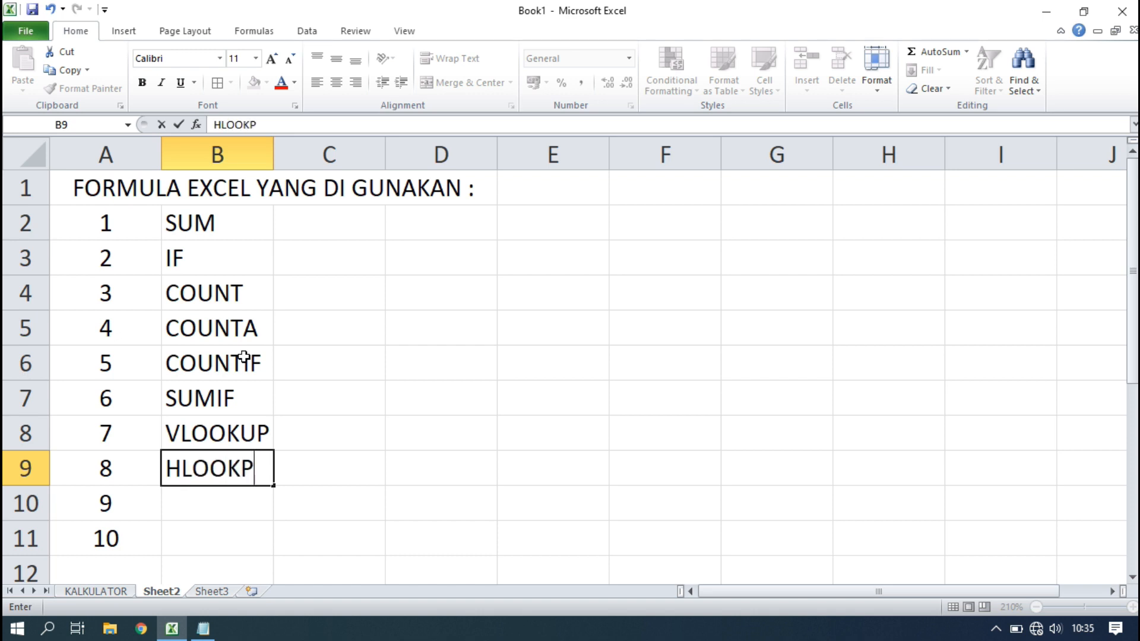
pyautogui.press('BackSpace')
pyautogui.write('UP')
pyautogui.press('Return')
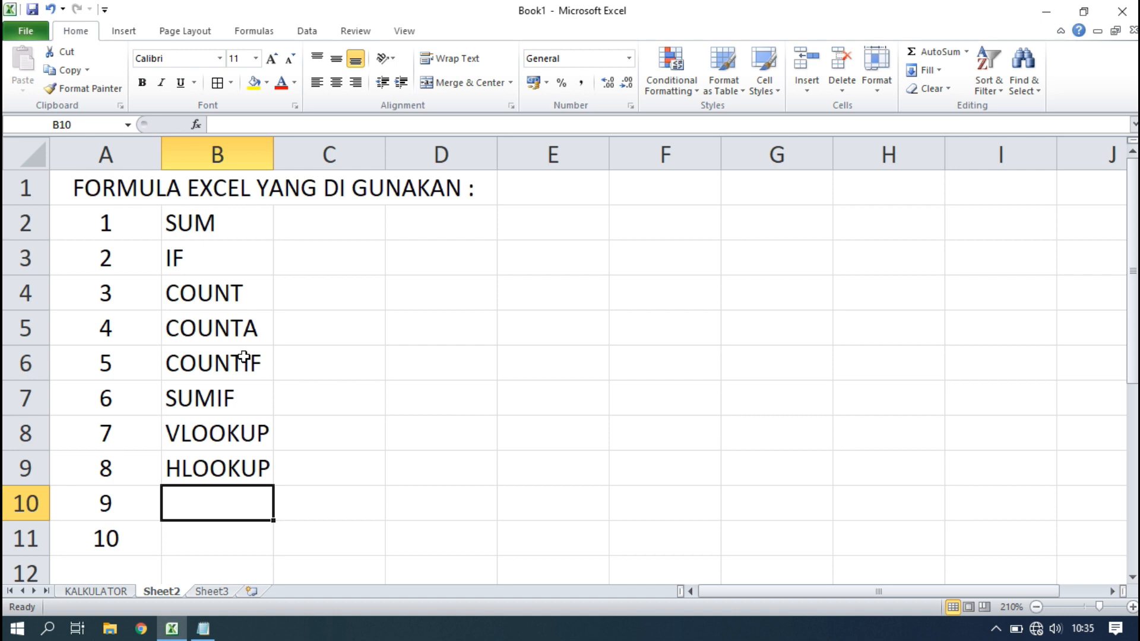
pyautogui.write('UPPER')
pyautogui.press('Return')
pyautogui.write('L')
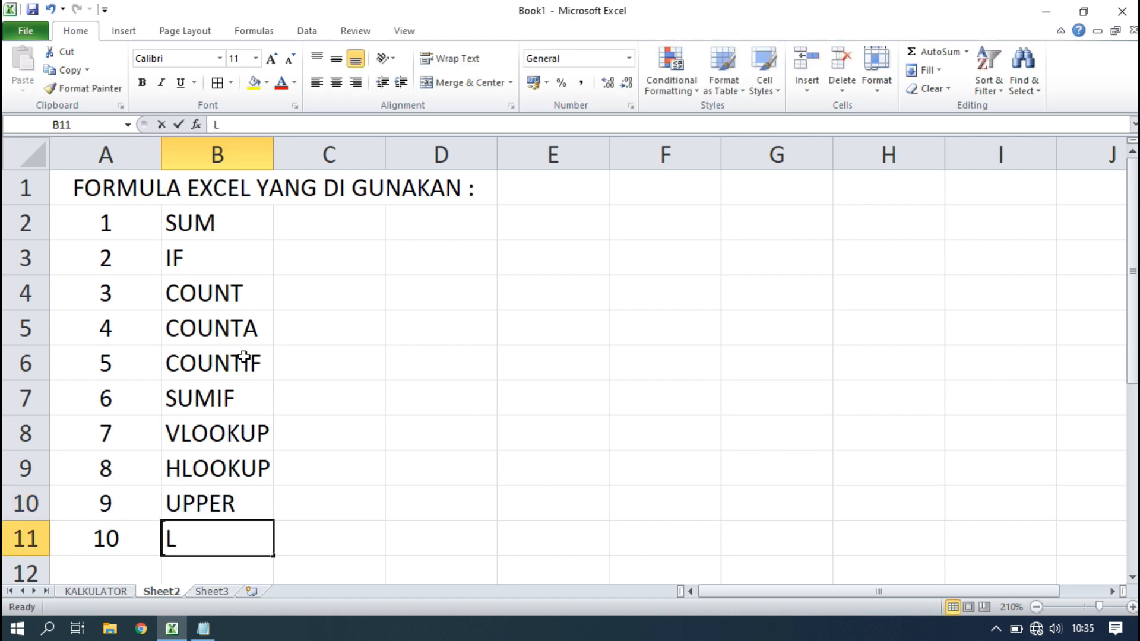
pyautogui.write('OWER')
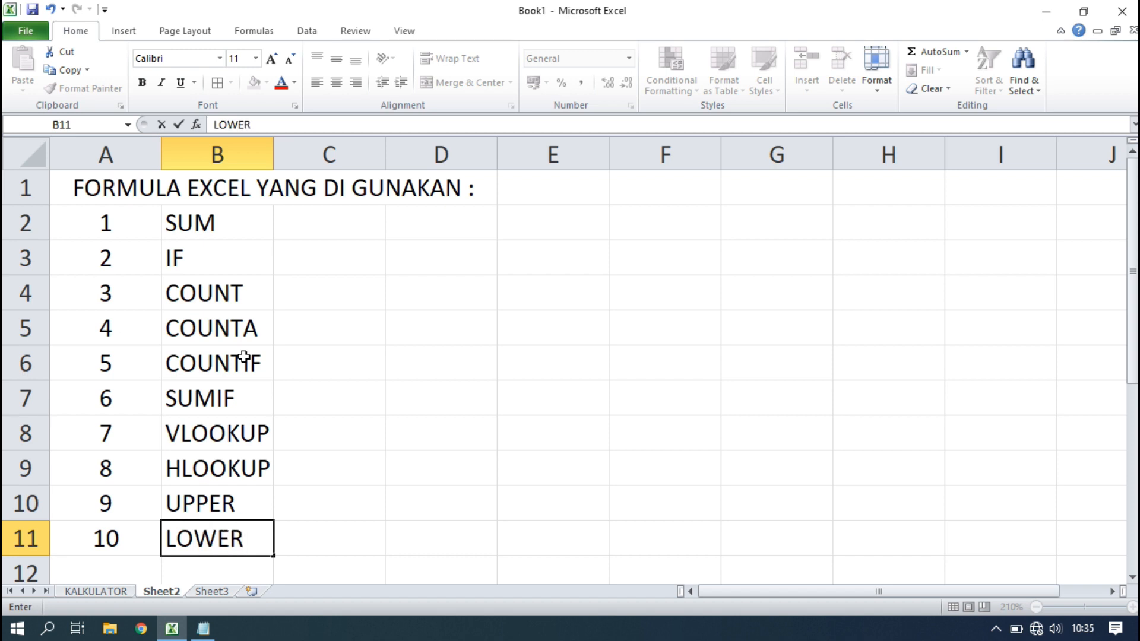
pyautogui.press('Up')
pyautogui.press('Up')
pyautogui.press('Up')
pyautogui.press('Up')
pyautogui.press('Up')
pyautogui.press('Up')
pyautogui.press('Up')
pyautogui.press('Up')
pyautogui.press('Up')
pyautogui.press('Right')
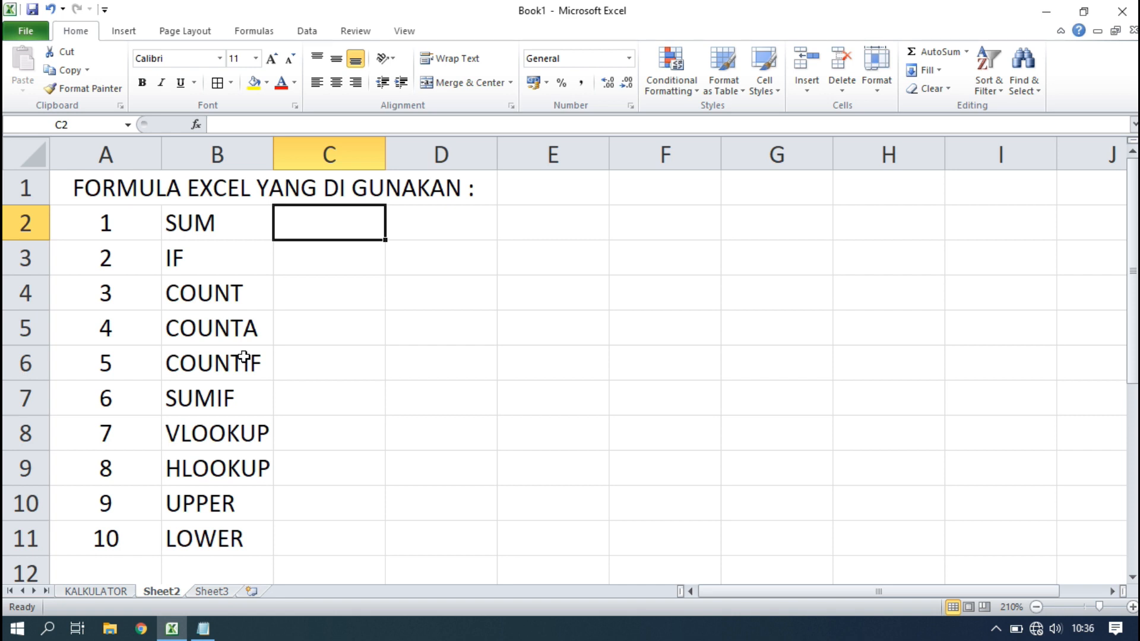
pyautogui.click(457, 224)
# Describe SUM in D2 as MENJUMLAHKAN SEKUMPULAN DATA and IF in D3 with its condition description.
pyautogui.write('MENJUMLAH')
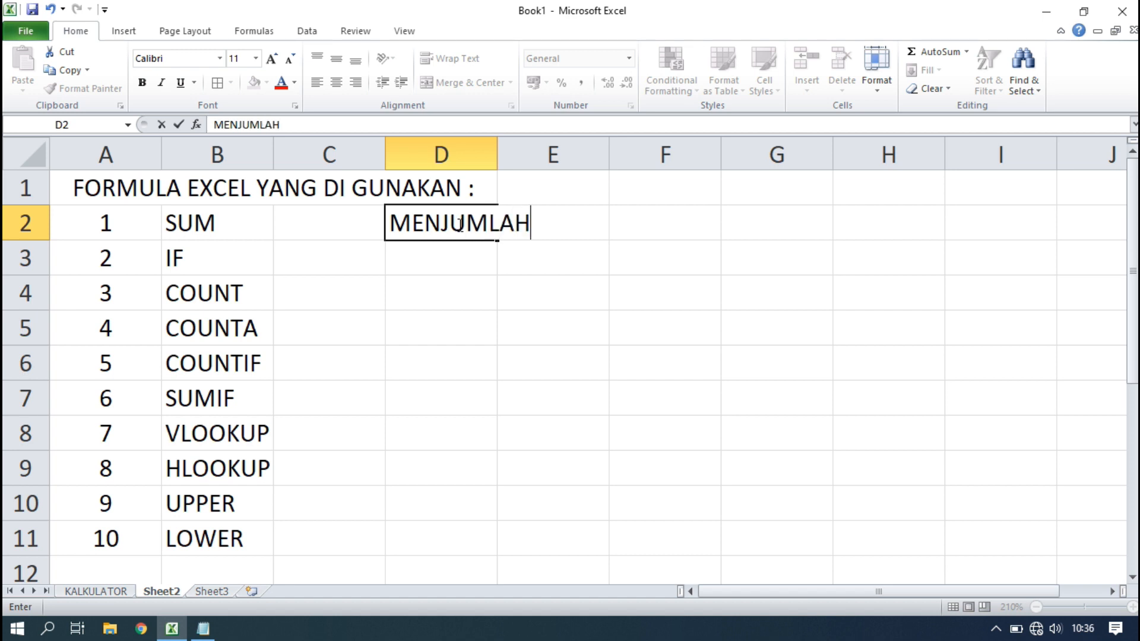
pyautogui.write('KAN')
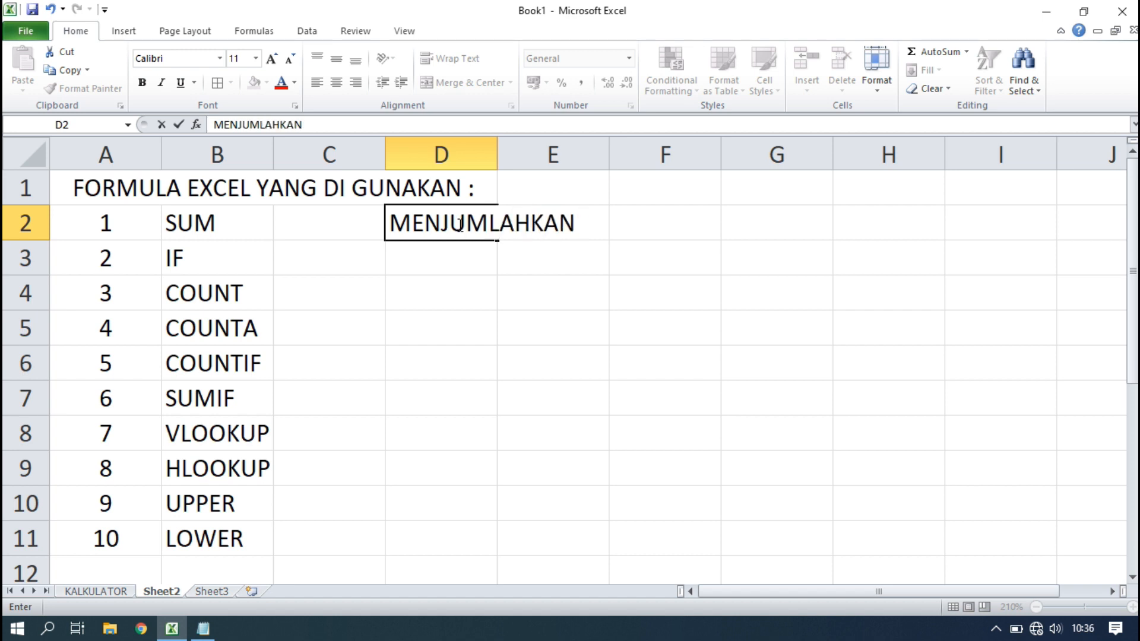
pyautogui.write(' SEKUMP')
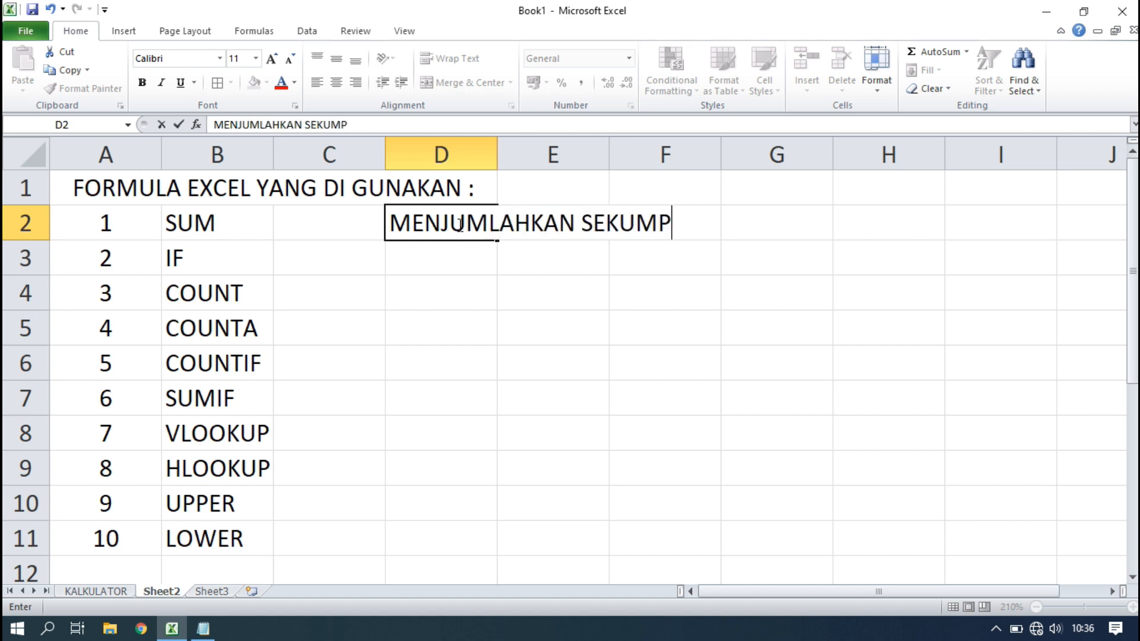
pyautogui.write('ULAN DATA')
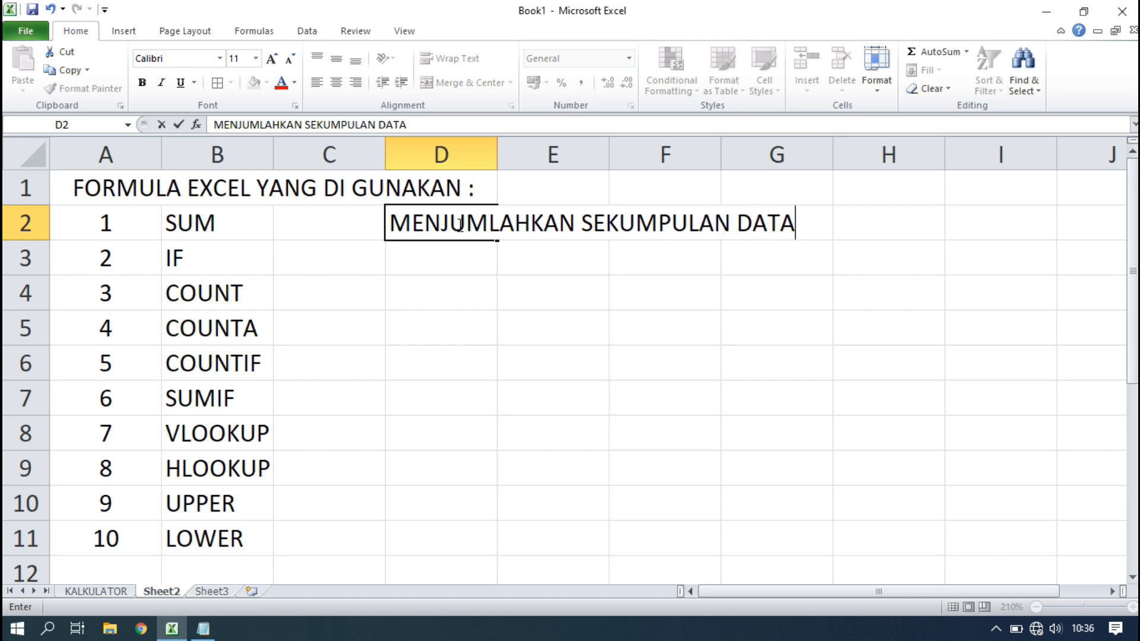
pyautogui.press('Return')
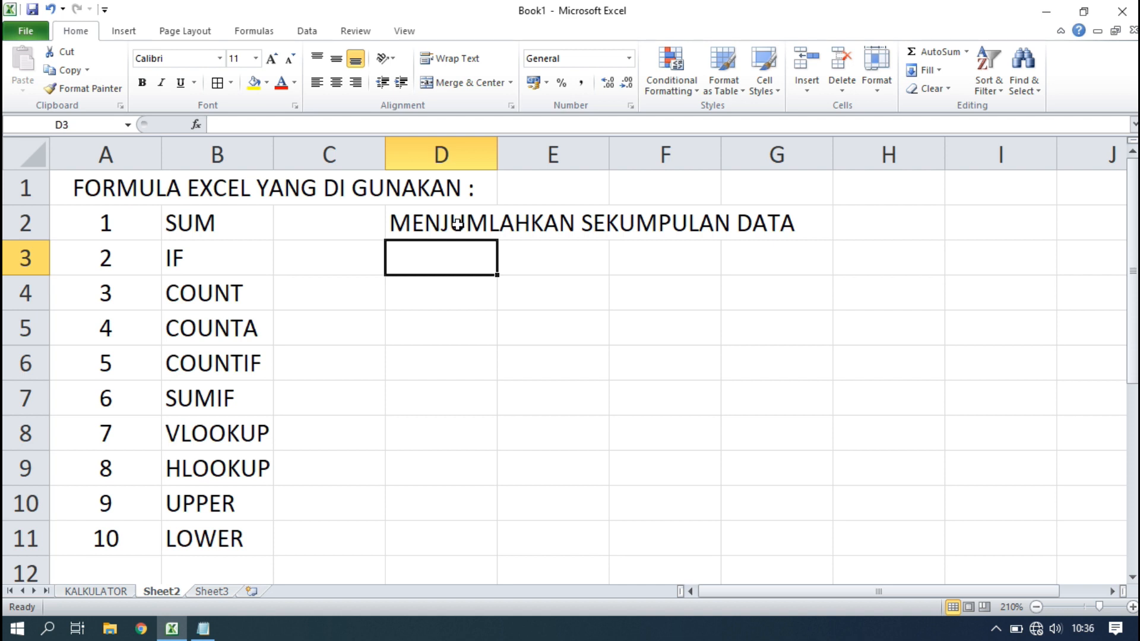
pyautogui.write('MENGAM')
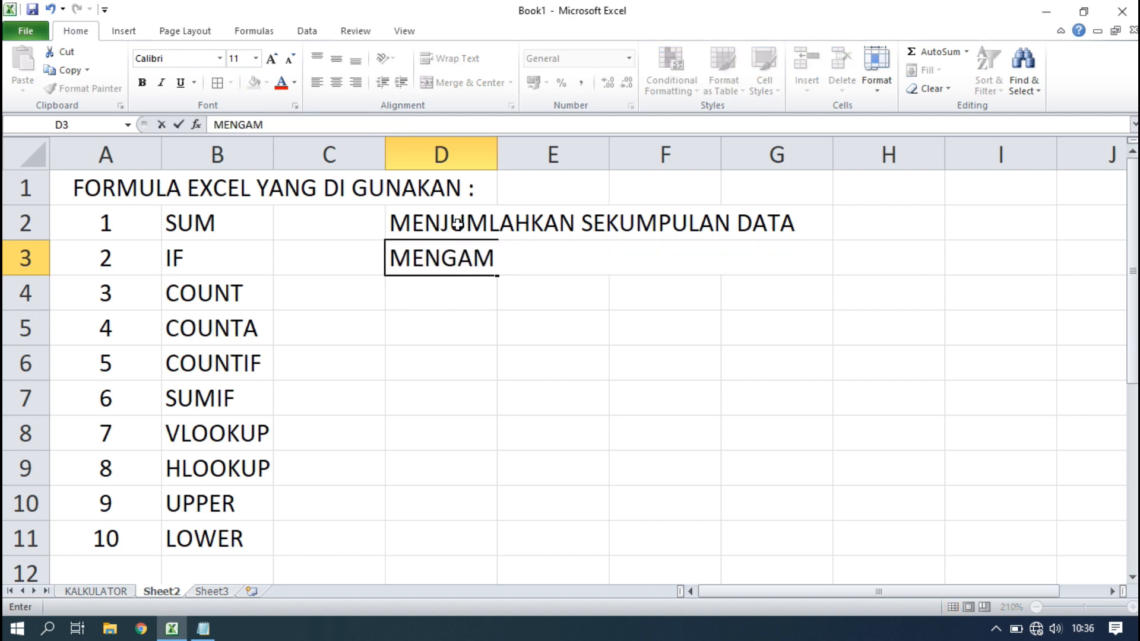
pyautogui.write('BIL SALAH SATU ')
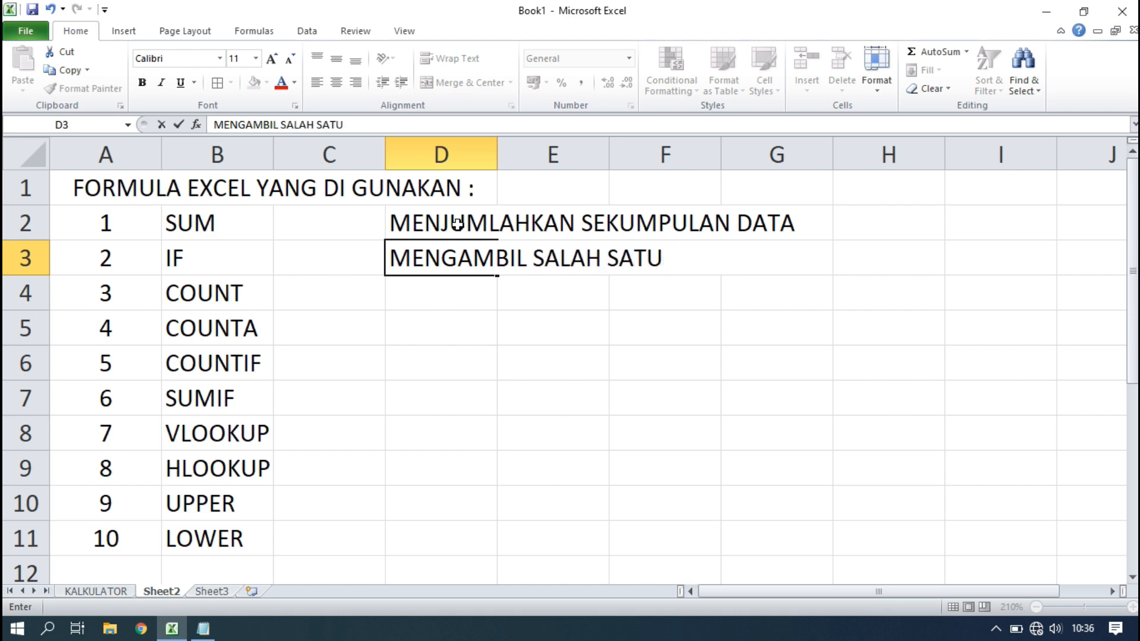
pyautogui.write('DARI DU')
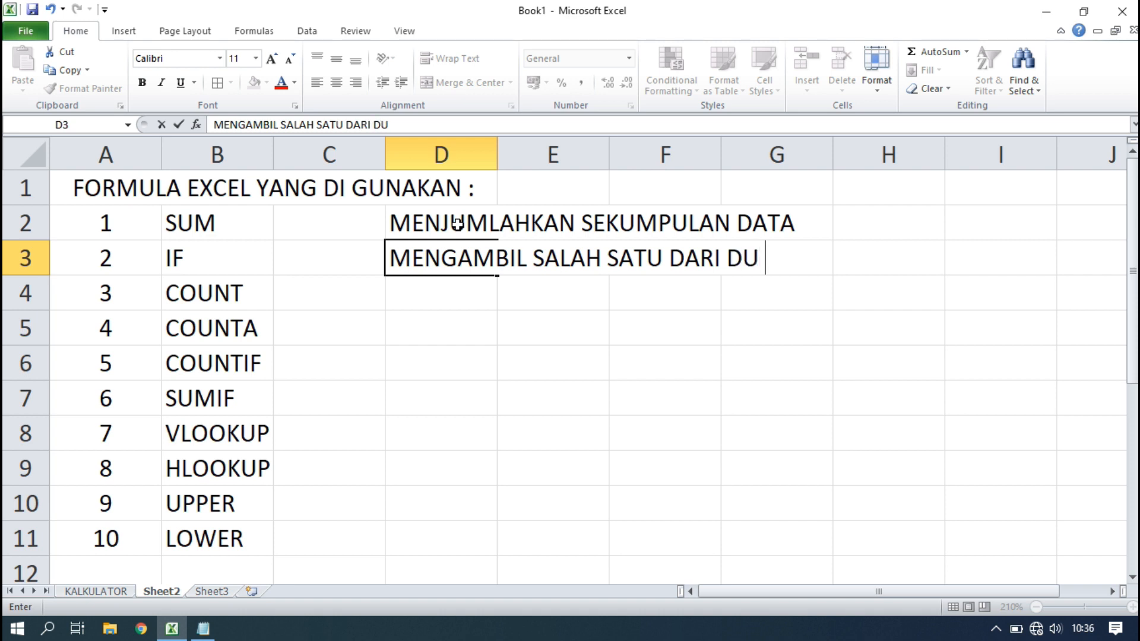
pyautogui.press('BackSpace')
pyautogui.write('A NILAI ')
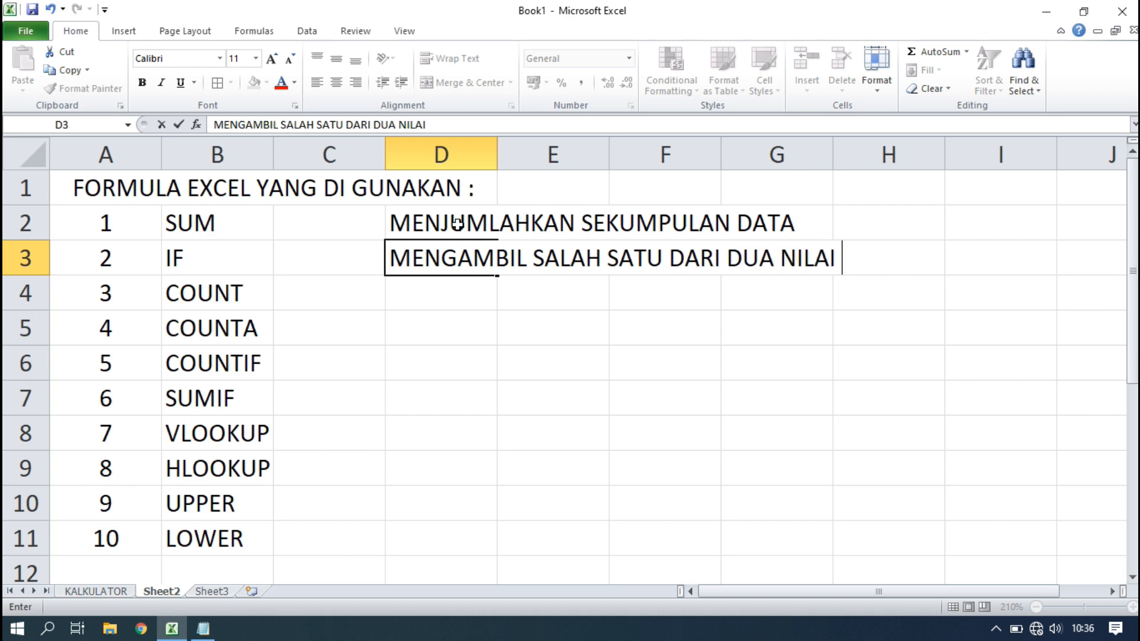
pyautogui.write('BERDASA')
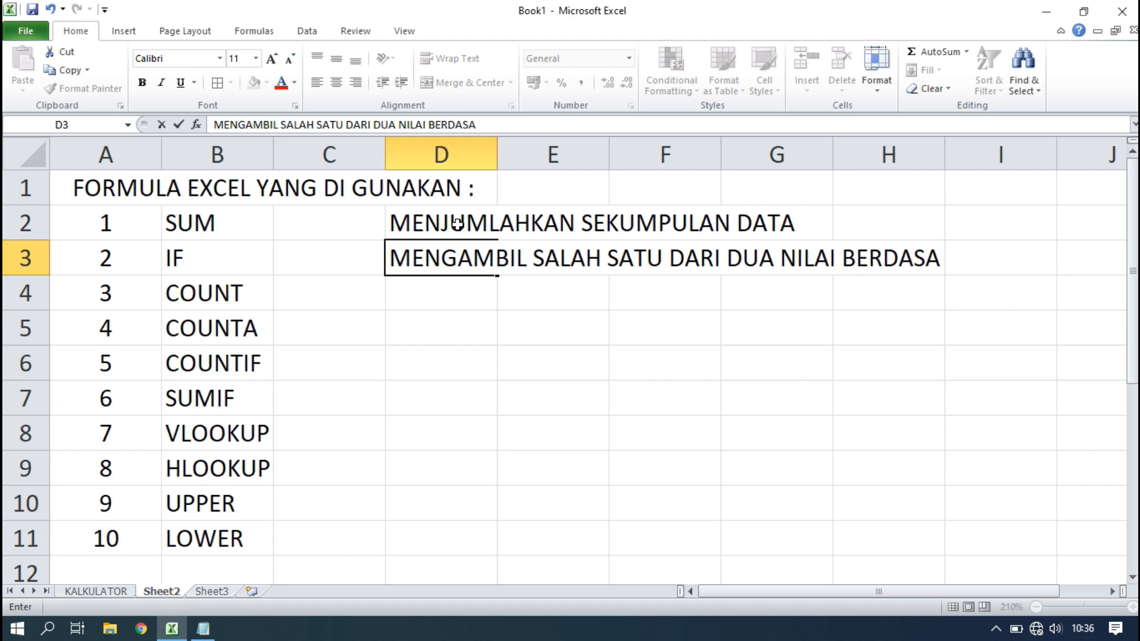
pyautogui.write('RKAN KONDISI')
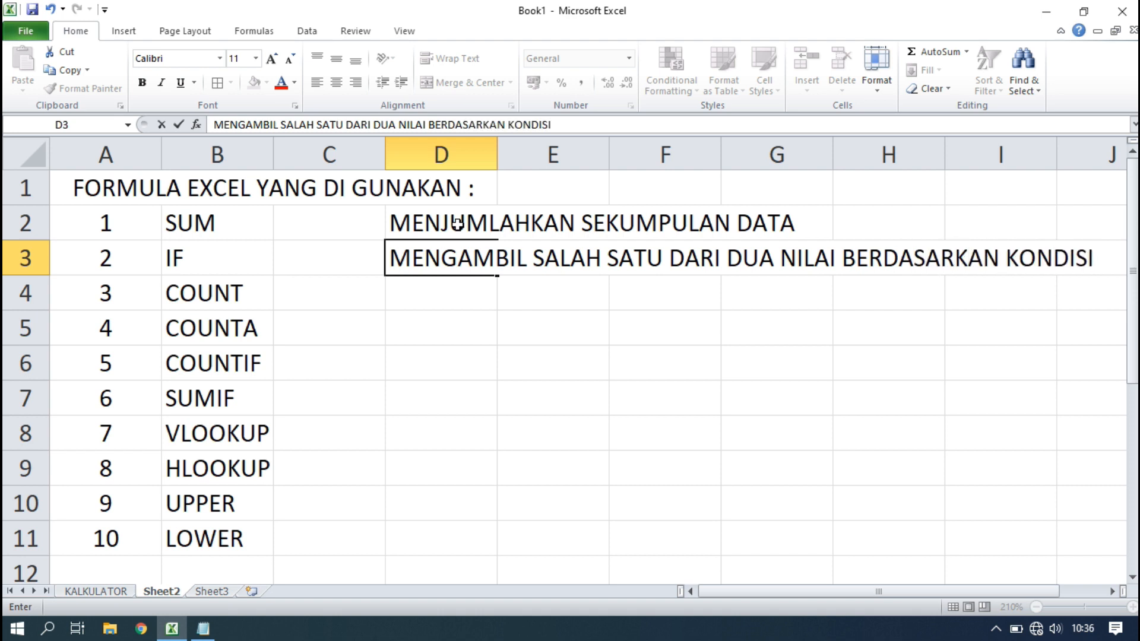
pyautogui.press('Return')
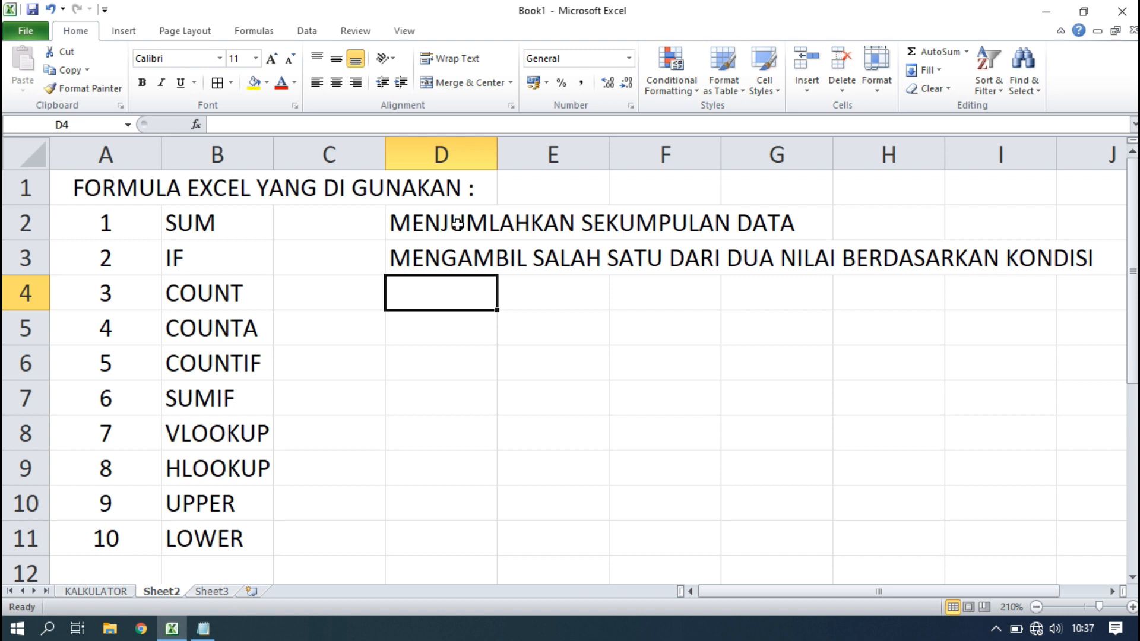
# Enter UNTUK MENGHITUNG JUMLAH CELL YANG BERISI DATA in D4 beside COUNT.
pyautogui.write('UNTU')
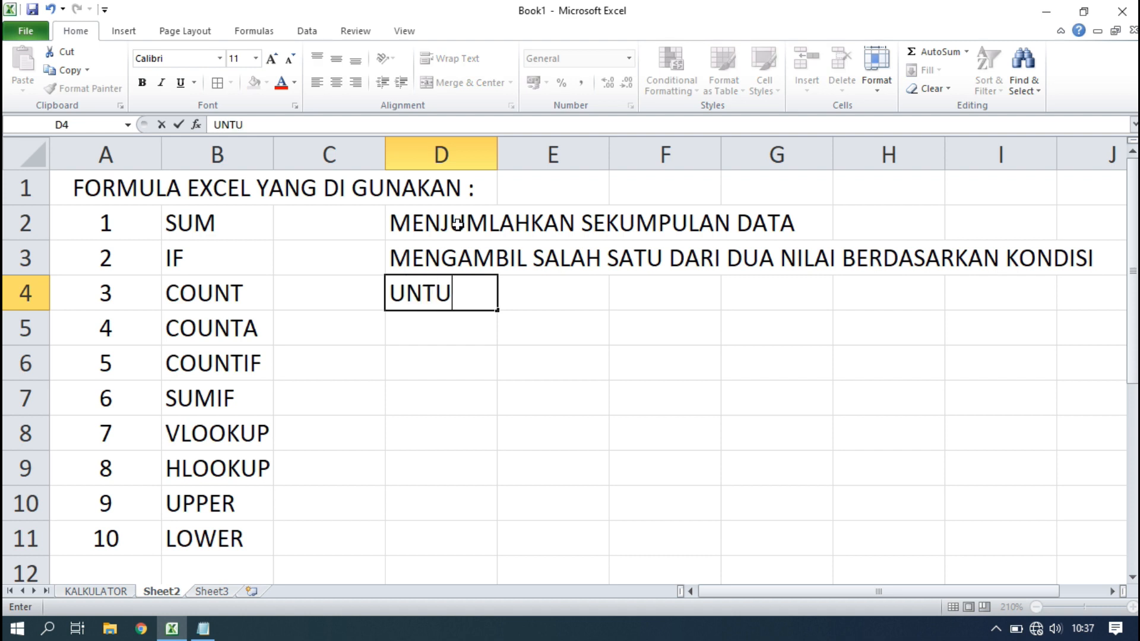
pyautogui.write('K MENGHI')
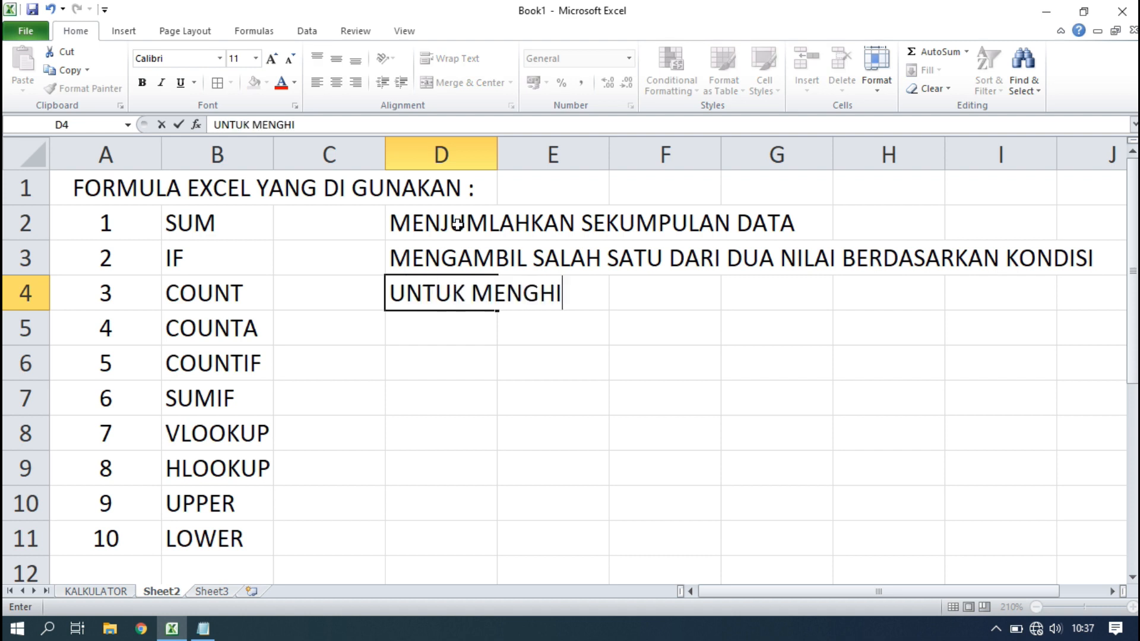
pyautogui.write('TUNG JUMLAH ')
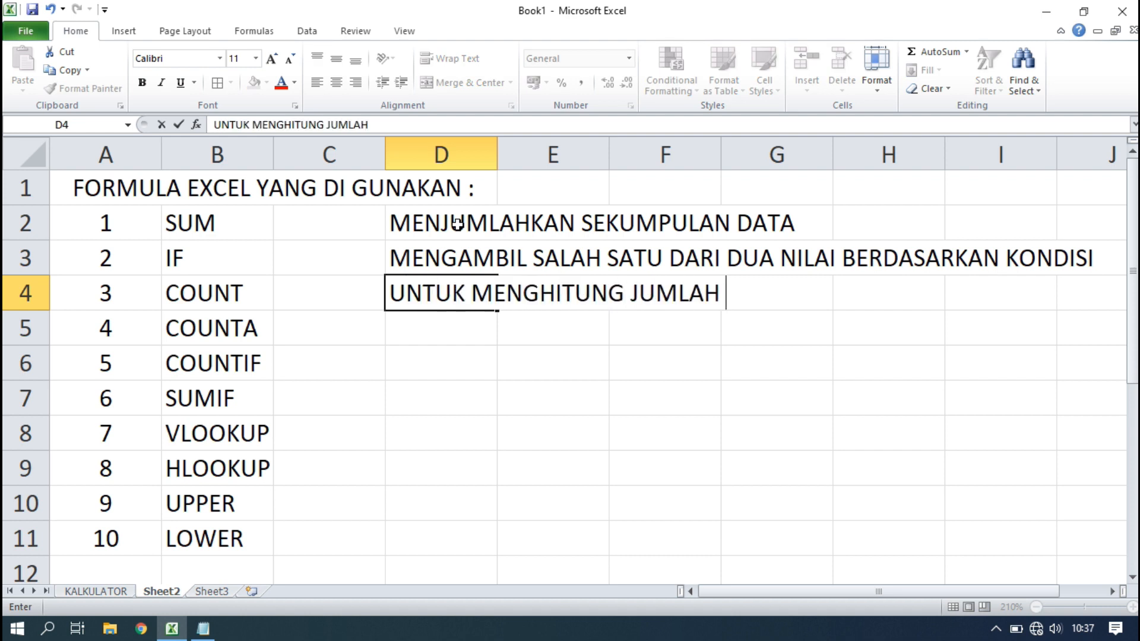
pyautogui.write('CELL YANG')
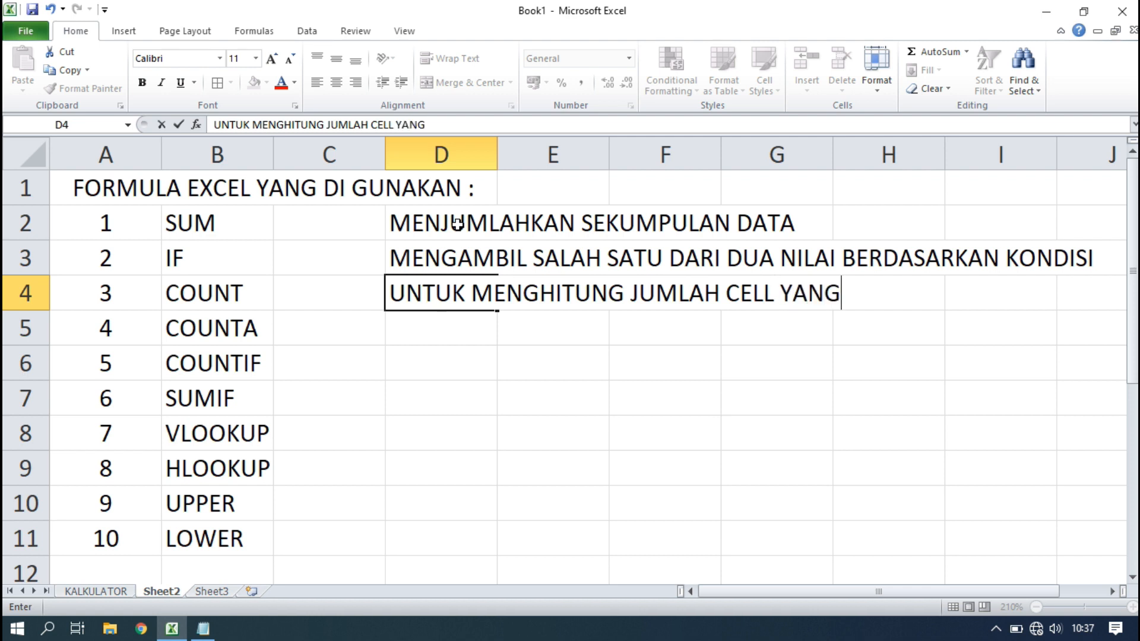
pyautogui.write(' BER')
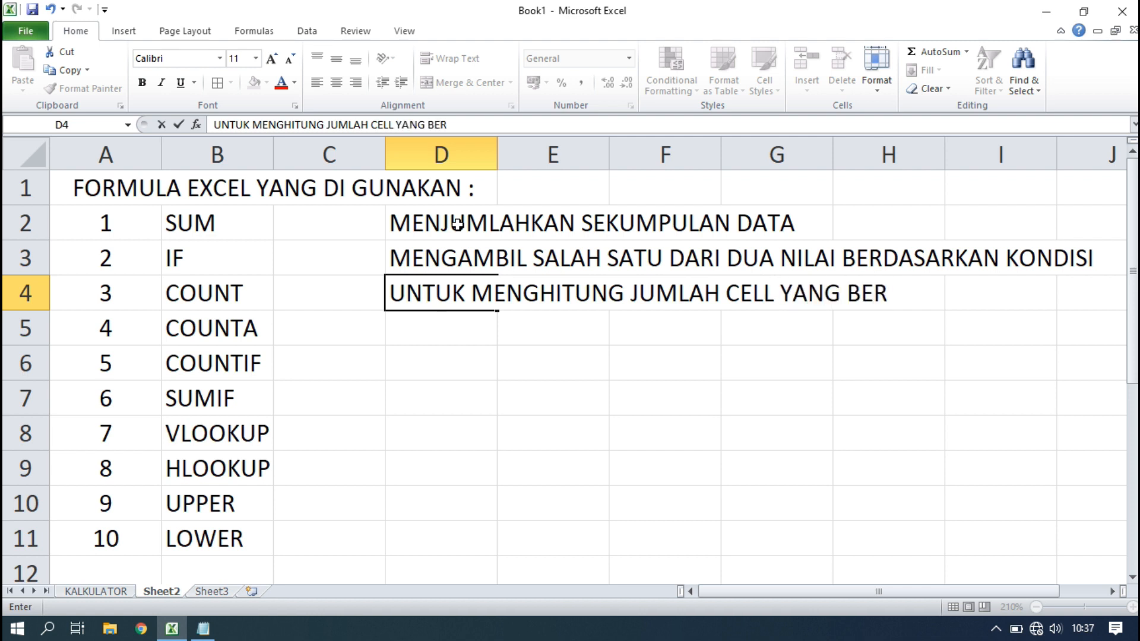
pyautogui.write('ISI DATA')
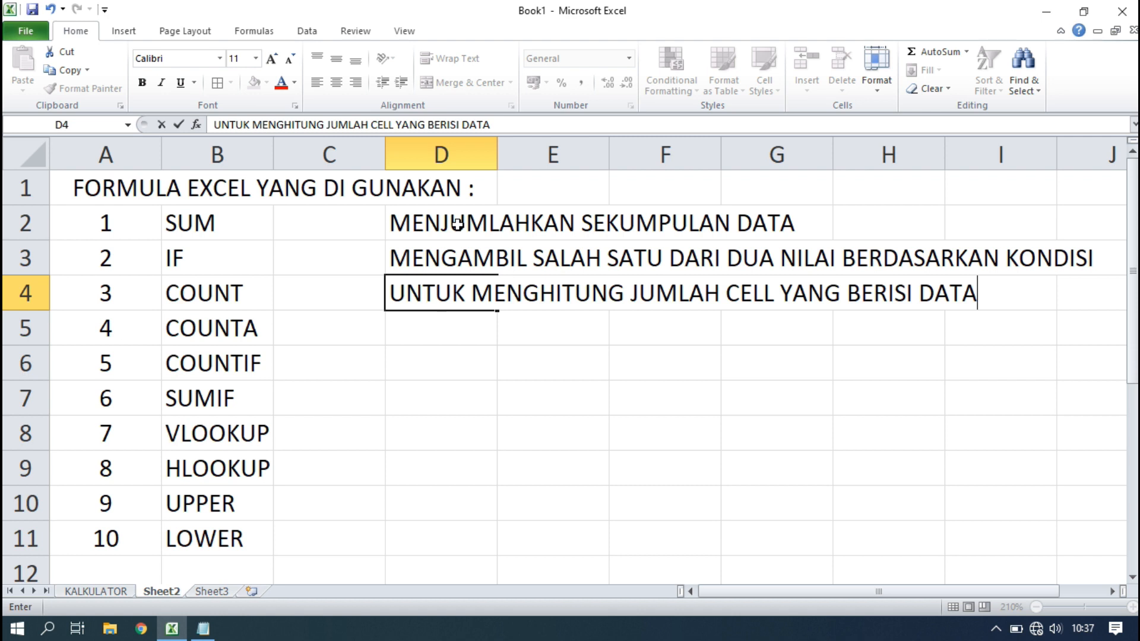
pyautogui.press('Return')
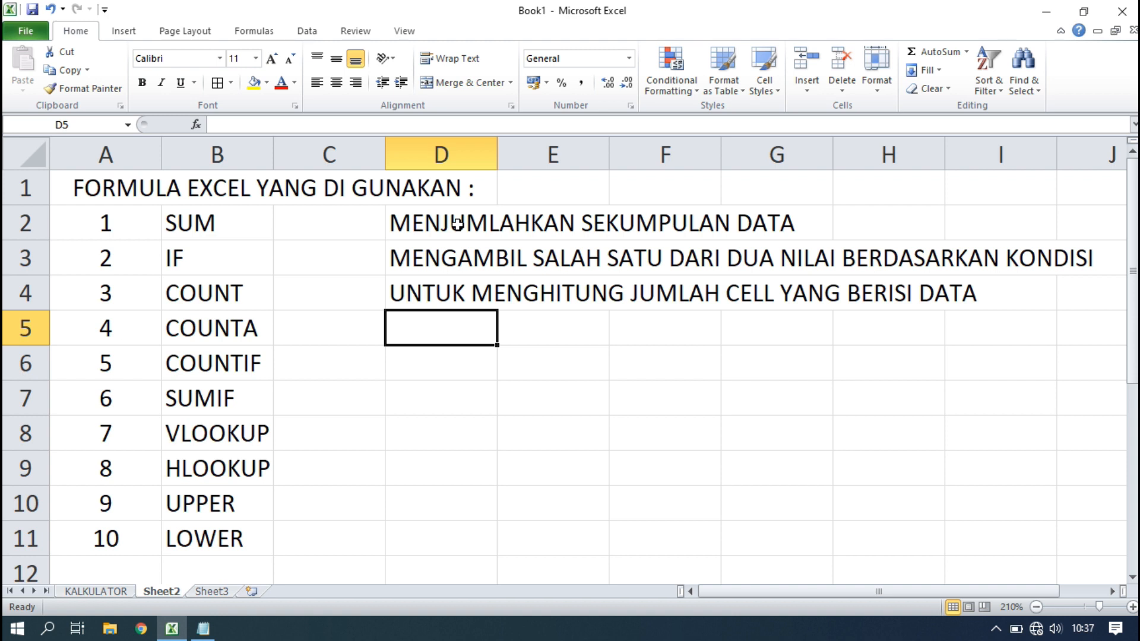
# Copy the COUNT description from D4 into D5.
pyautogui.click(462, 291)
pyautogui.hotkey('ctrl', 'c')
pyautogui.click(452, 333)
pyautogui.press('Return')
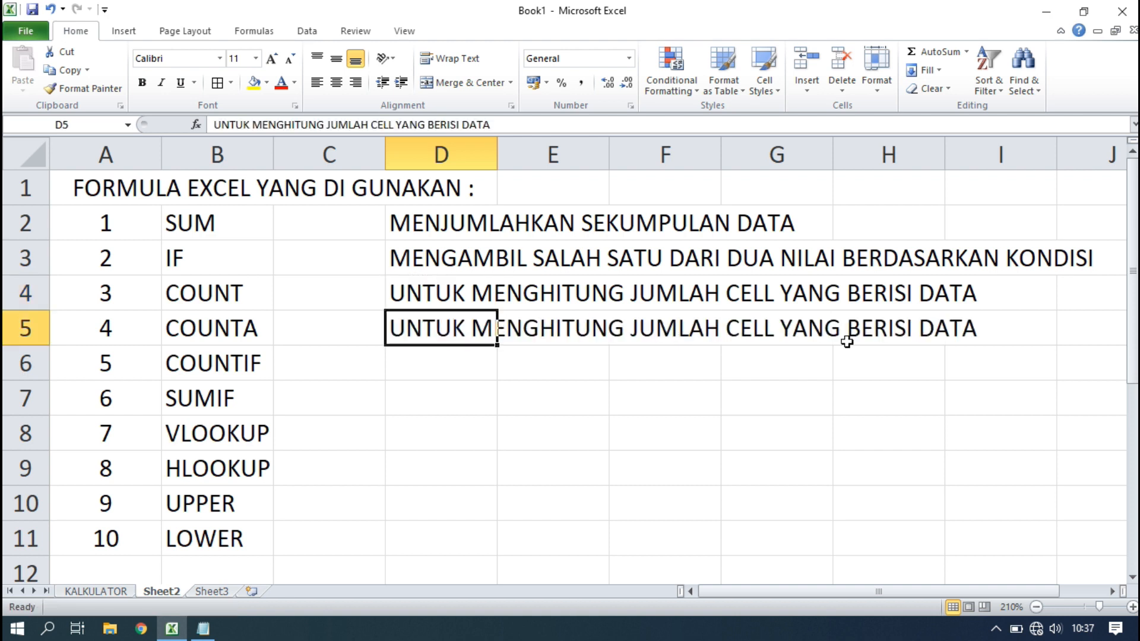
pyautogui.click(979, 327)
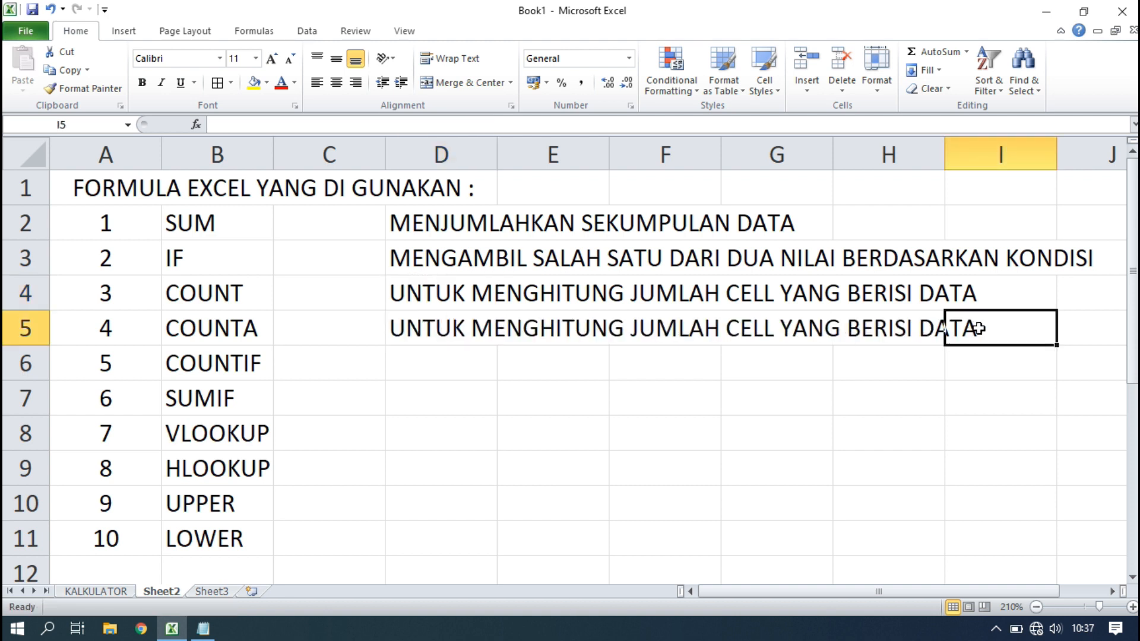
# Try adding BERDASARKAN KONDISI to D5, then remove it and leave the copied text.
pyautogui.click(423, 321)
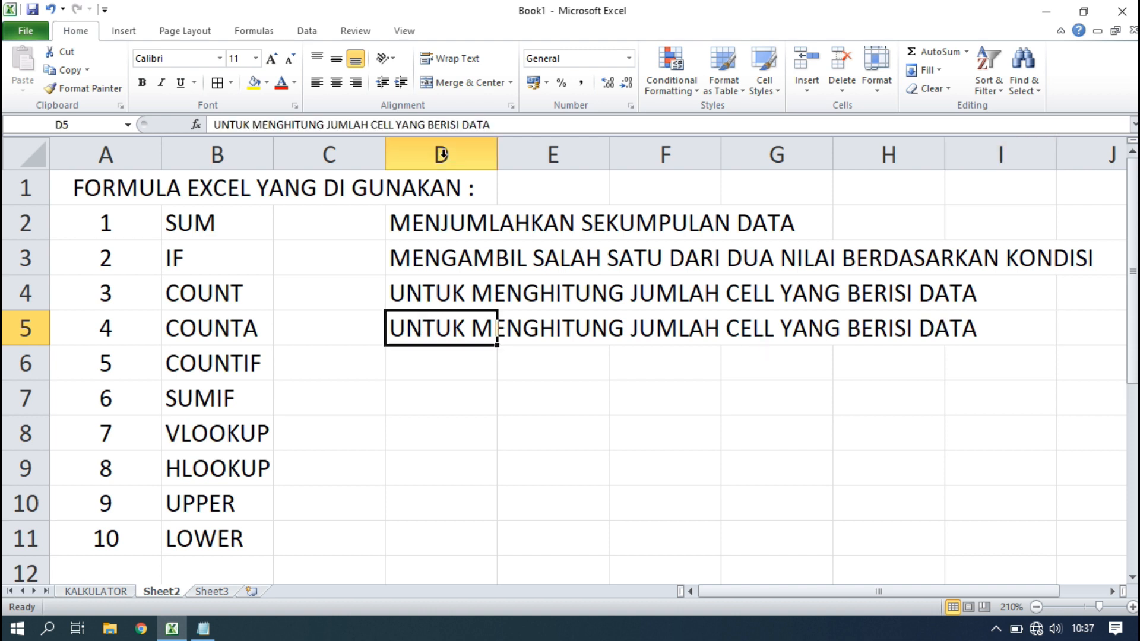
pyautogui.click(524, 123)
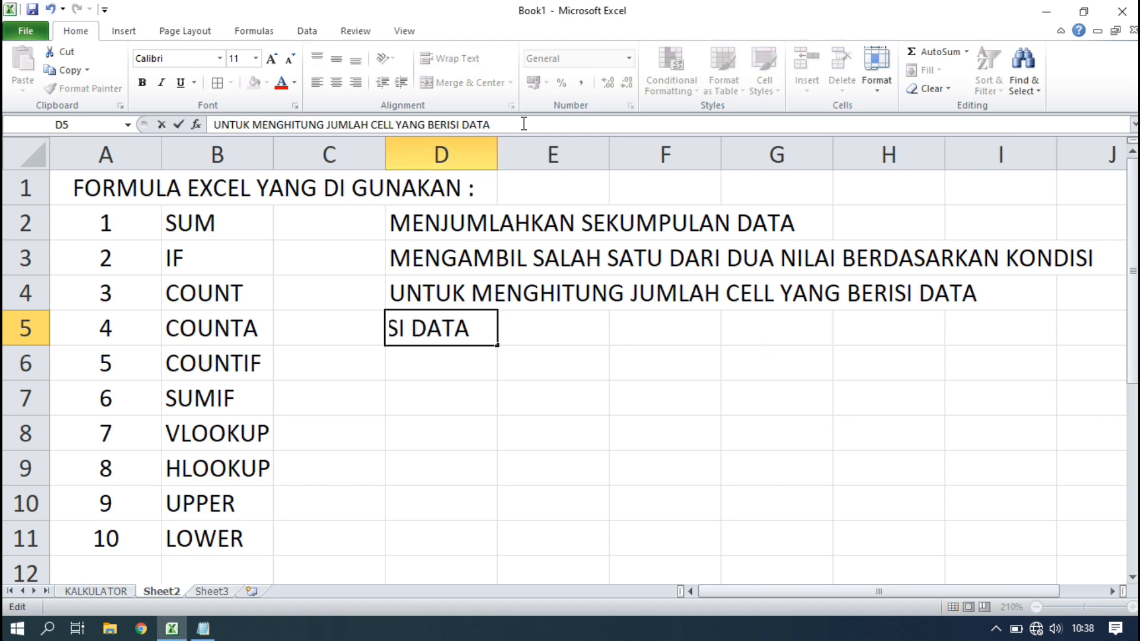
pyautogui.write('BERDASARKAN KONS')
pyautogui.press('BackSpace')
pyautogui.write('D')
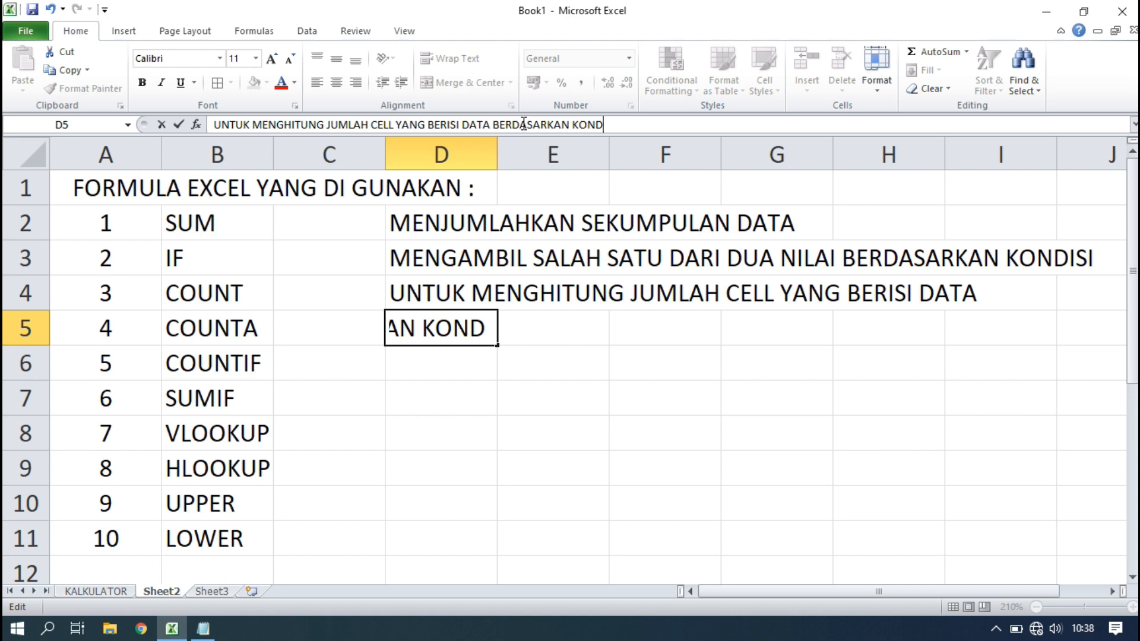
pyautogui.press('BackSpace')
pyautogui.press('BackSpace')
pyautogui.press('BackSpace')
pyautogui.press('BackSpace')
pyautogui.press('BackSpace')
pyautogui.press('BackSpace')
pyautogui.press('BackSpace')
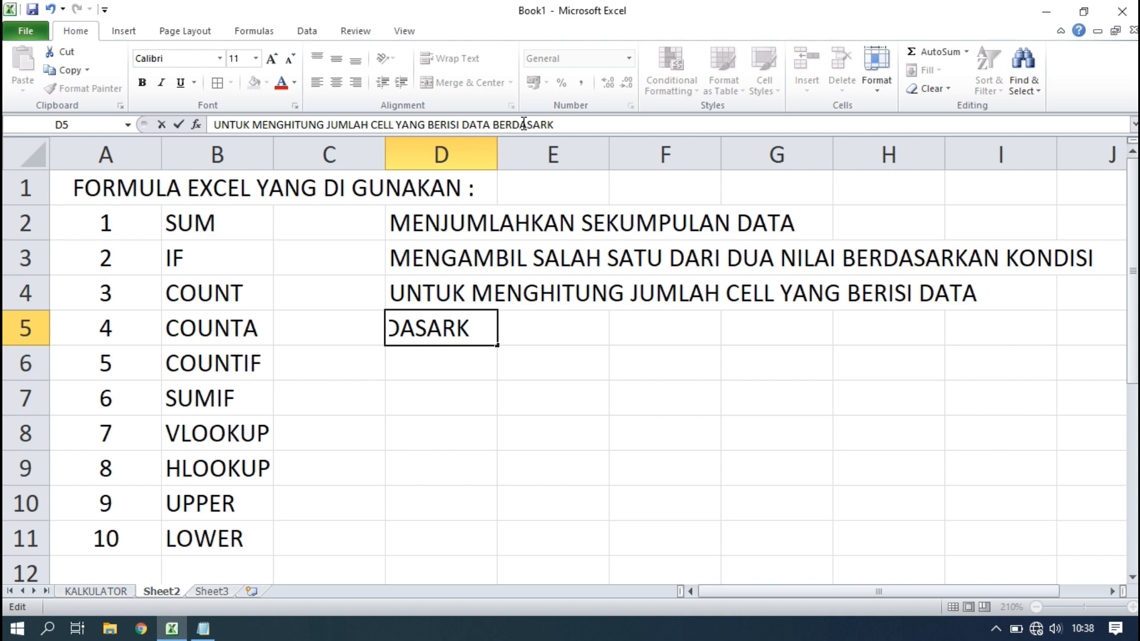
pyautogui.press('BackSpace')
pyautogui.press('BackSpace')
pyautogui.press('BackSpace')
pyautogui.press('BackSpace')
pyautogui.press('BackSpace')
pyautogui.press('BackSpace')
pyautogui.press('BackSpace')
pyautogui.press('BackSpace')
pyautogui.press('BackSpace')
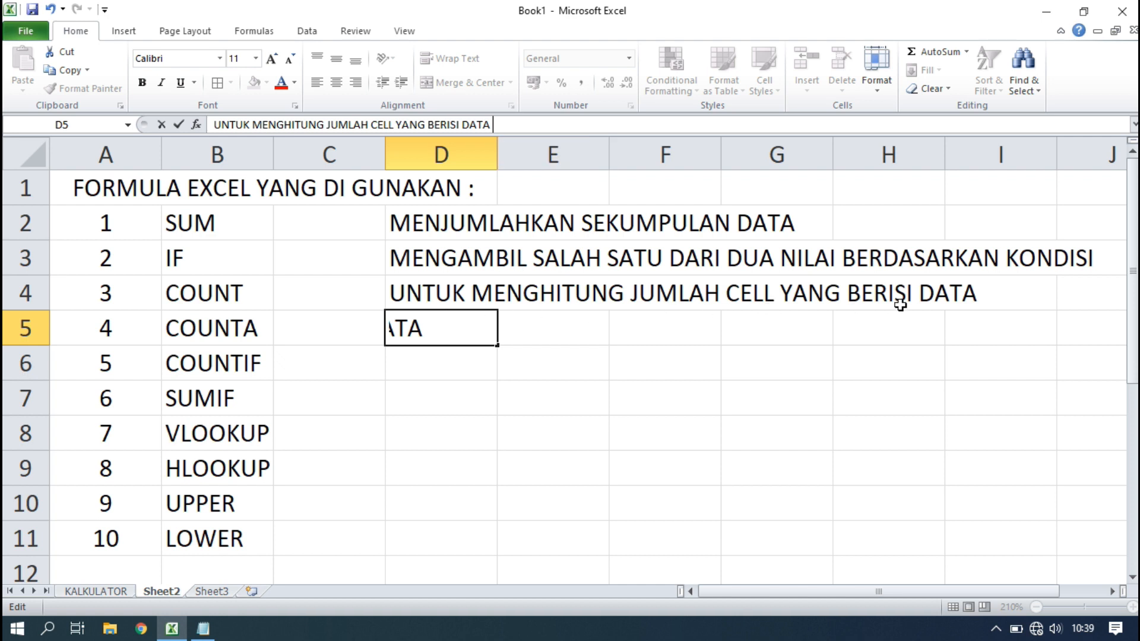
pyautogui.click(959, 297)
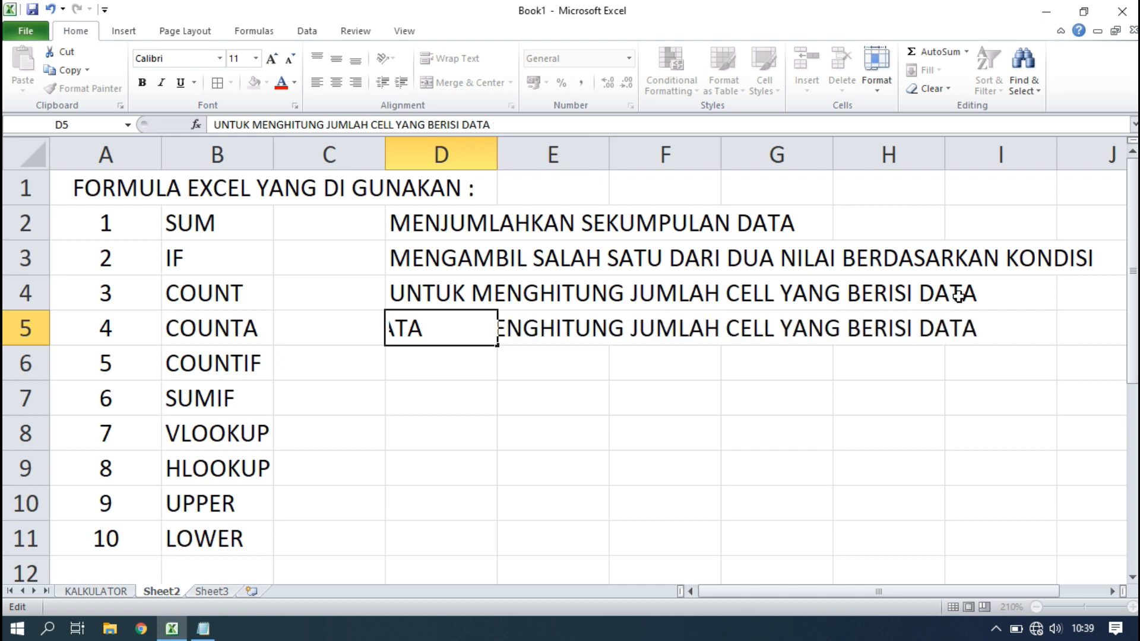
# Append (ANGKA) to the COUNT description in D4.
pyautogui.click(432, 279)
pyautogui.click(504, 125)
pyautogui.write('(ANGKA)')
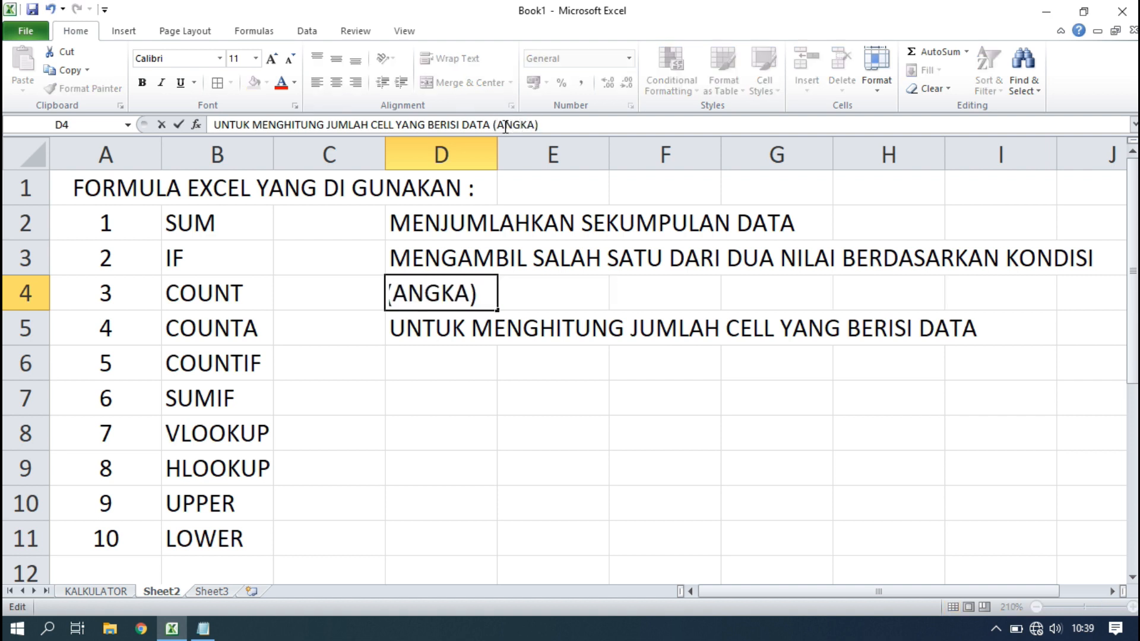
pyautogui.press('Return')
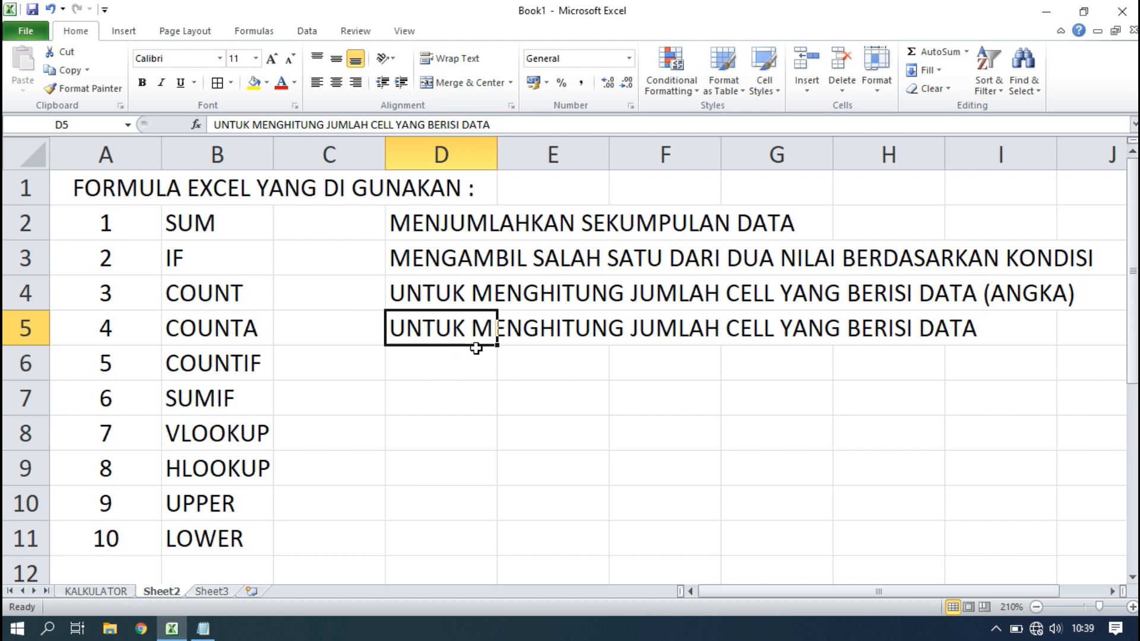
# Append (HURUP) to the COUNTA description in D5.
pyautogui.click(510, 122)
pyautogui.write('(')
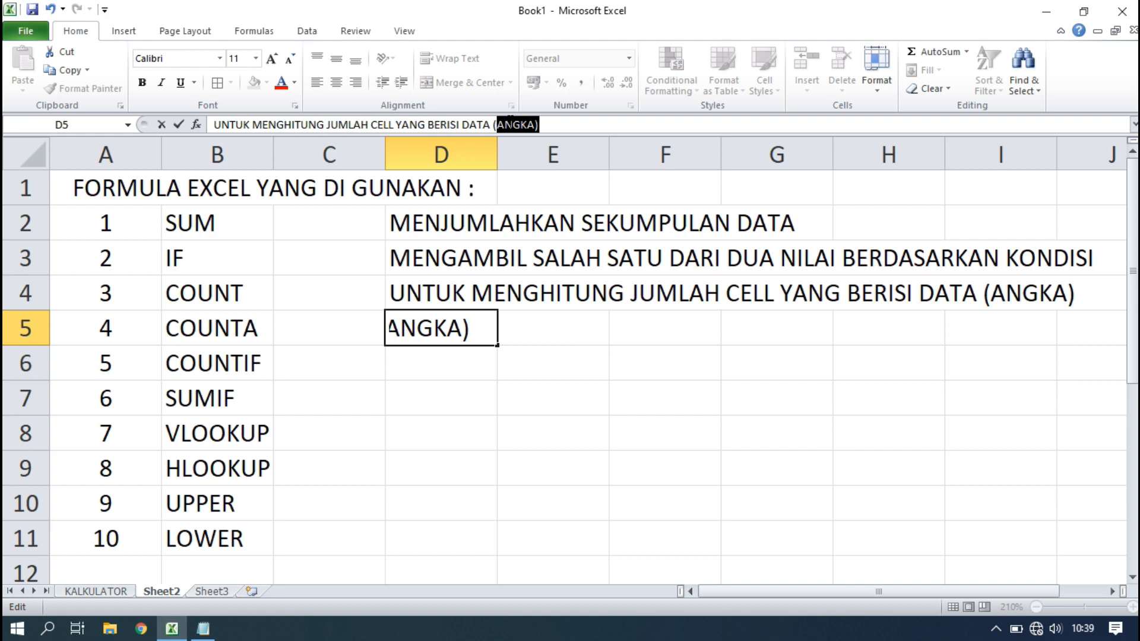
pyautogui.write('HURUP)')
pyautogui.press('Return')
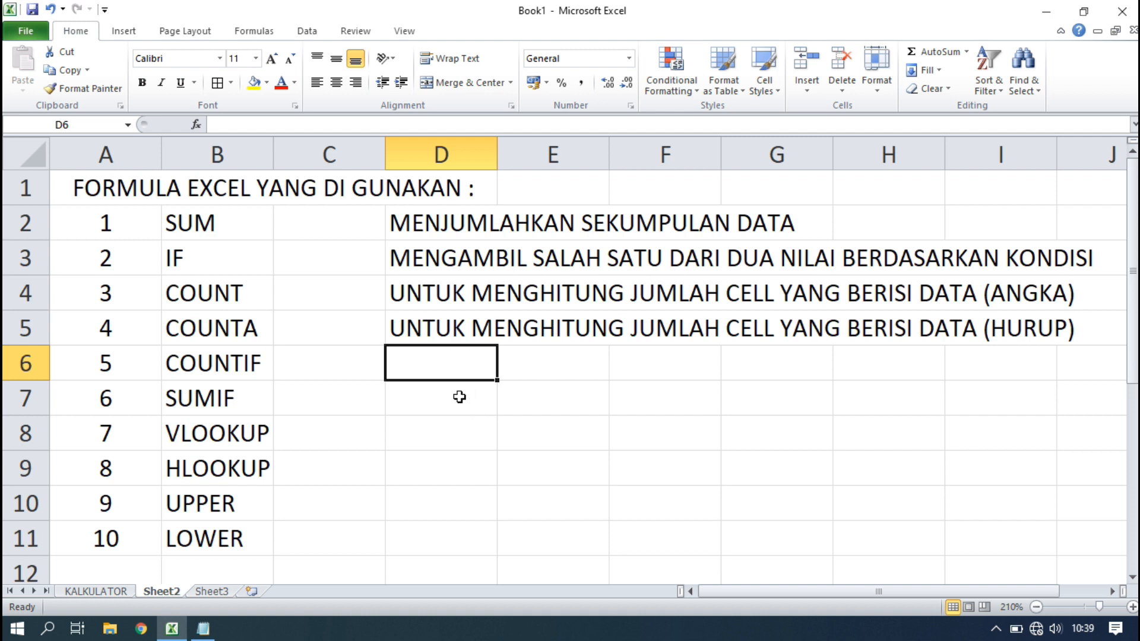
# Copy D5 into D6 and replace (HURUP) with BERDASARKAN KONDISI for COUNTIF.
pyautogui.click(432, 328)
pyautogui.hotkey('ctrl', 'c')
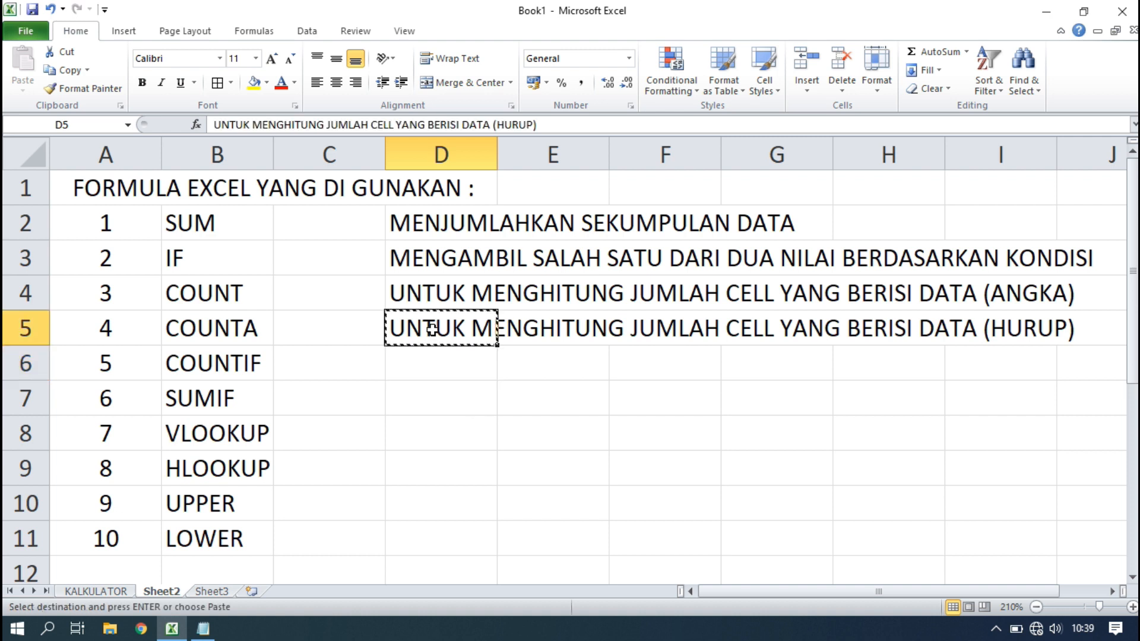
pyautogui.click(439, 373)
pyautogui.hotkey('ctrl', 'v')
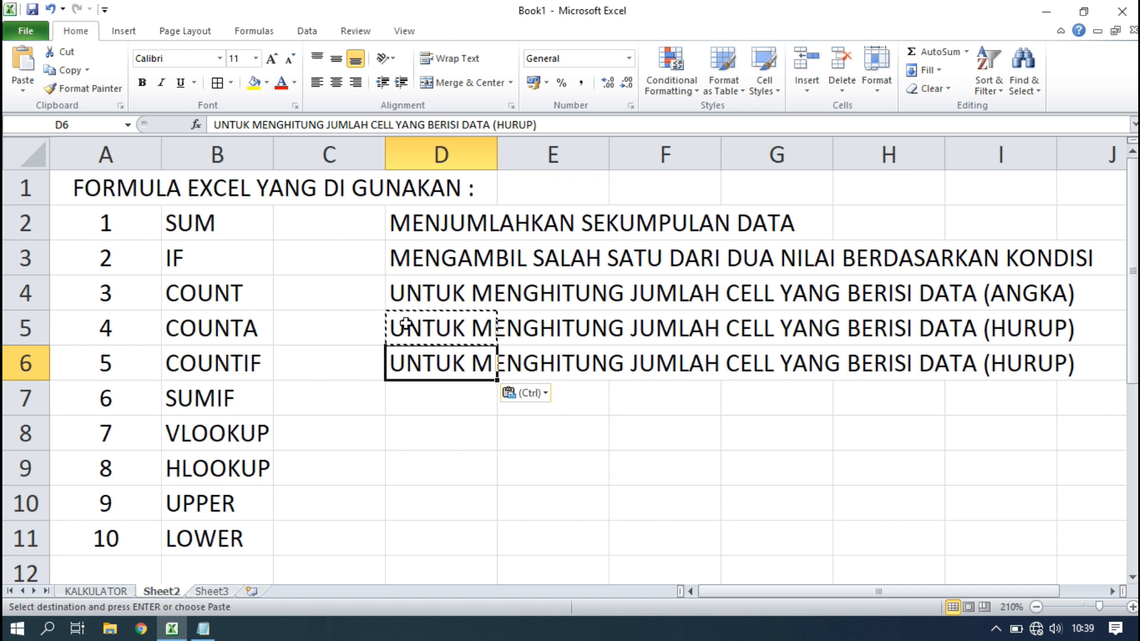
pyautogui.click(552, 125)
pyautogui.press('BackSpace')
pyautogui.press('BackSpace')
pyautogui.press('BackSpace')
pyautogui.press('BackSpace')
pyautogui.press('BackSpace')
pyautogui.press('BackSpace')
pyautogui.press('BackSpace')
pyautogui.press('BackSpace')
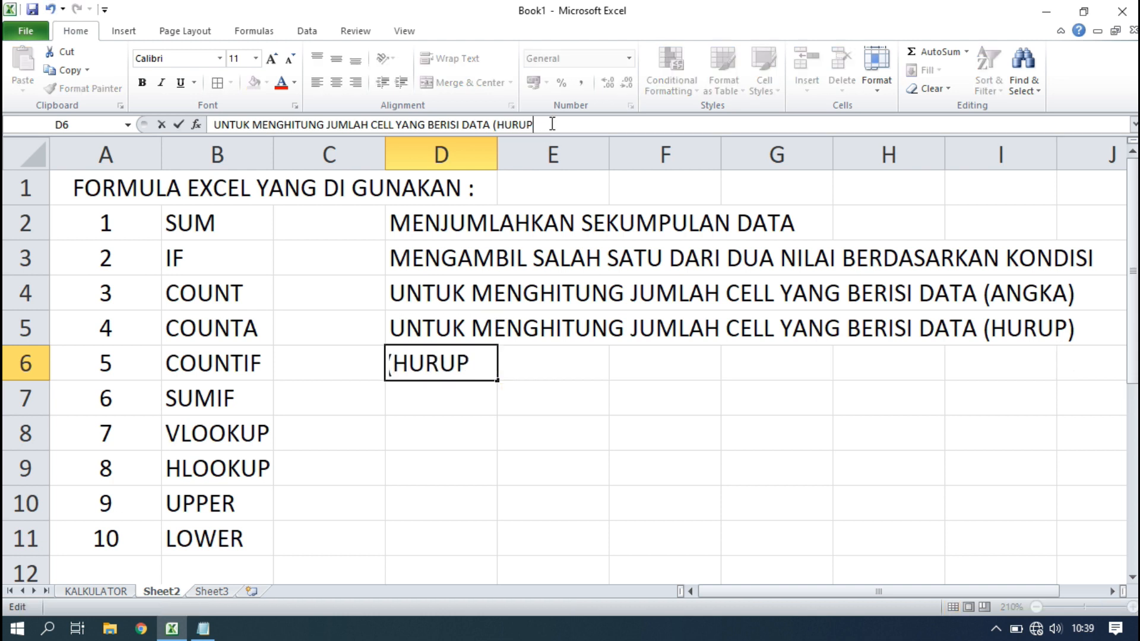
pyautogui.write('BERD')
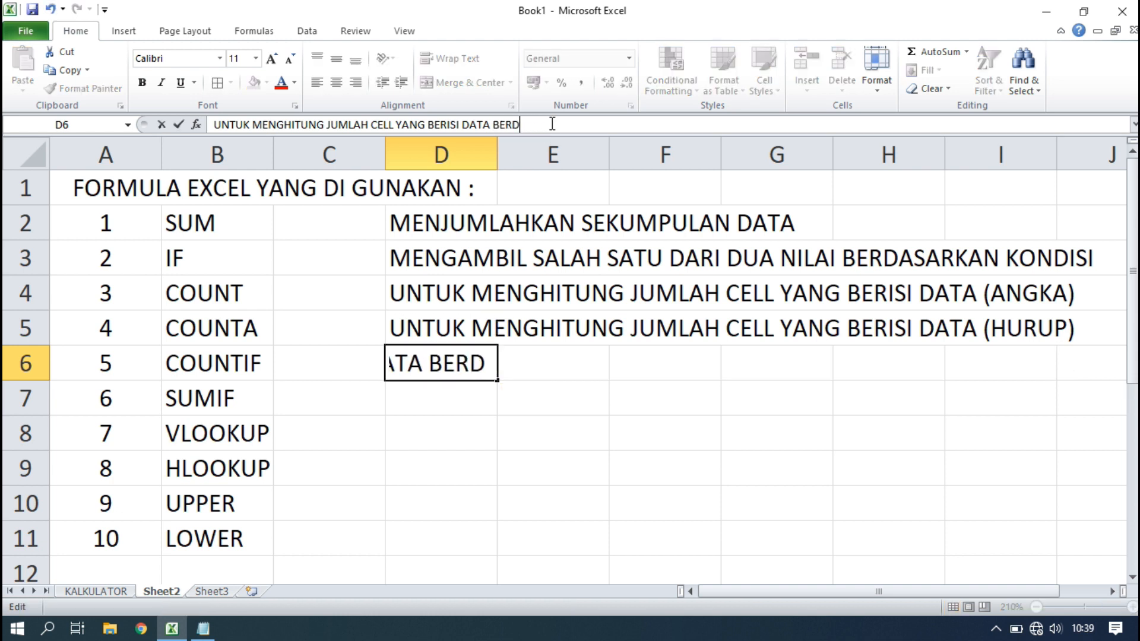
pyautogui.write('ASARKAN KONDISI')
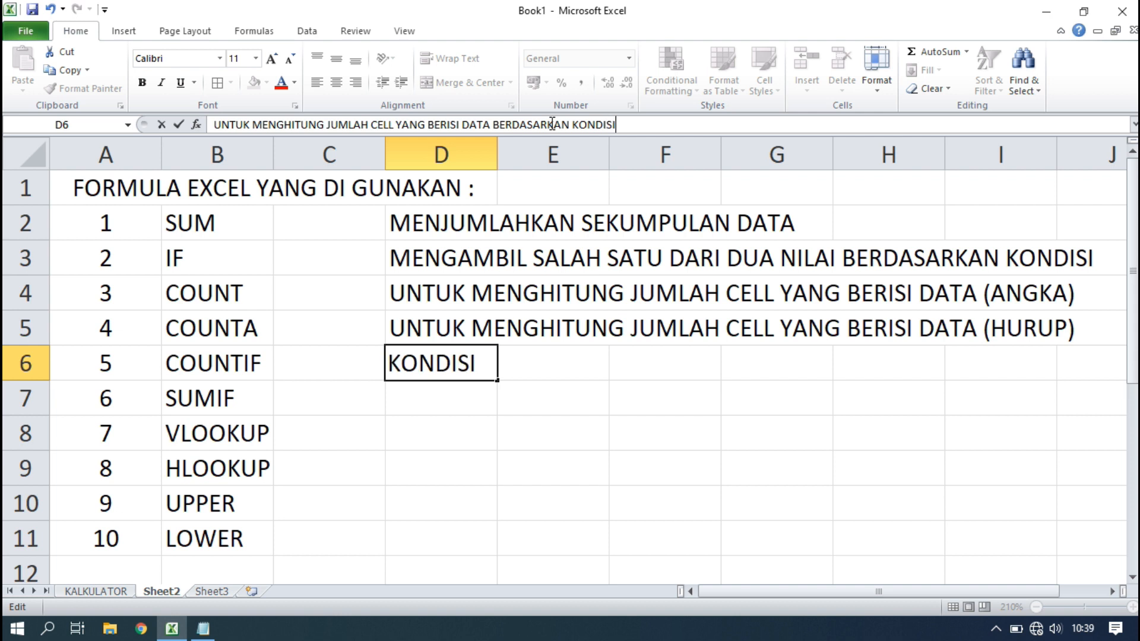
pyautogui.press('Return')
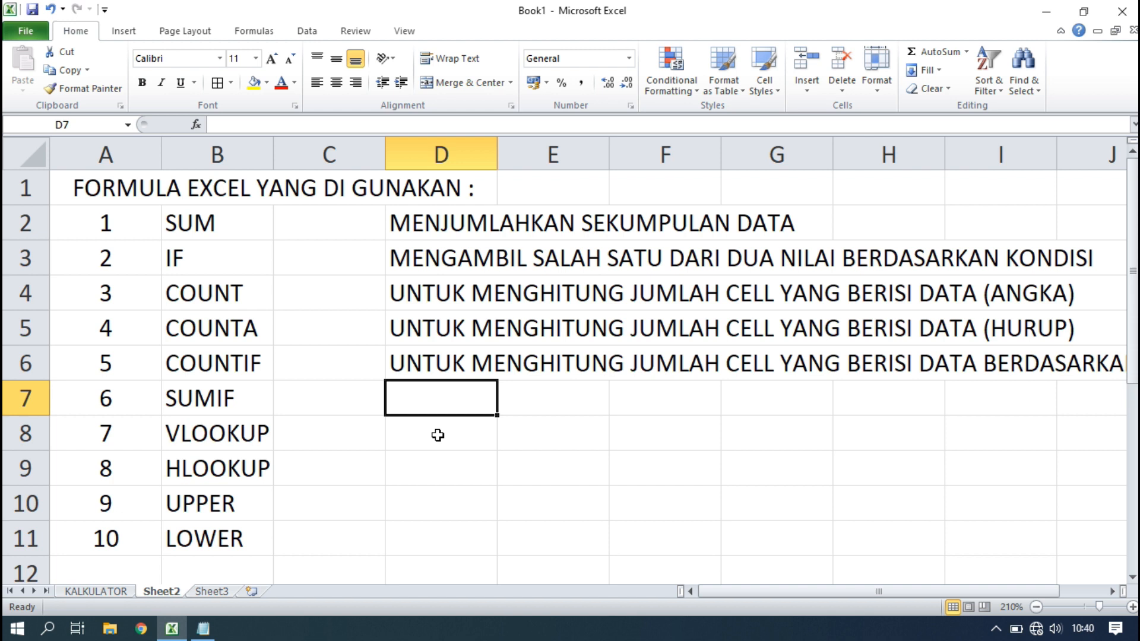
# Enter MENJUMLAHKAN SUATU ITEM YANG COCOK KONDISI in D7 beside SUMIF.
pyautogui.write('MENJUMLAHKA')
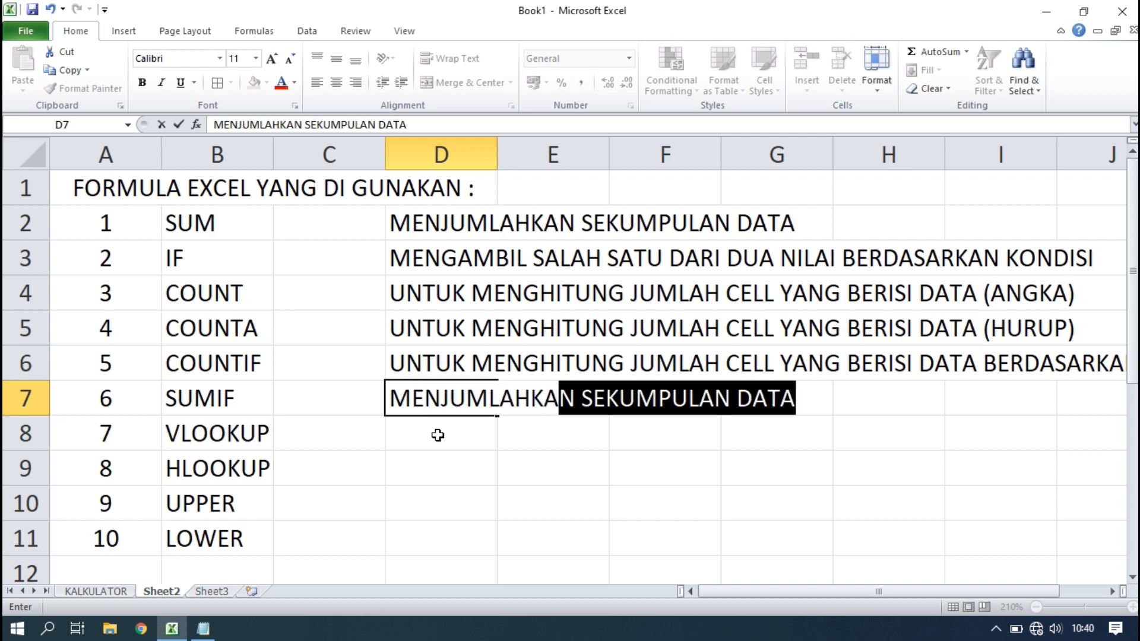
pyautogui.write('N S')
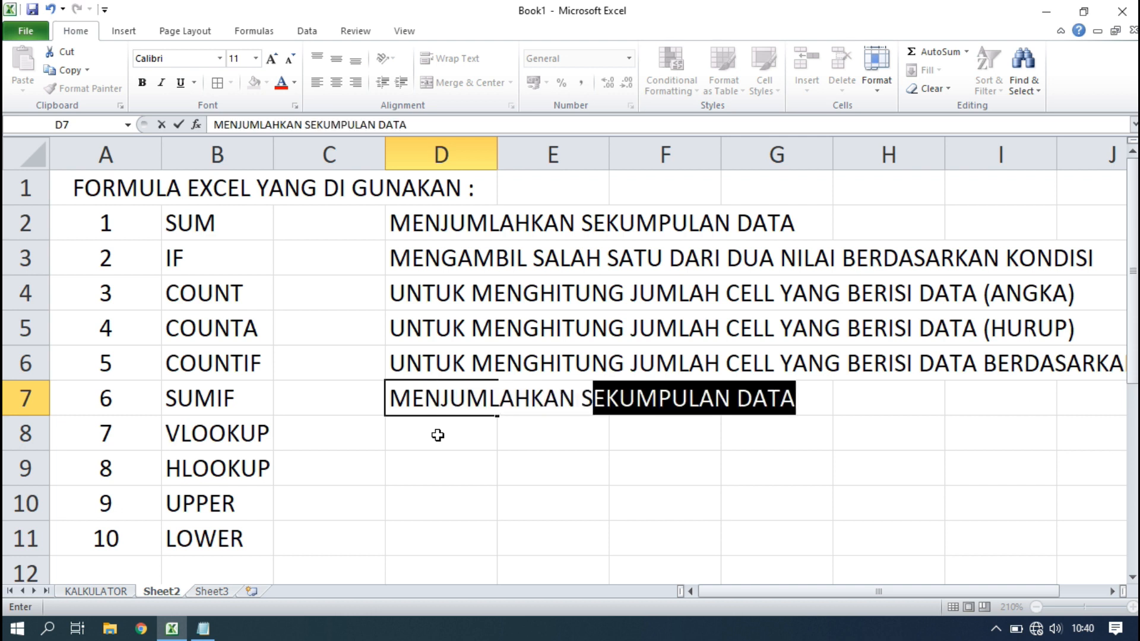
pyautogui.write('UATU ')
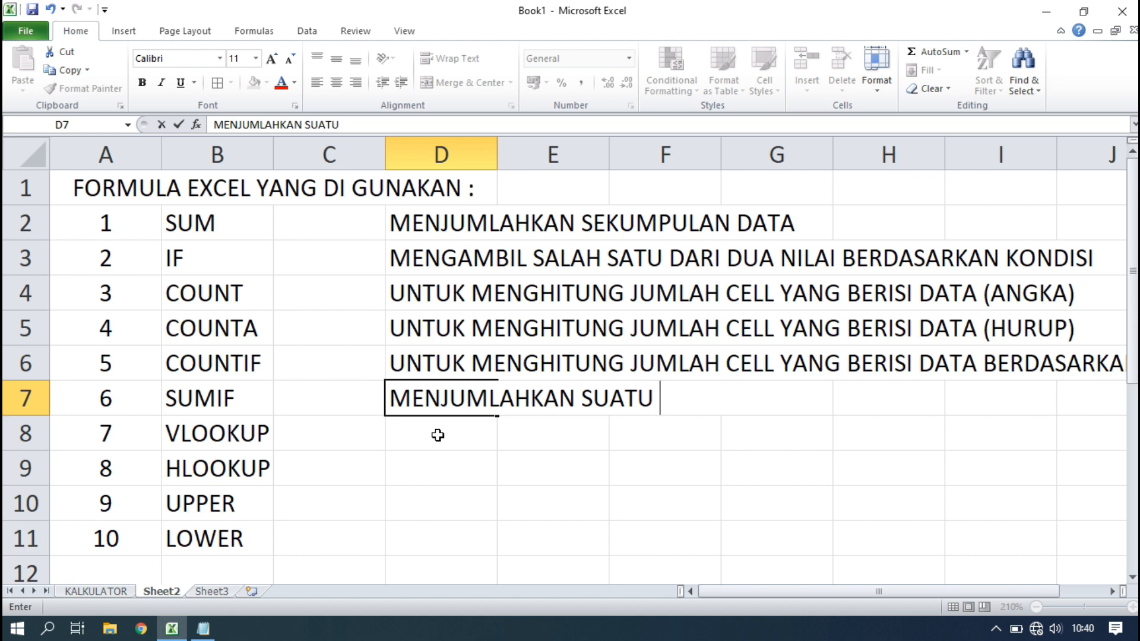
pyautogui.write('ITEM')
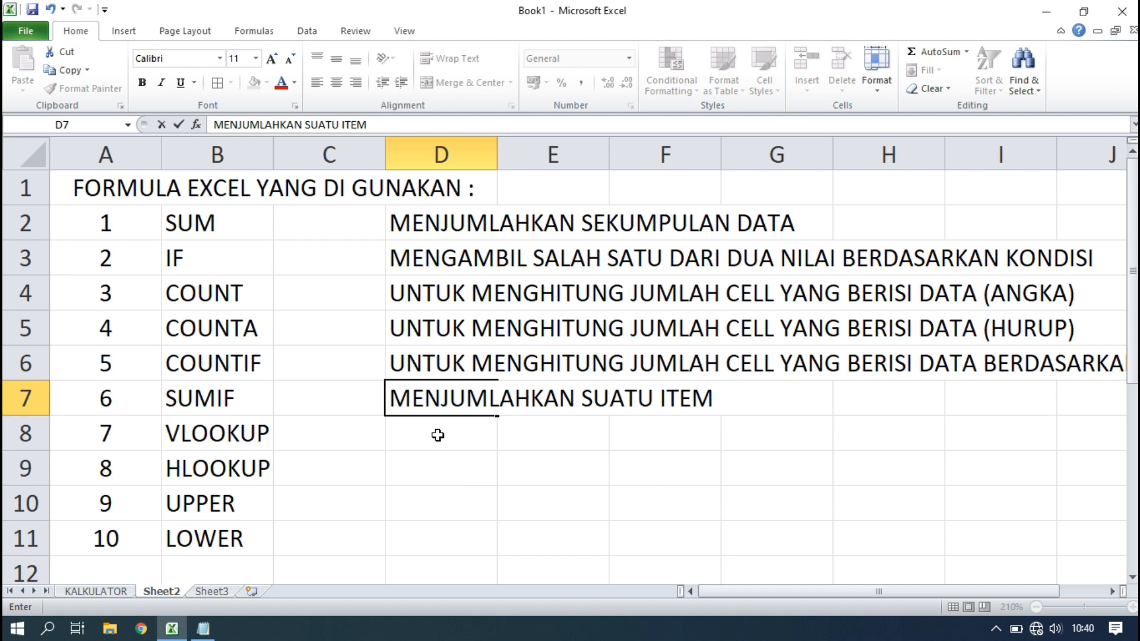
pyautogui.write('YANG COCOK KONDISI')
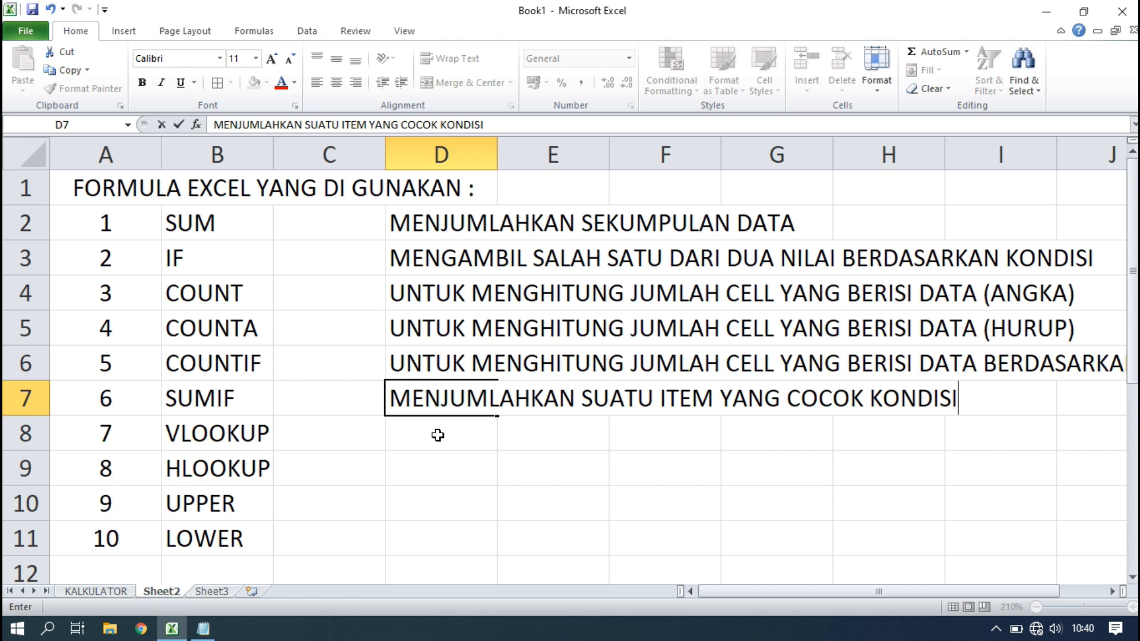
pyautogui.press('Return')
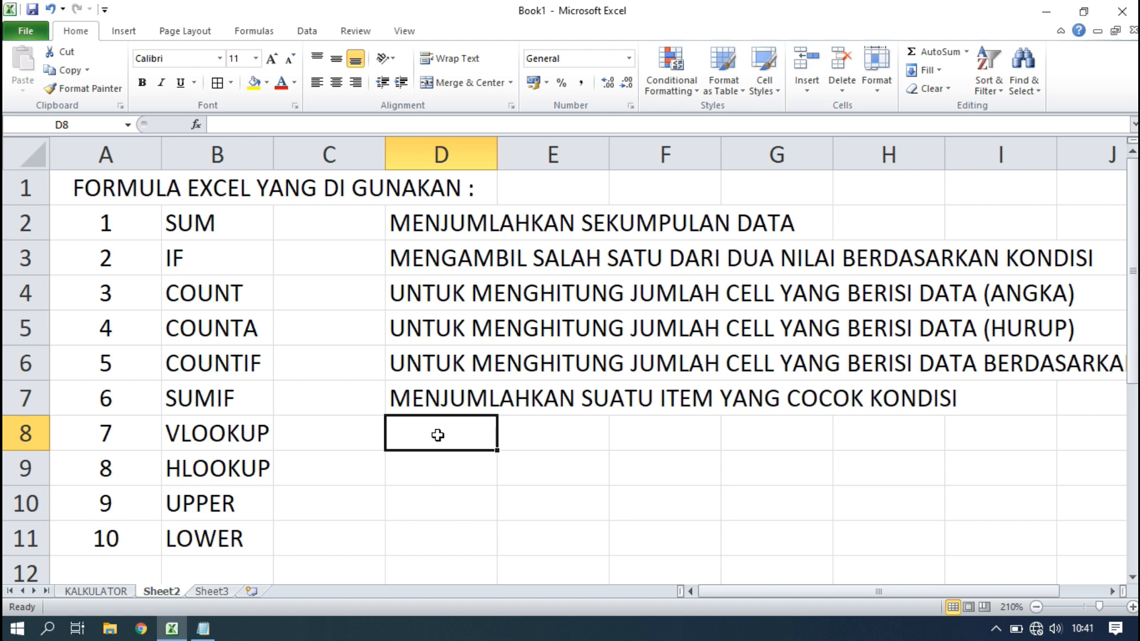
# Enter the VLOOKUP description in D8, ending '// PENGAMBILAN DATANYA VERTIKAL'.
pyautogui.write('MENG')
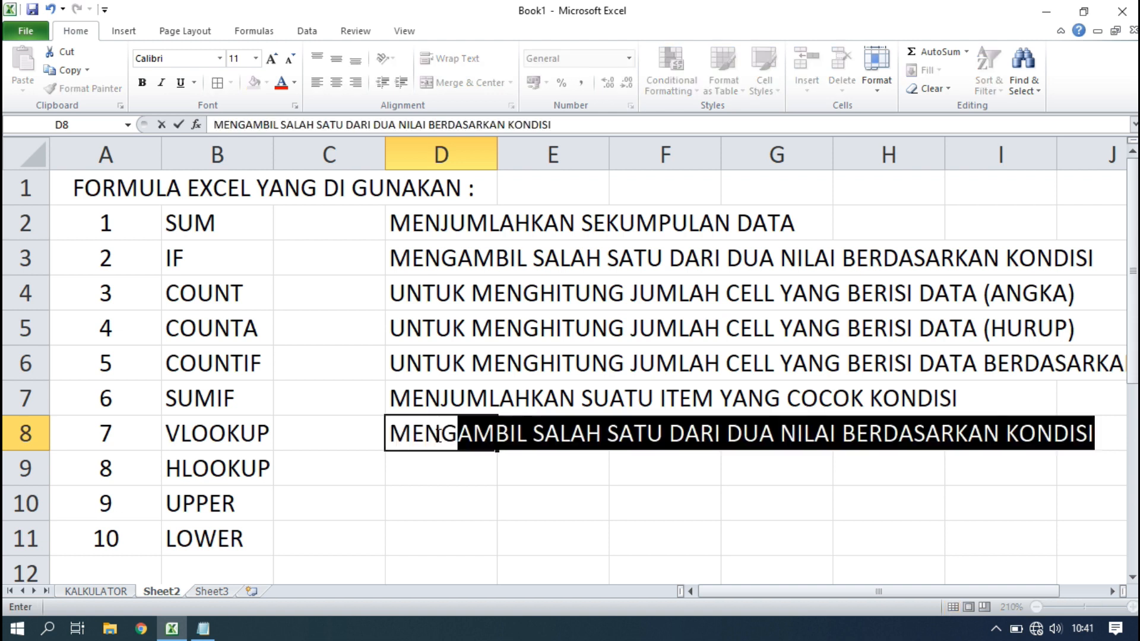
pyautogui.write('AMBIL ')
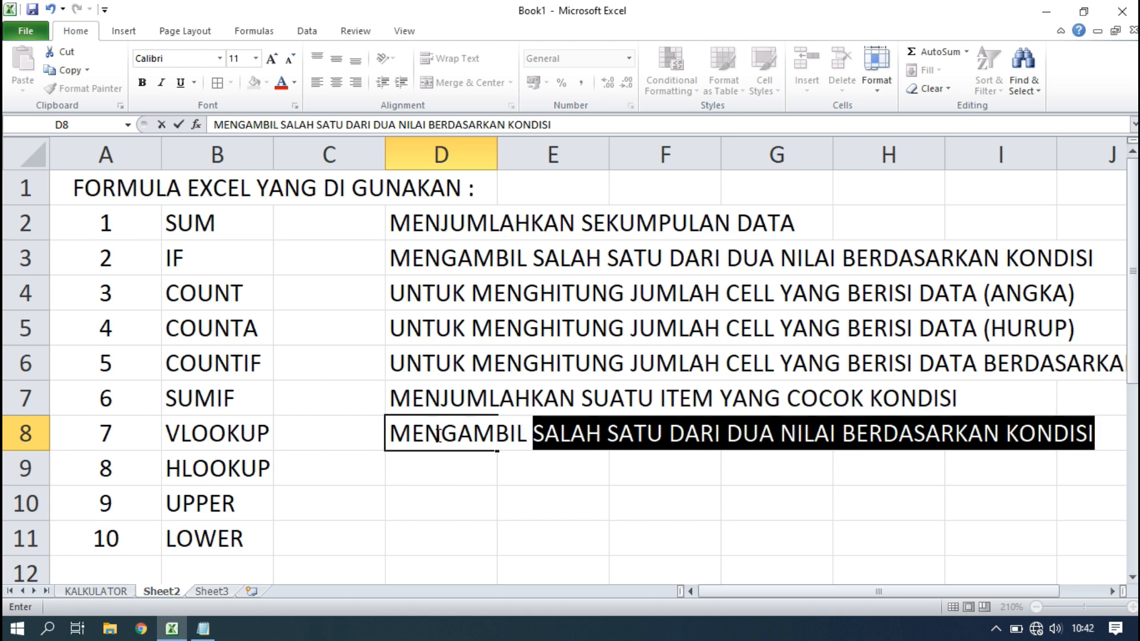
pyautogui.write('DATA ')
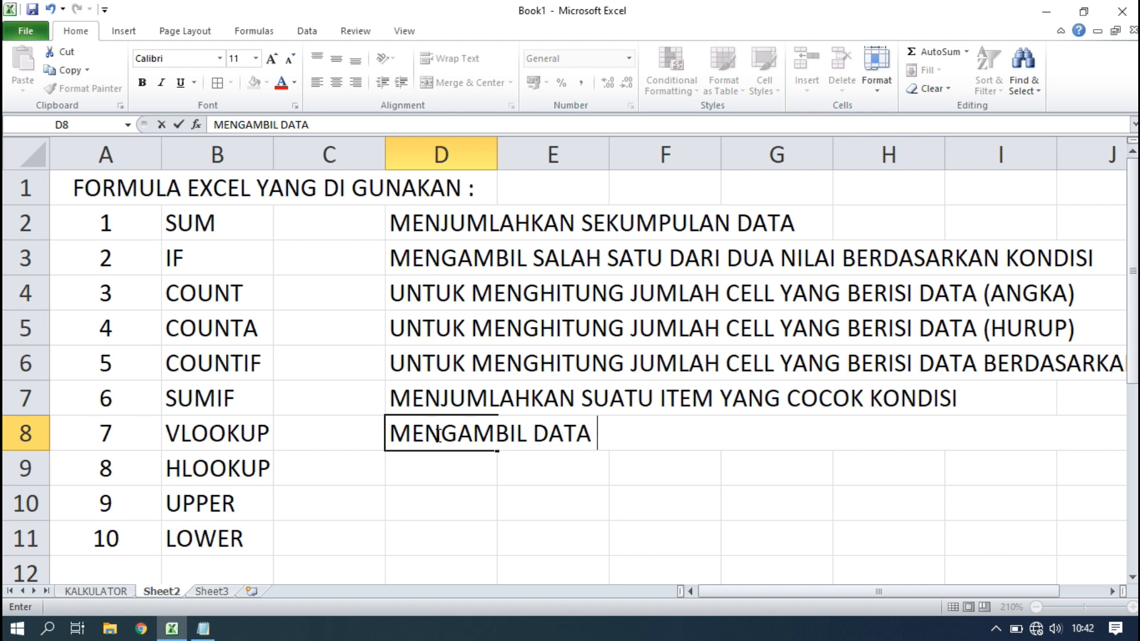
pyautogui.write('PADA')
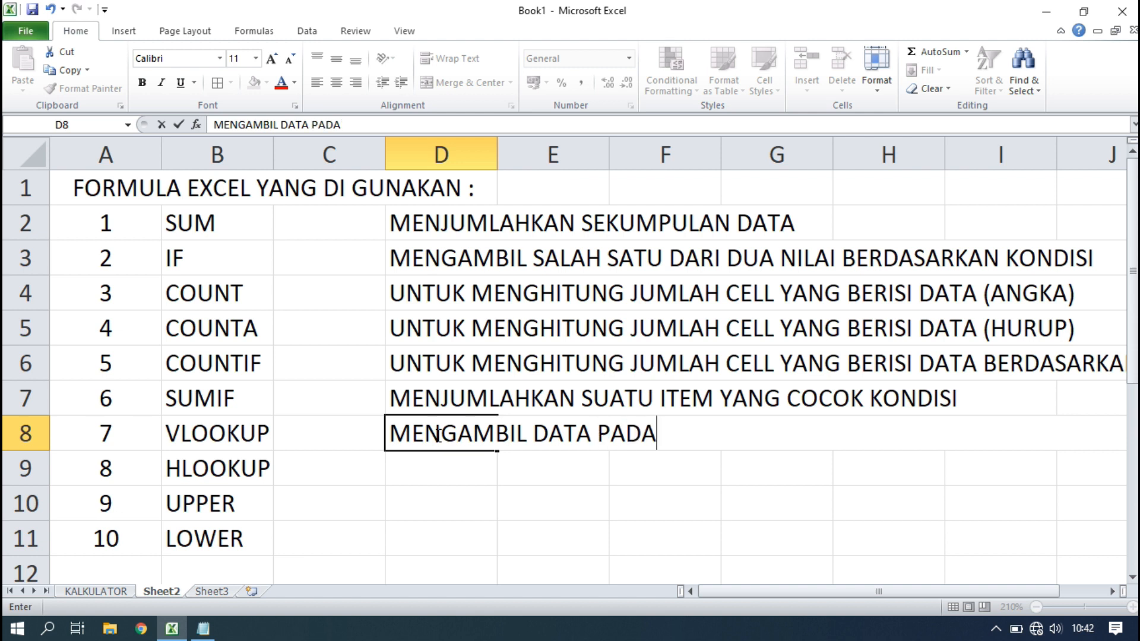
pyautogui.write(' TABEL,')
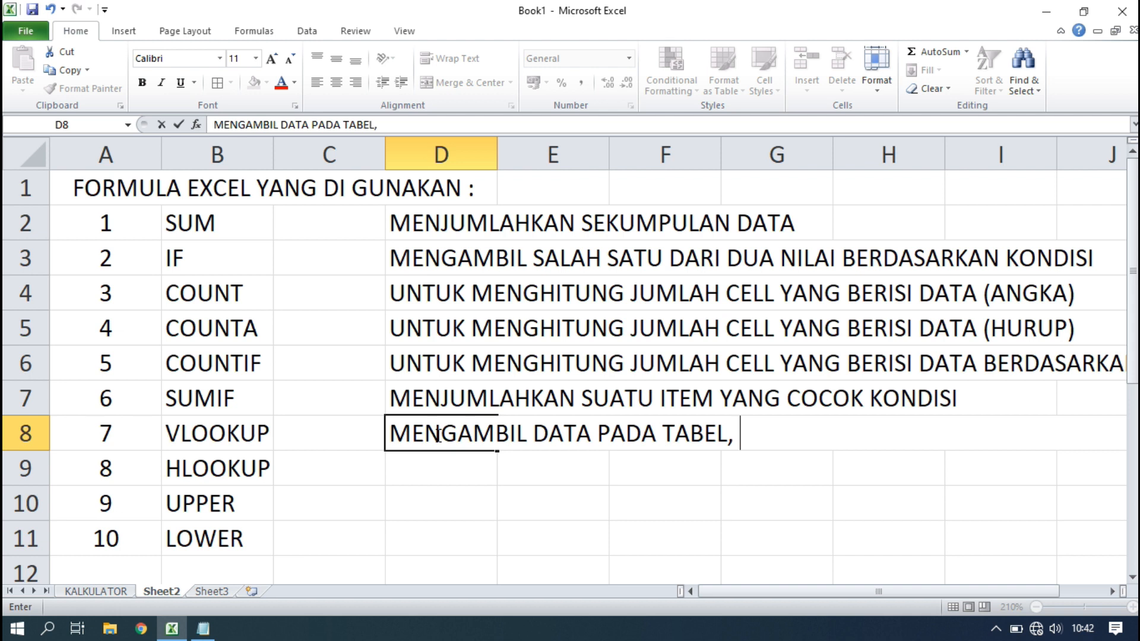
pyautogui.write('SESUAI ')
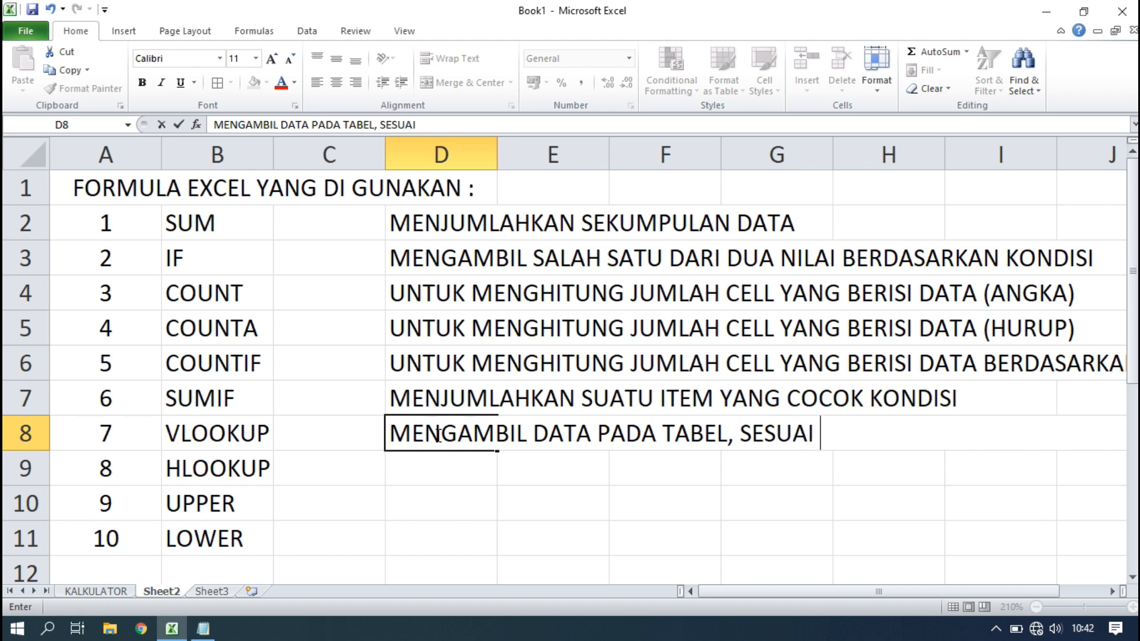
pyautogui.write('DARI')
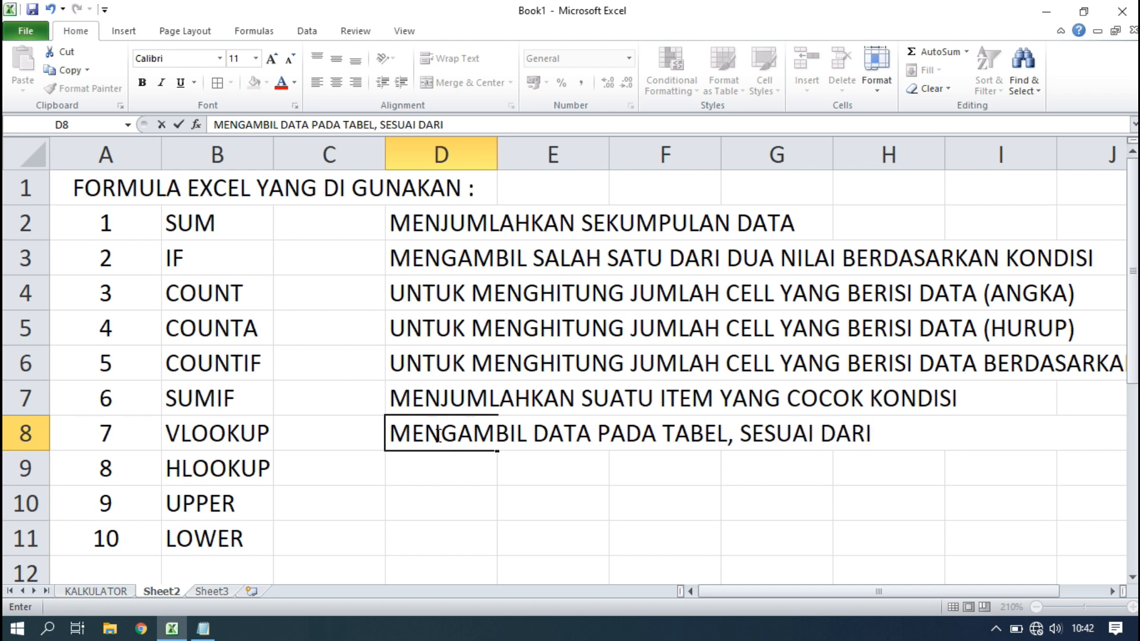
pyautogui.write(' TABEL Y')
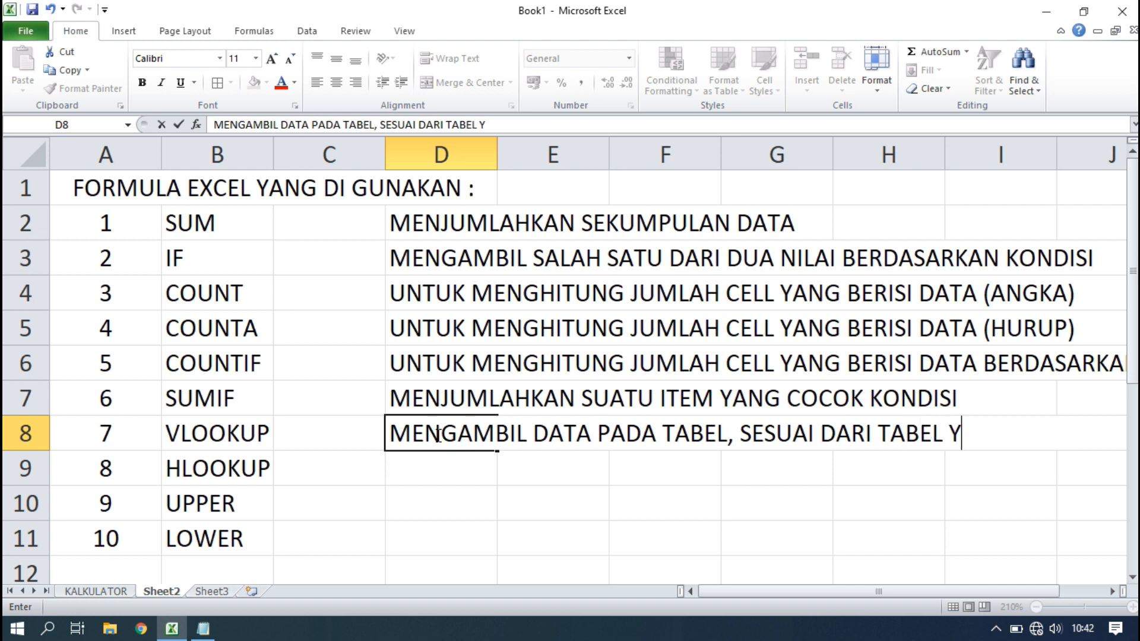
pyautogui.press('BackSpace')
pyautogui.press('BackSpace')
pyautogui.press('BackSpace')
pyautogui.press('BackSpace')
pyautogui.press('BackSpace')
pyautogui.press('BackSpace')
pyautogui.press('BackSpace')
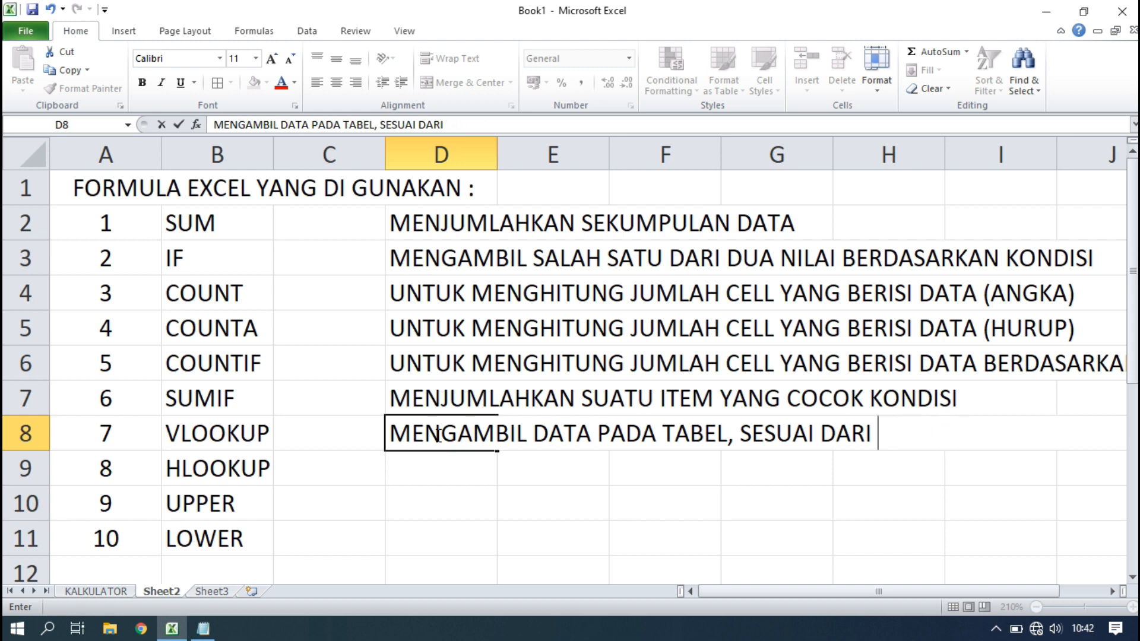
pyautogui.write('DATA')
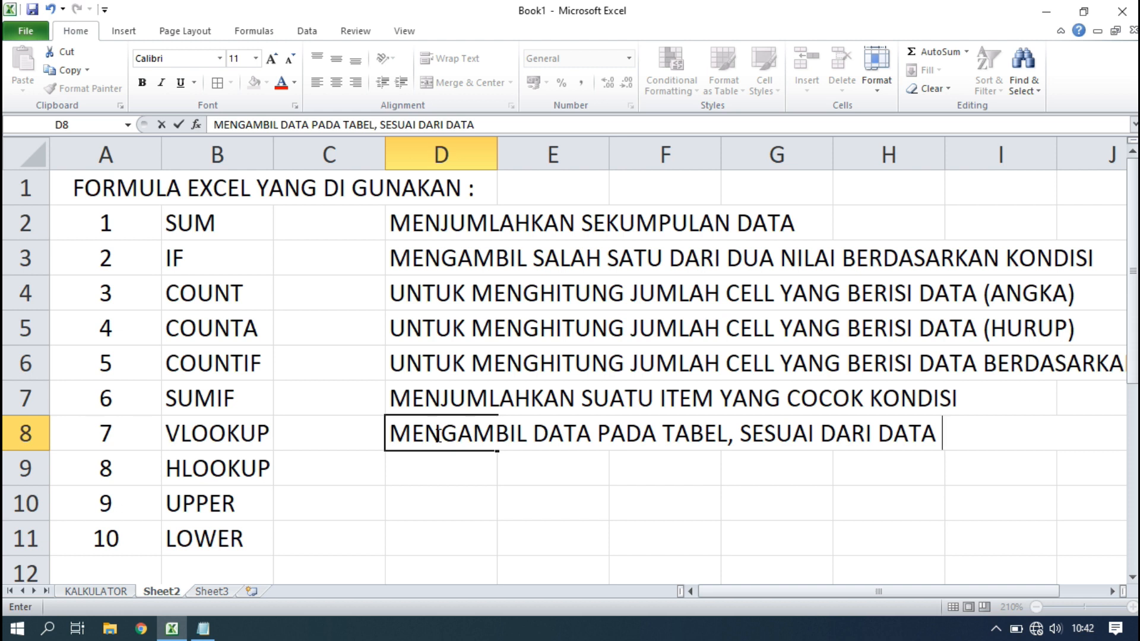
pyautogui.write(' YANG DI TENTUKAN ')
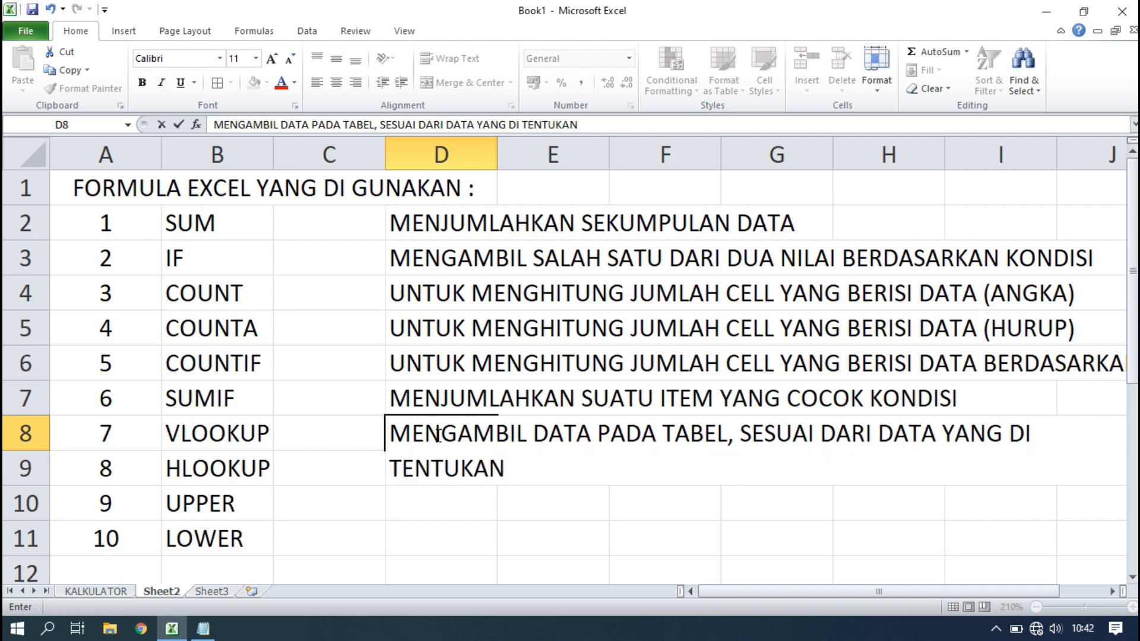
pyautogui.write('// PENGAMBILAN DATANYA VERTIKAL')
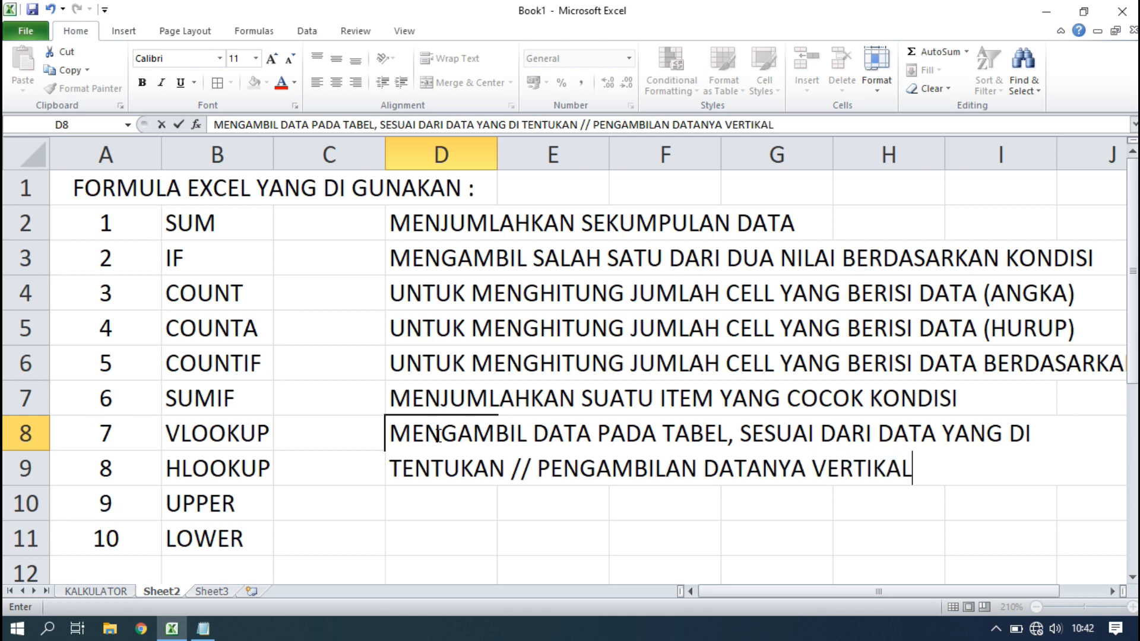
pyautogui.click(433, 465)
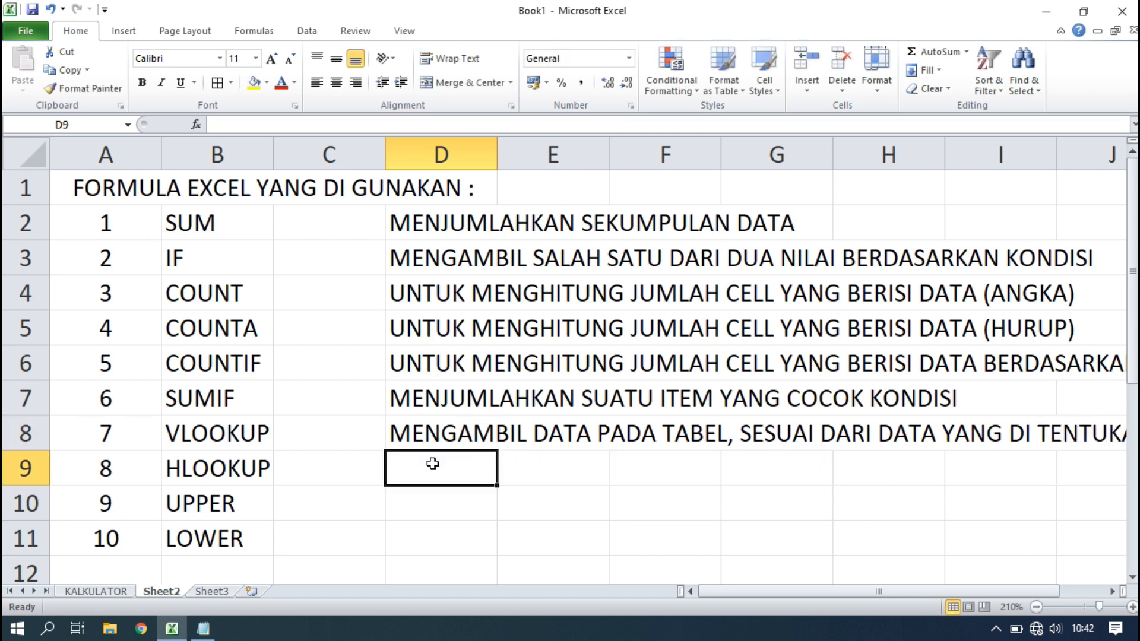
# Copy D8 into D9 and change VERTIKAL to HORIZONTAL for HLOOKUP.
pyautogui.click(426, 434)
pyautogui.hotkey('ctrl', 'c')
pyautogui.click(421, 477)
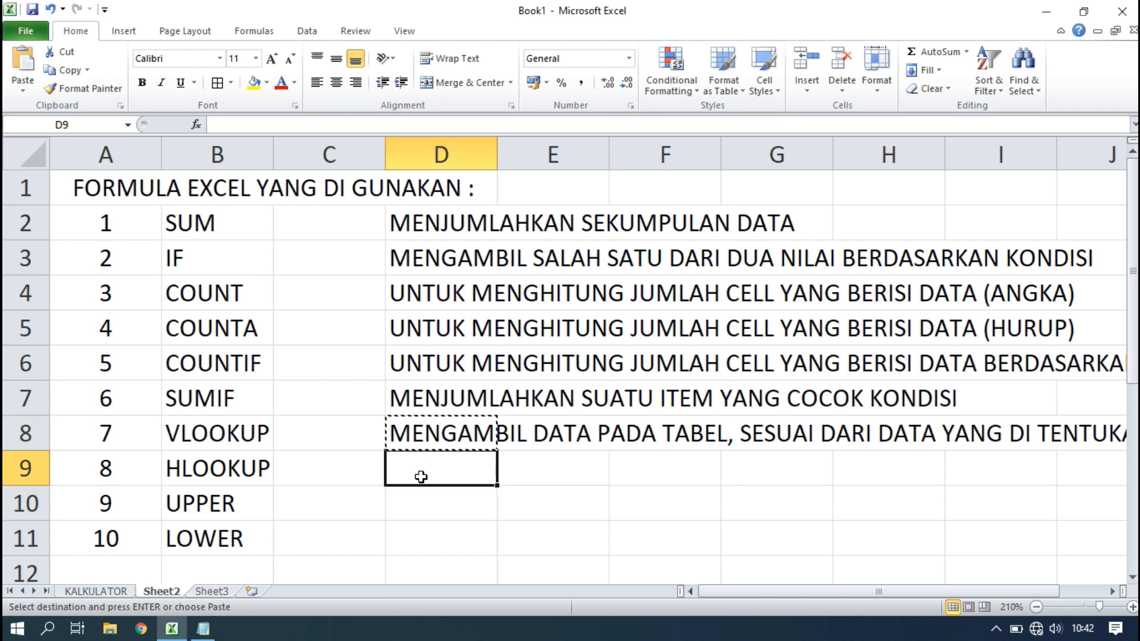
pyautogui.hotkey('ctrl', 'v')
pyautogui.click(774, 124)
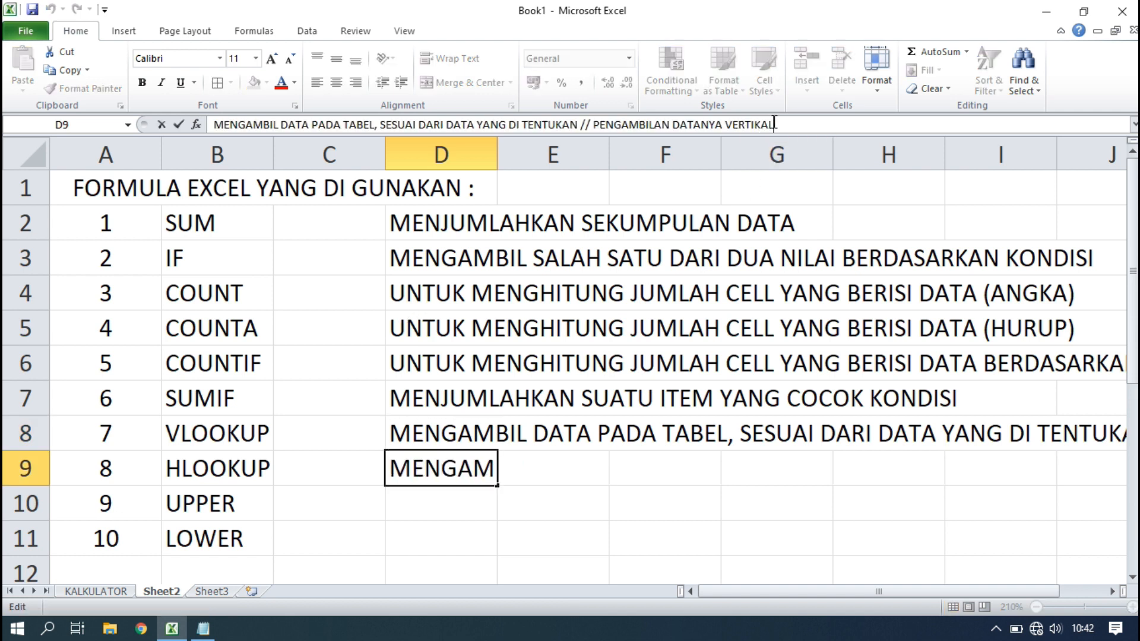
pyautogui.press('BackSpace')
pyautogui.press('BackSpace')
pyautogui.press('BackSpace')
pyautogui.press('BackSpace')
pyautogui.press('BackSpace')
pyautogui.press('BackSpace')
pyautogui.press('BackSpace')
pyautogui.press('BackSpace')
pyautogui.write('HORIZONTAL')
pyautogui.press('Return')
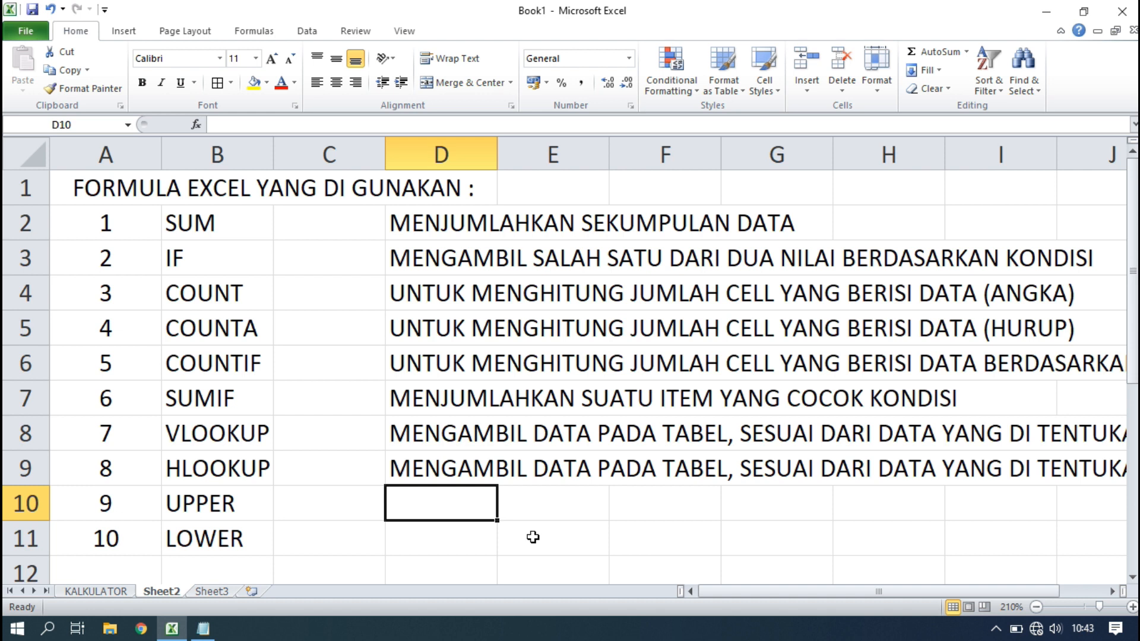
pyautogui.click(233, 534)
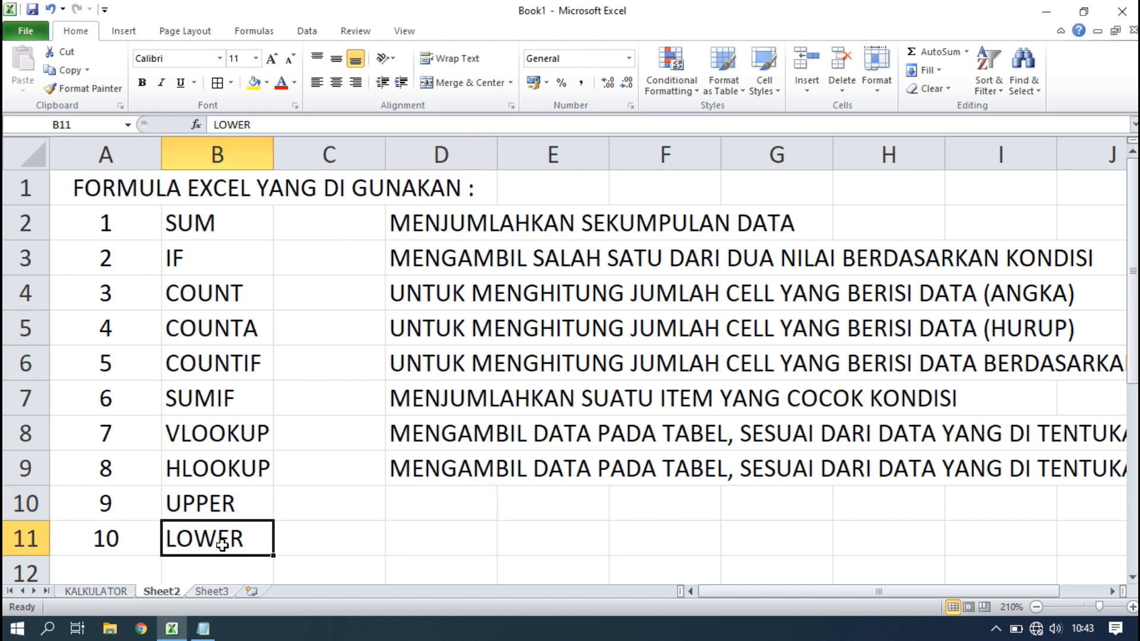
# Enter MENGUBAH HURUF KECIL JADI HURUF KKAPITAL in D10 and MENGUBAH HURUP BESAR JADI HURUF KECIL in D11.
pyautogui.click(378, 512)
pyautogui.click(444, 505)
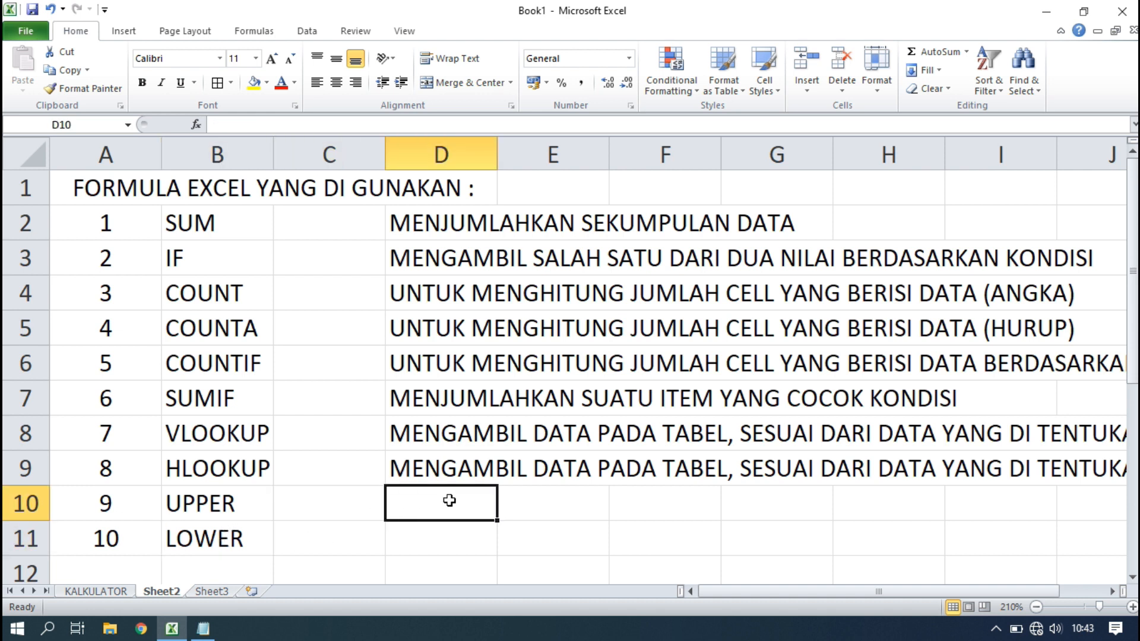
pyautogui.write('MENGU')
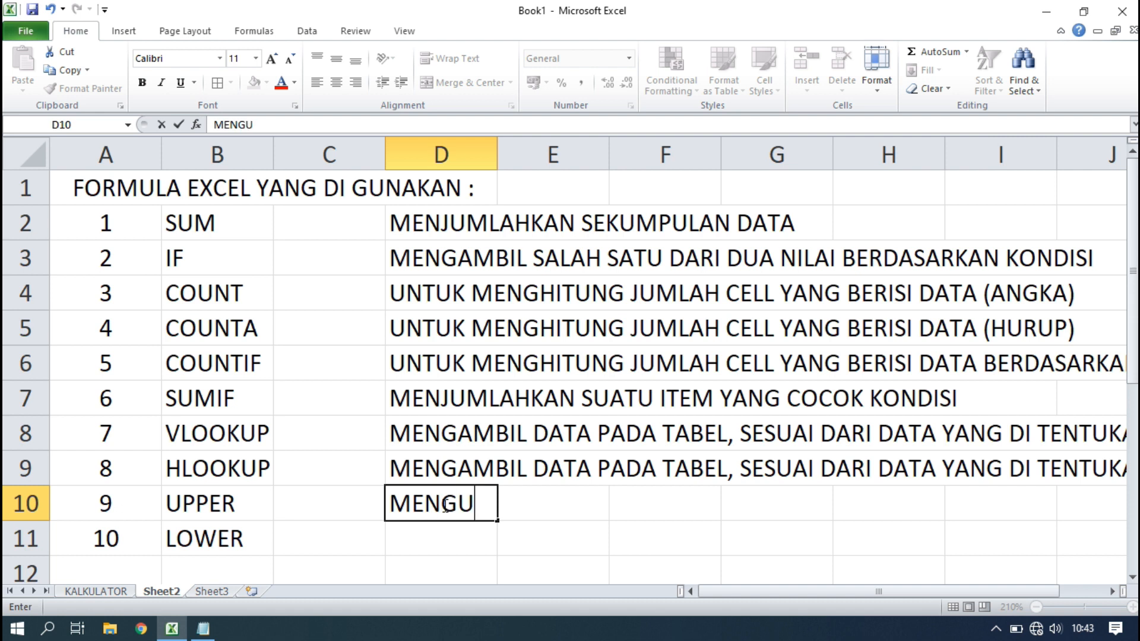
pyautogui.write('BAH HURU')
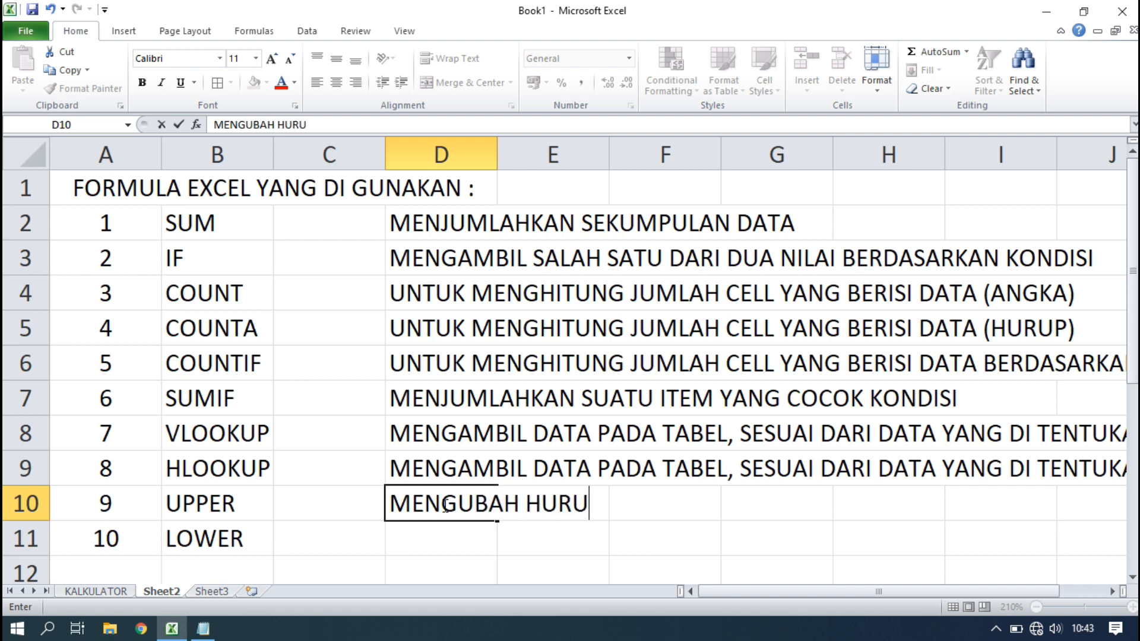
pyautogui.write('F KECIL ')
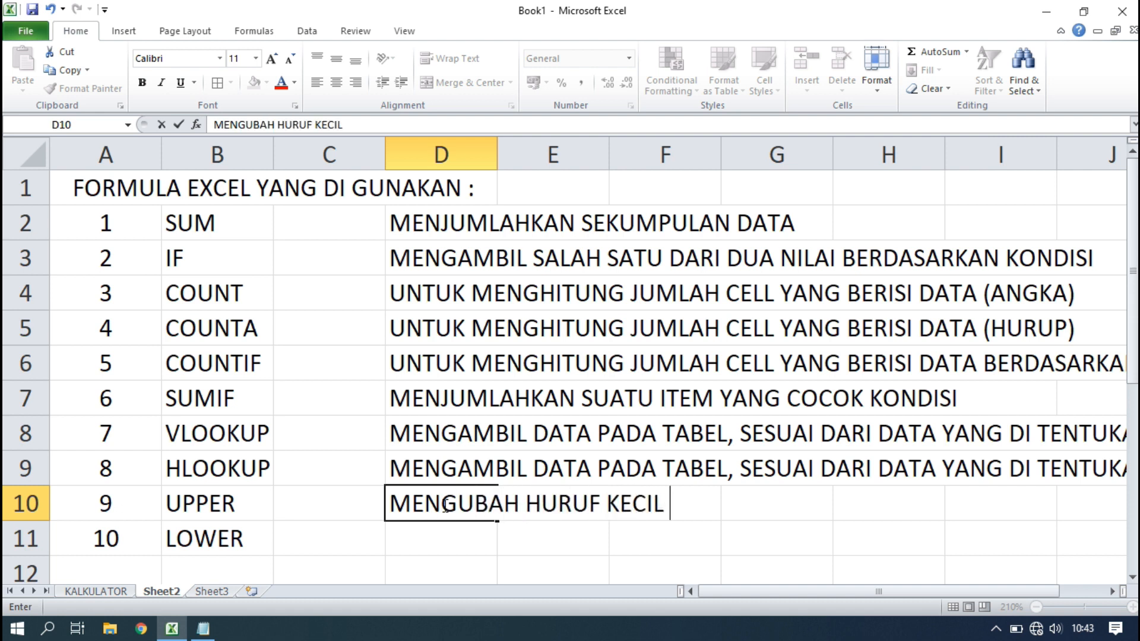
pyautogui.write('JADI HURUF K')
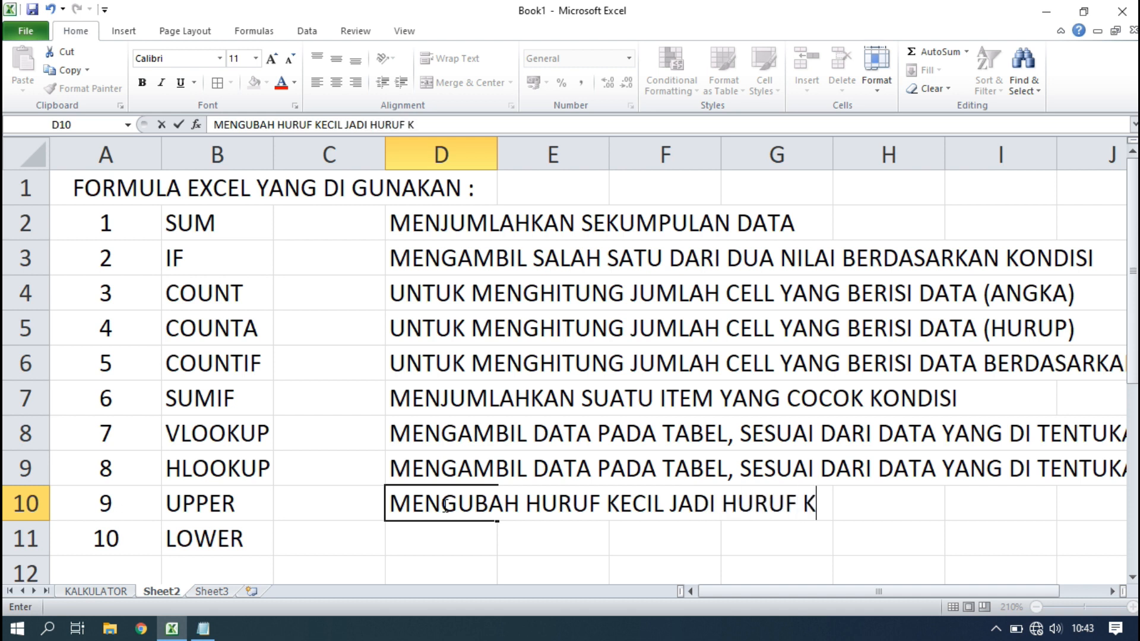
pyautogui.press('BackSpace')
pyautogui.write('KKAPITAL')
pyautogui.press('Return')
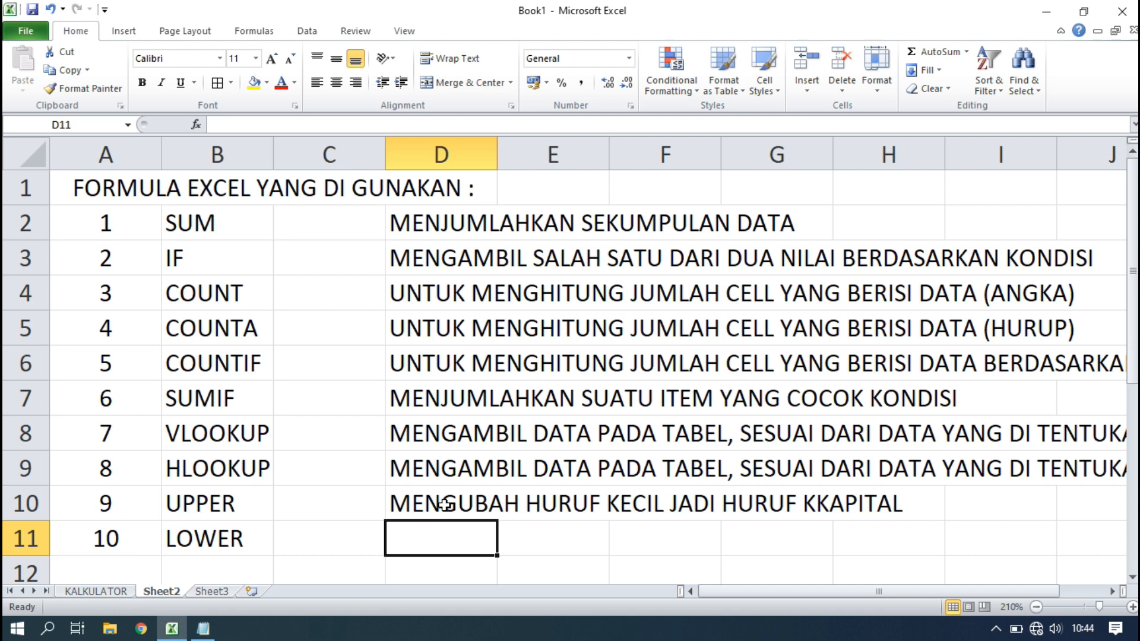
pyautogui.write('MENGUBAH HU')
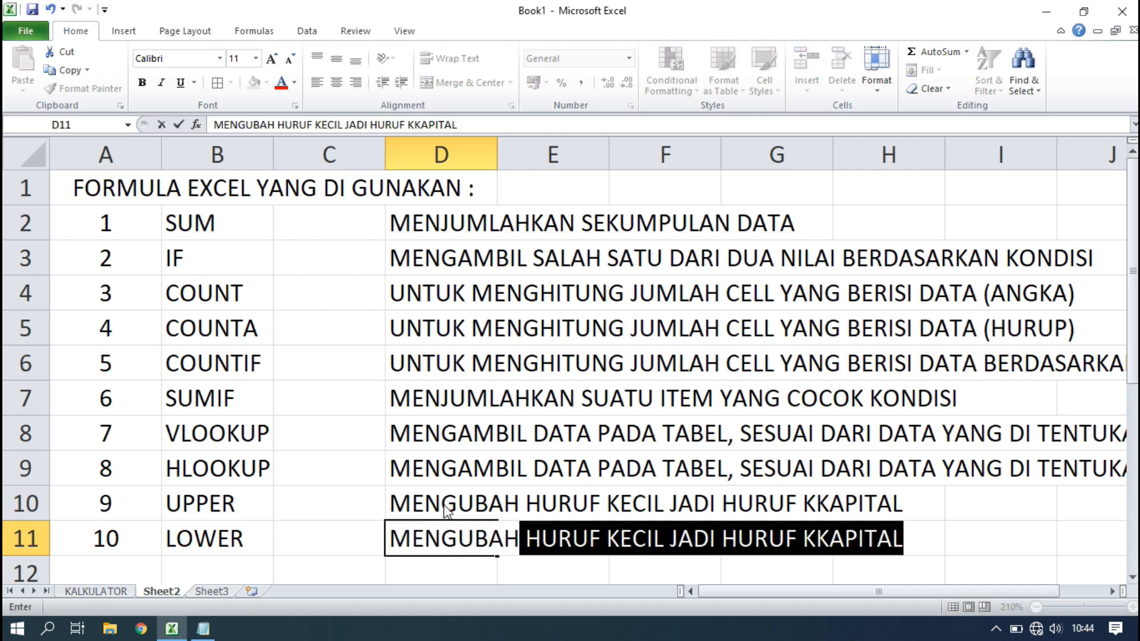
pyautogui.write('RUP')
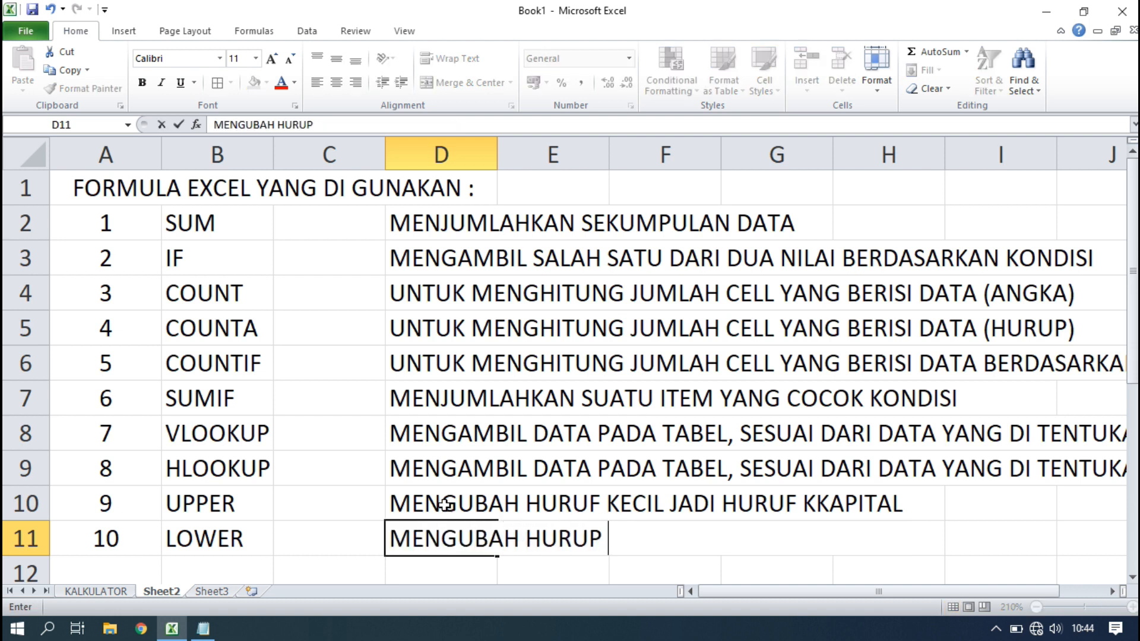
pyautogui.write(' BESAR JA')
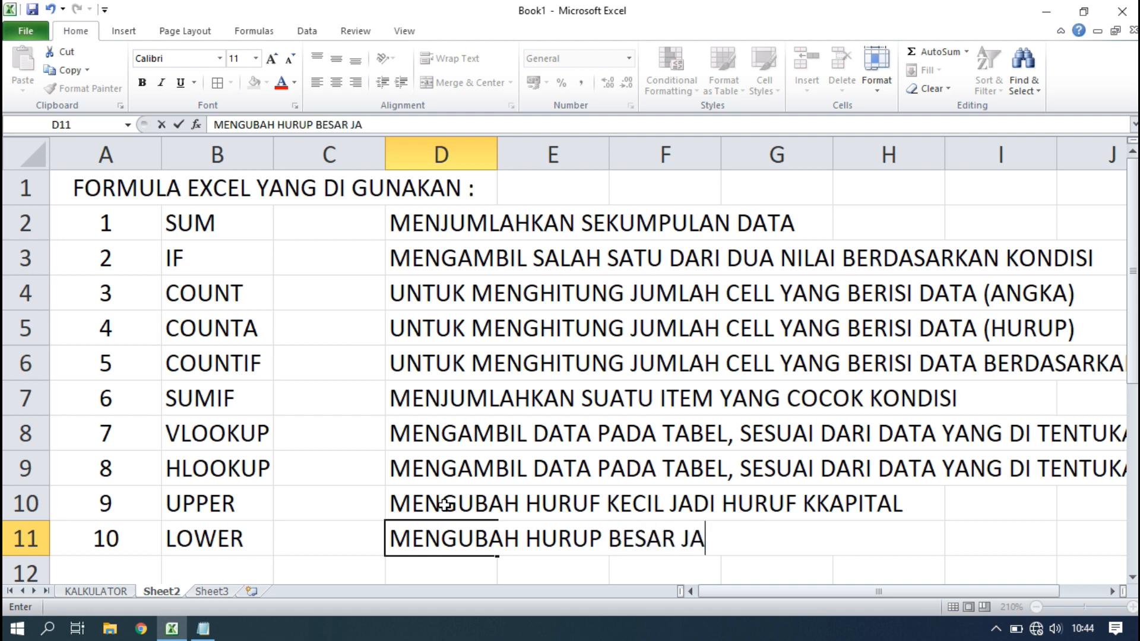
pyautogui.write('DI HURUF ')
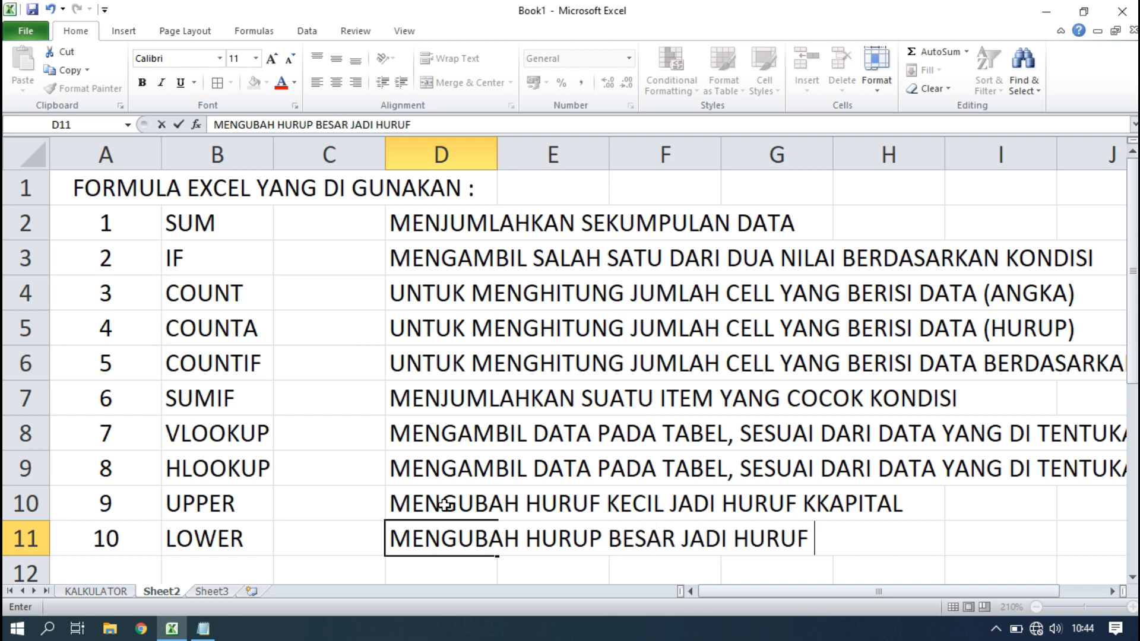
pyautogui.write('KECIL')
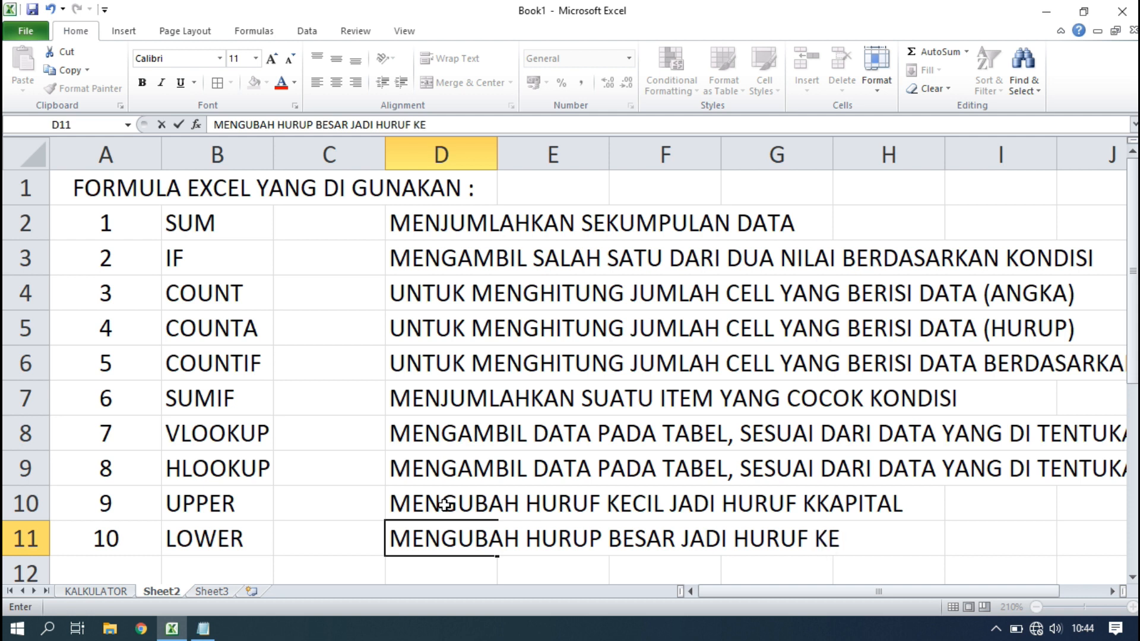